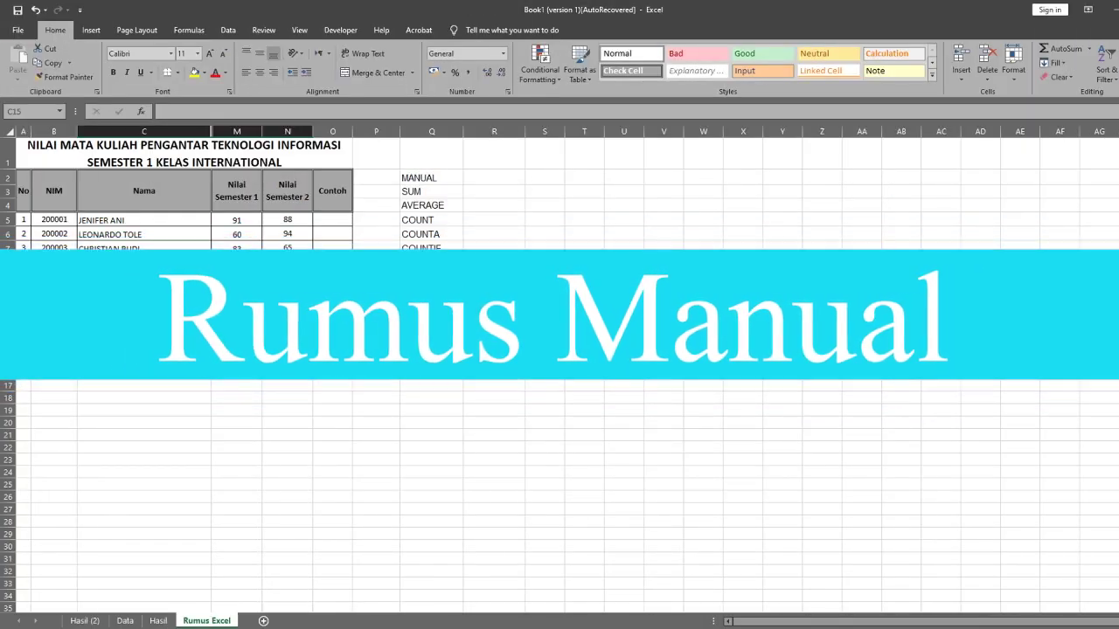
pyautogui.click(487, 177)
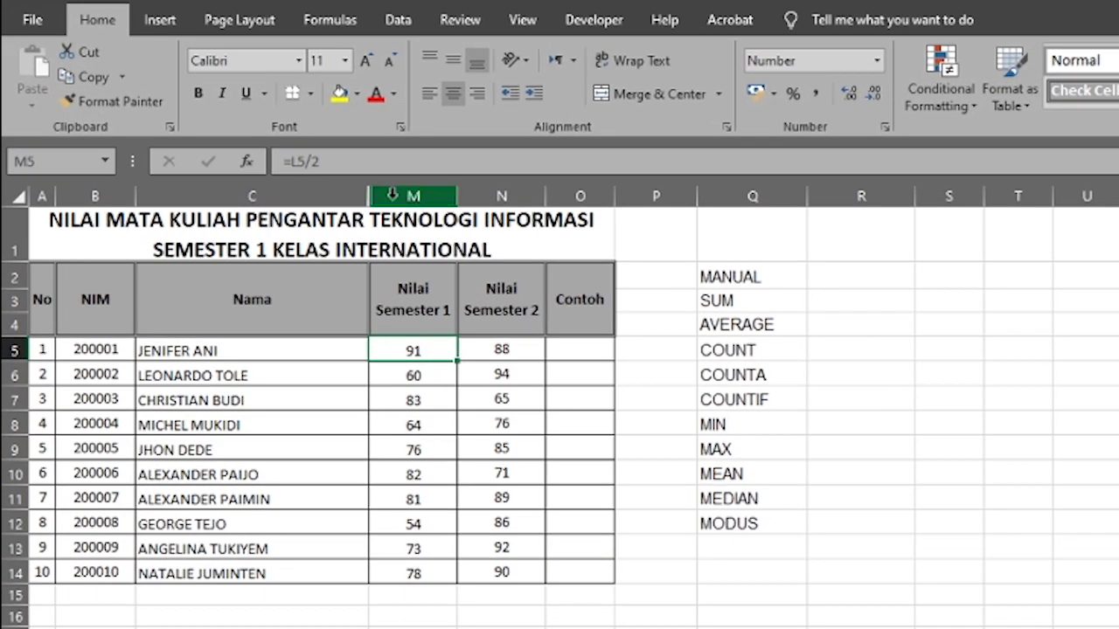
pyautogui.moveTo(411, 196)
pyautogui.mouseDown()
pyautogui.moveTo(458, 236)
pyautogui.moveTo(514, 188)
pyautogui.mouseUp()
pyautogui.click(514, 188)
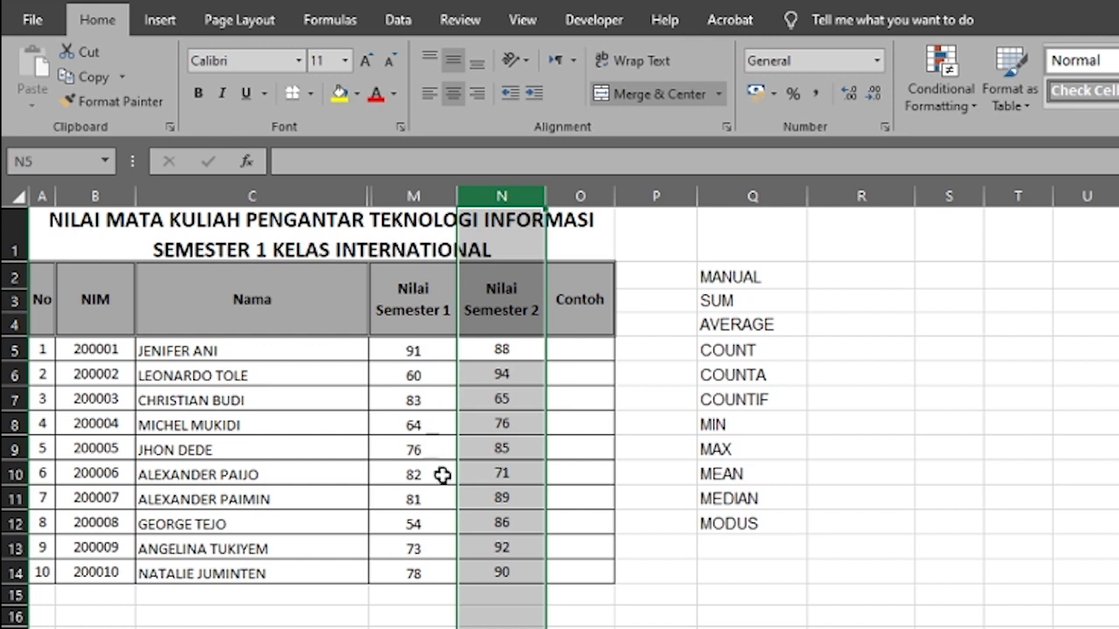
pyautogui.click(411, 349)
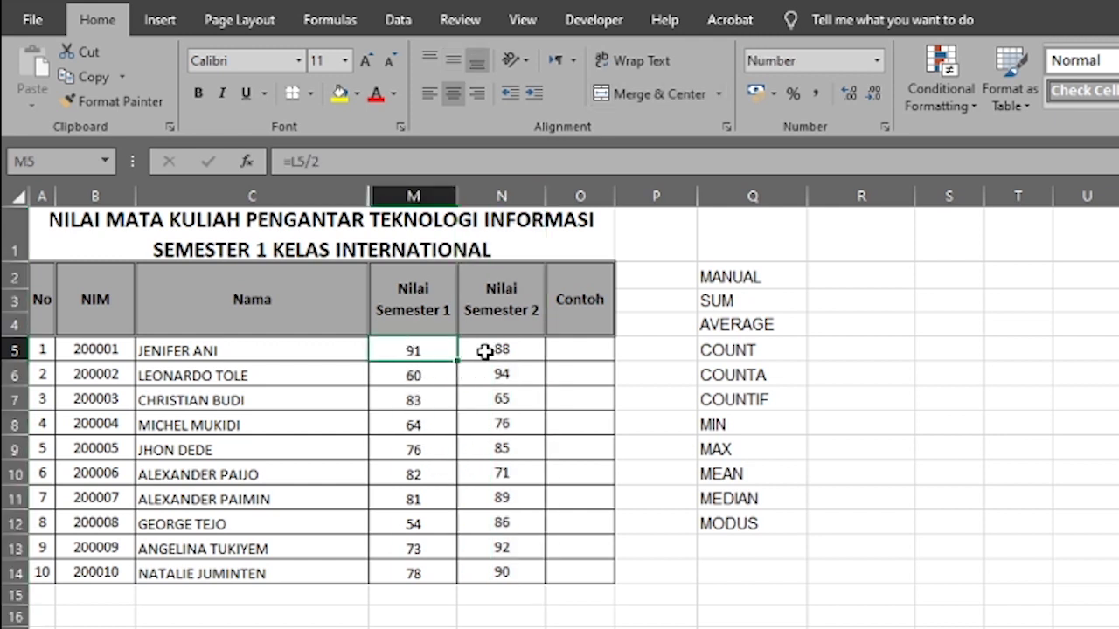
# - Enter the formula =97+88 in cell O5 of the Contoh column
pyautogui.click(571, 353)
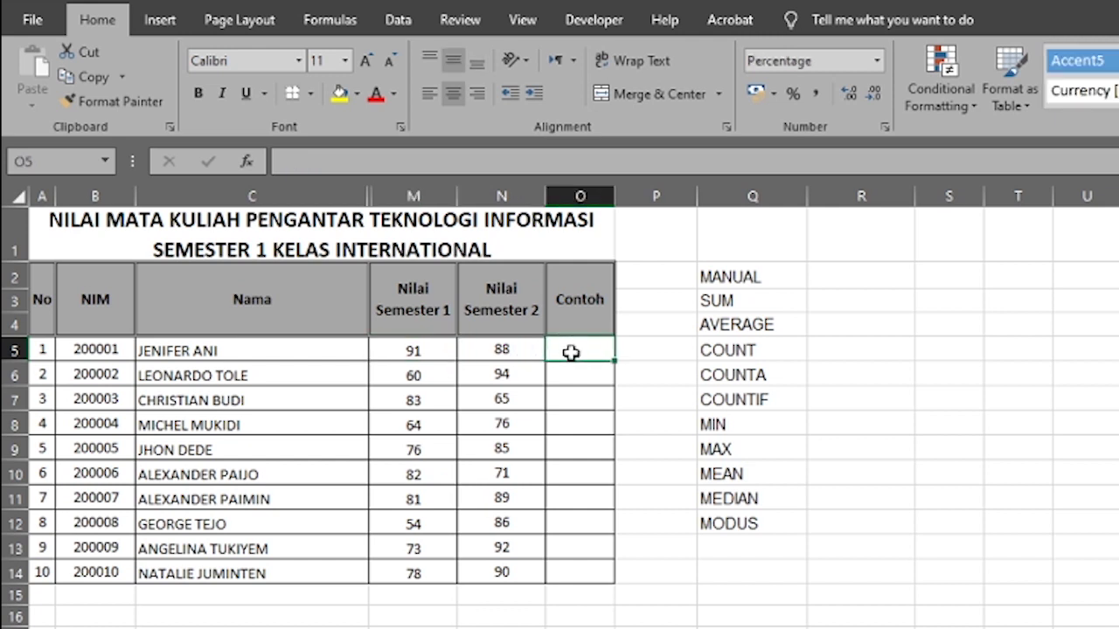
pyautogui.write('=')
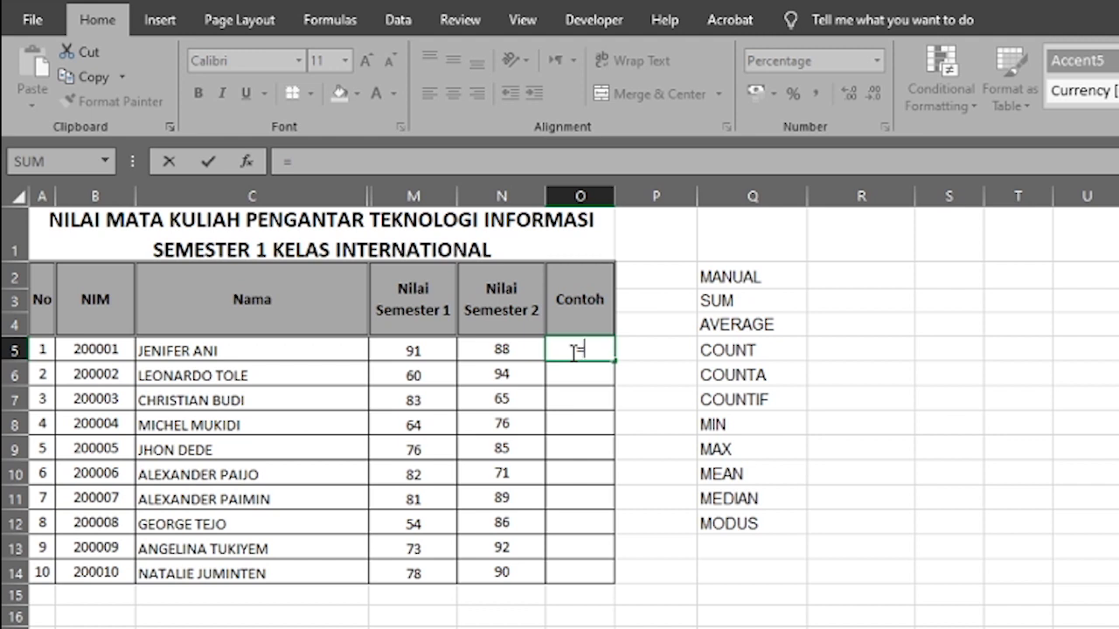
pyautogui.write('97')
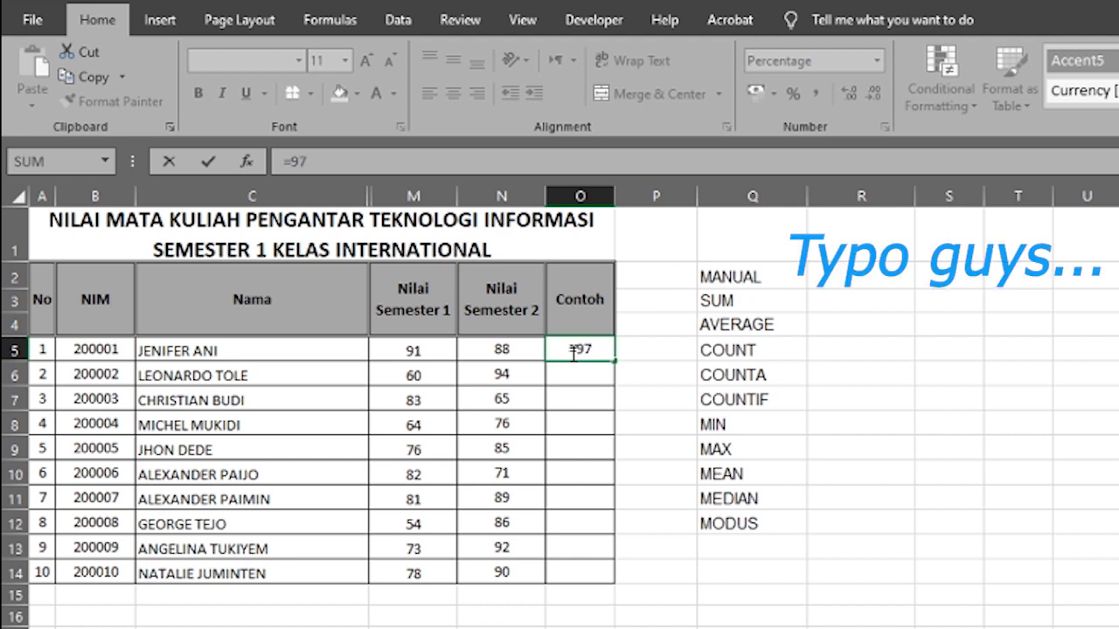
pyautogui.write('+88')
pyautogui.press('Return')
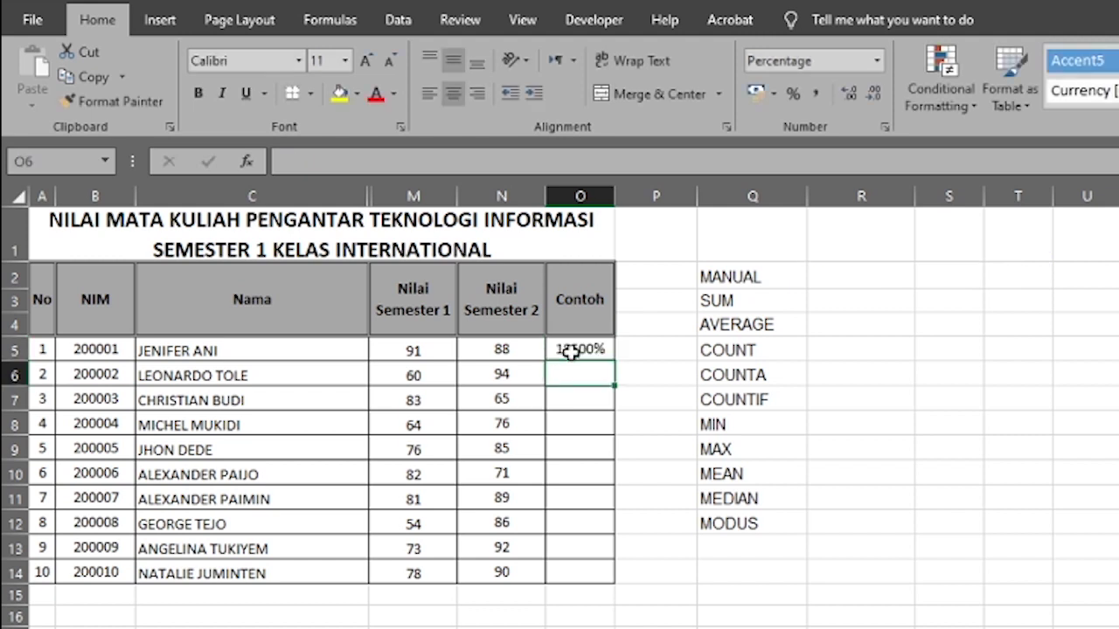
# - Apply the Number format to the whole Contoh column and clear the contents of cell O5
pyautogui.click(576, 193)
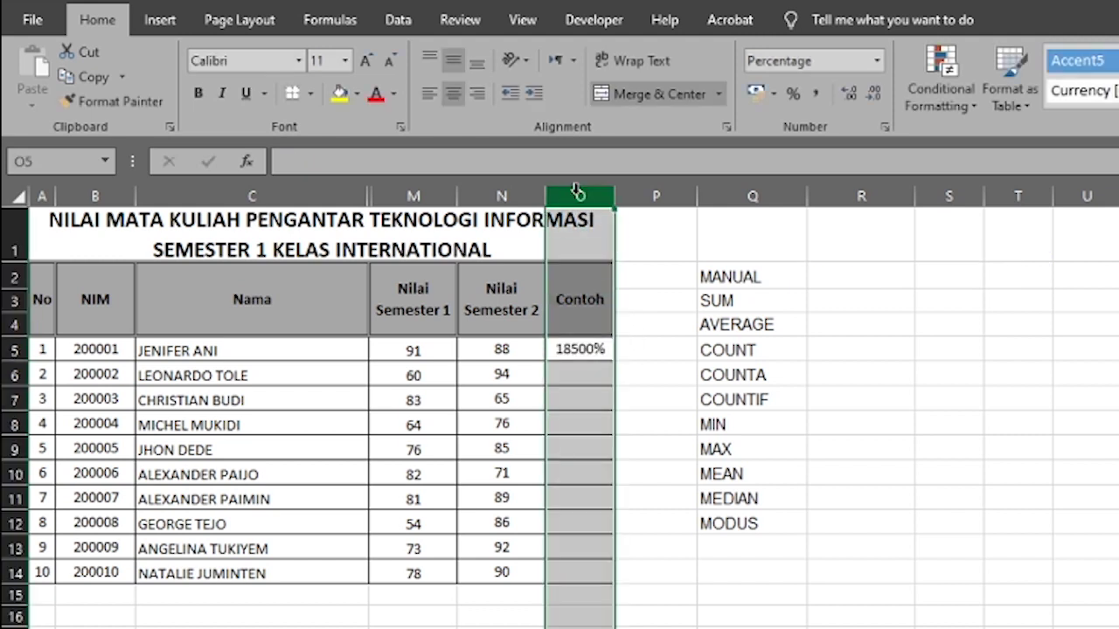
pyautogui.click(878, 62)
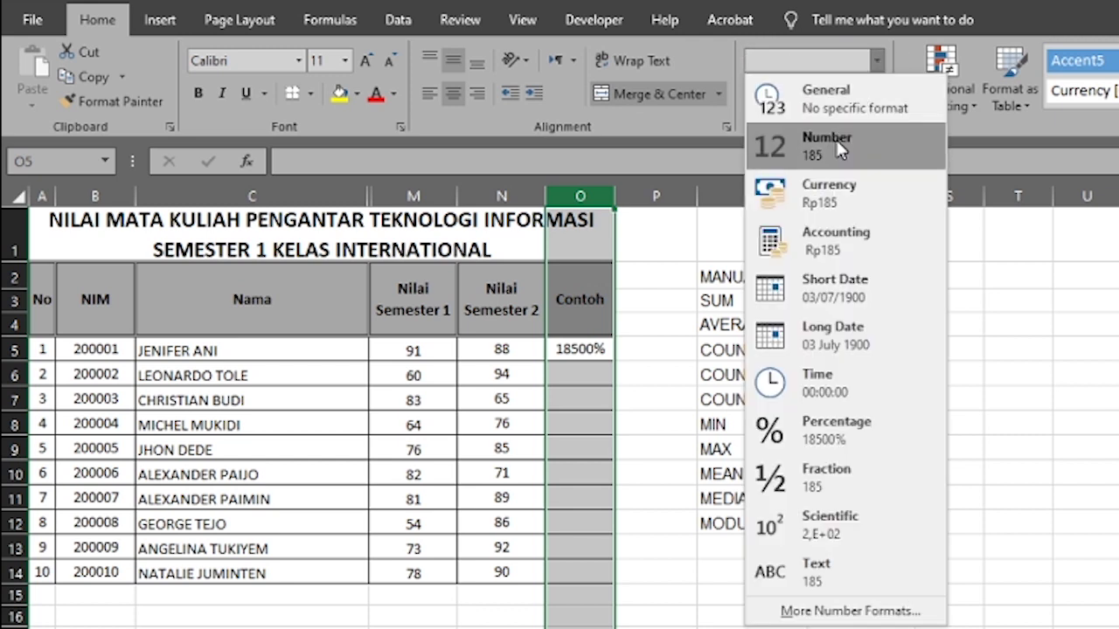
pyautogui.click(835, 138)
pyautogui.click(582, 352)
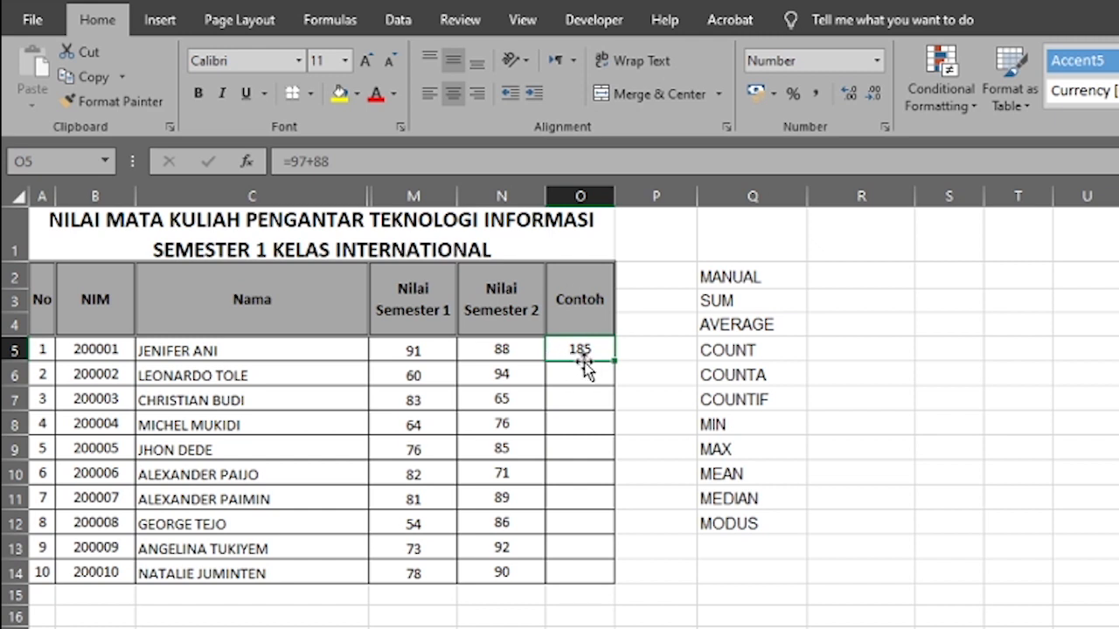
pyautogui.press('Delete')
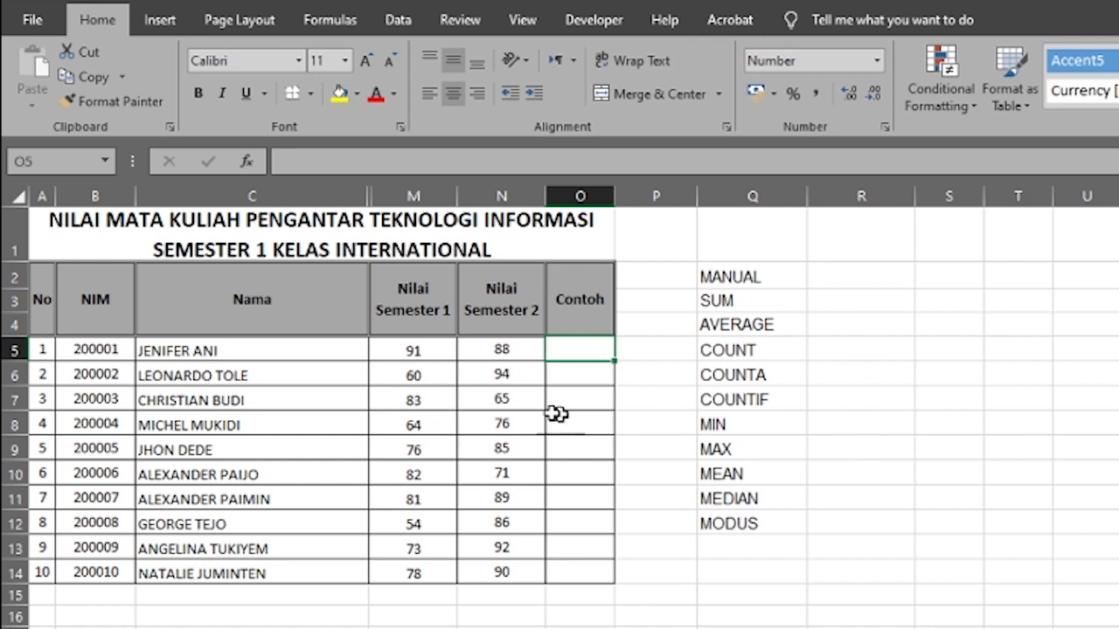
# - Add the two semester scores of the first student with the formula =M5+N5 in cell O5
pyautogui.click(395, 351)
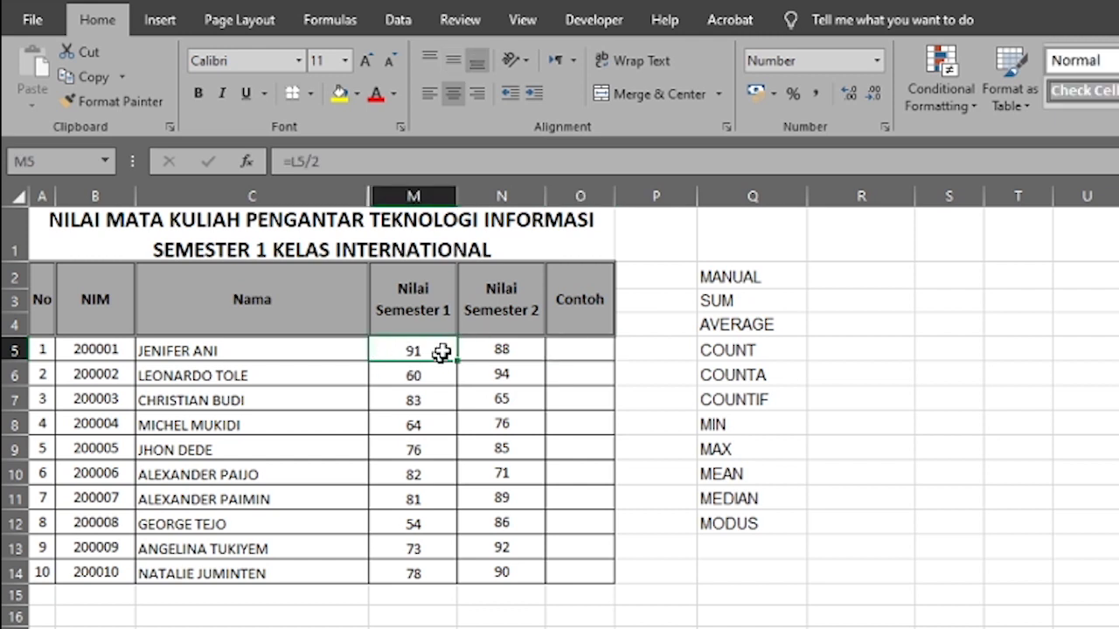
pyautogui.click(512, 351)
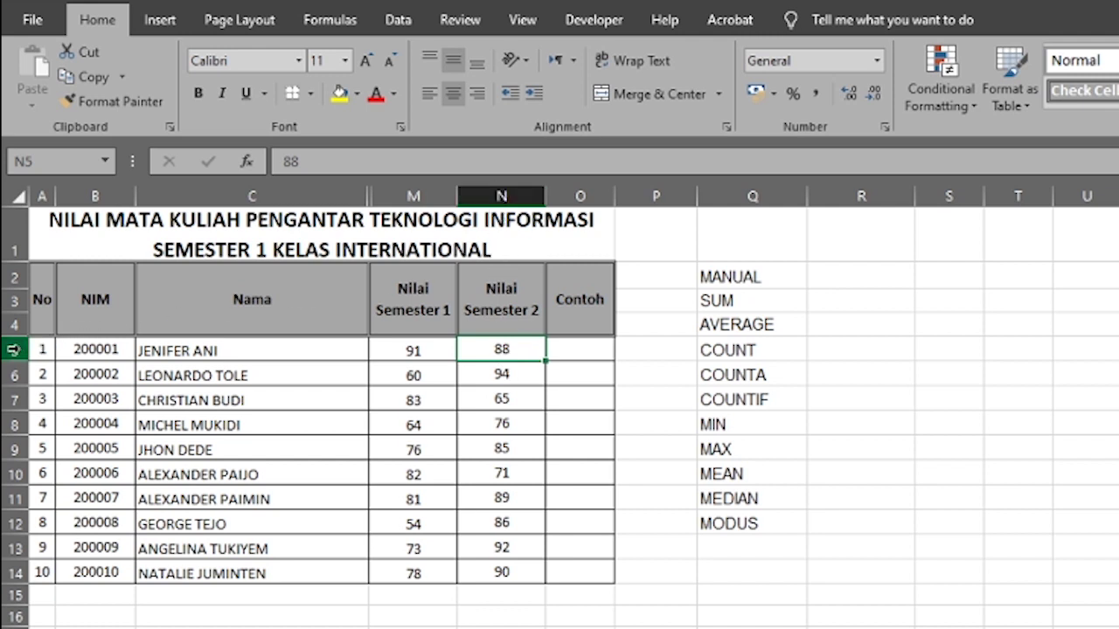
pyautogui.click(581, 350)
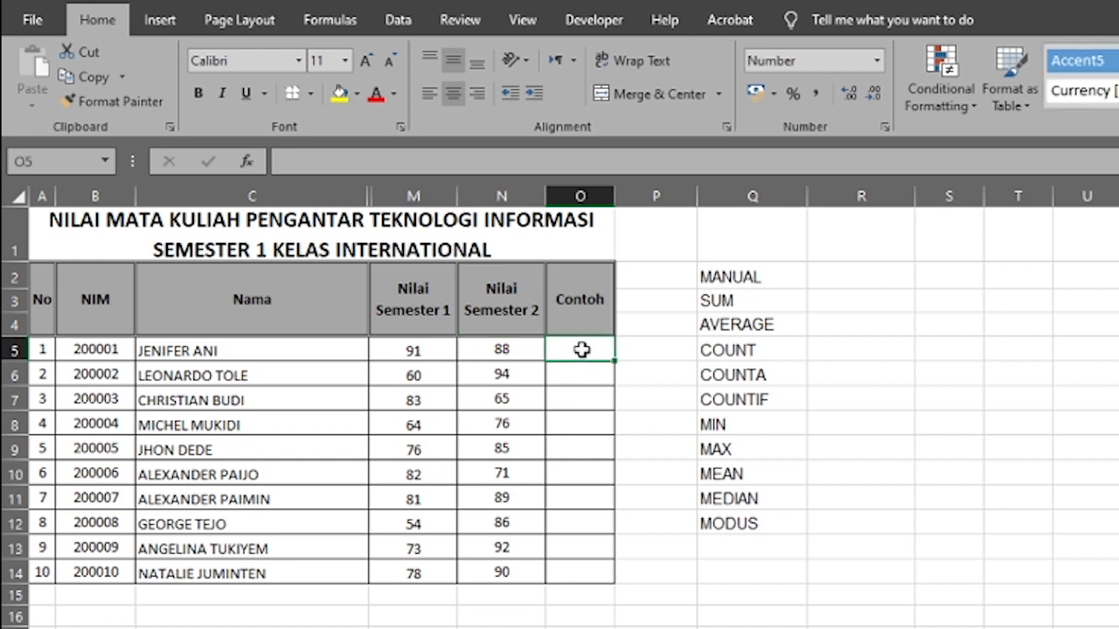
pyautogui.write('=')
pyautogui.click(420, 350)
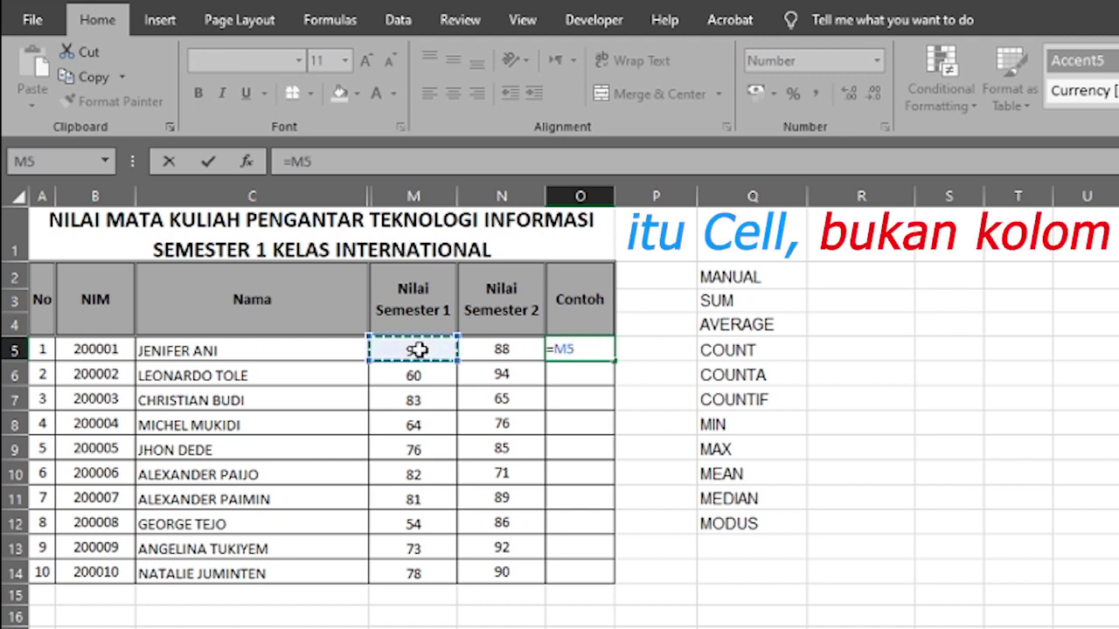
pyautogui.write('+')
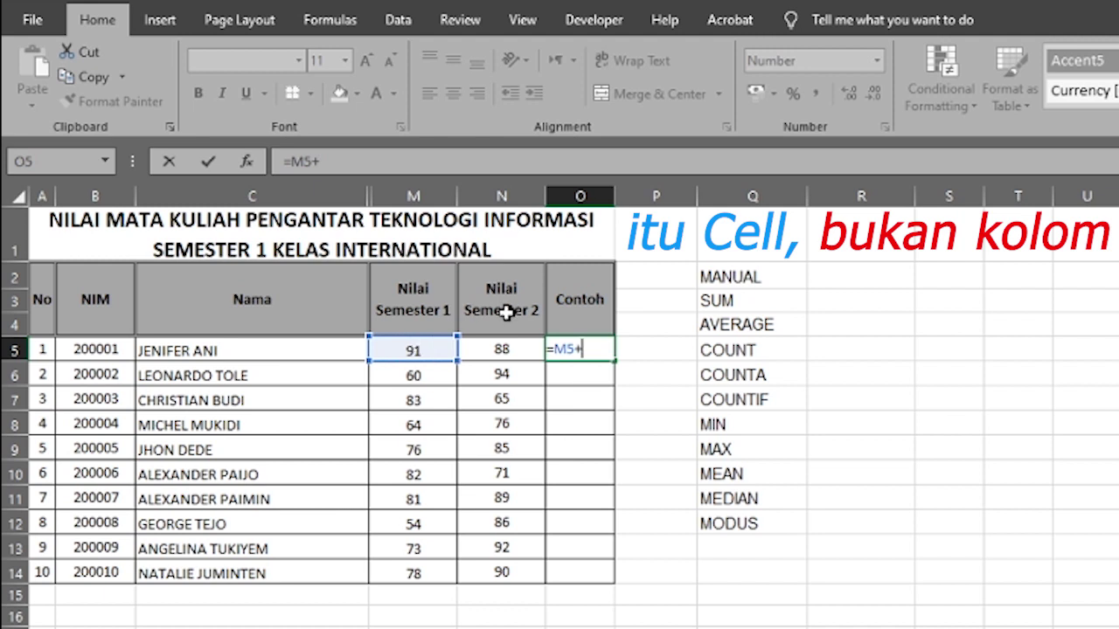
pyautogui.click(501, 346)
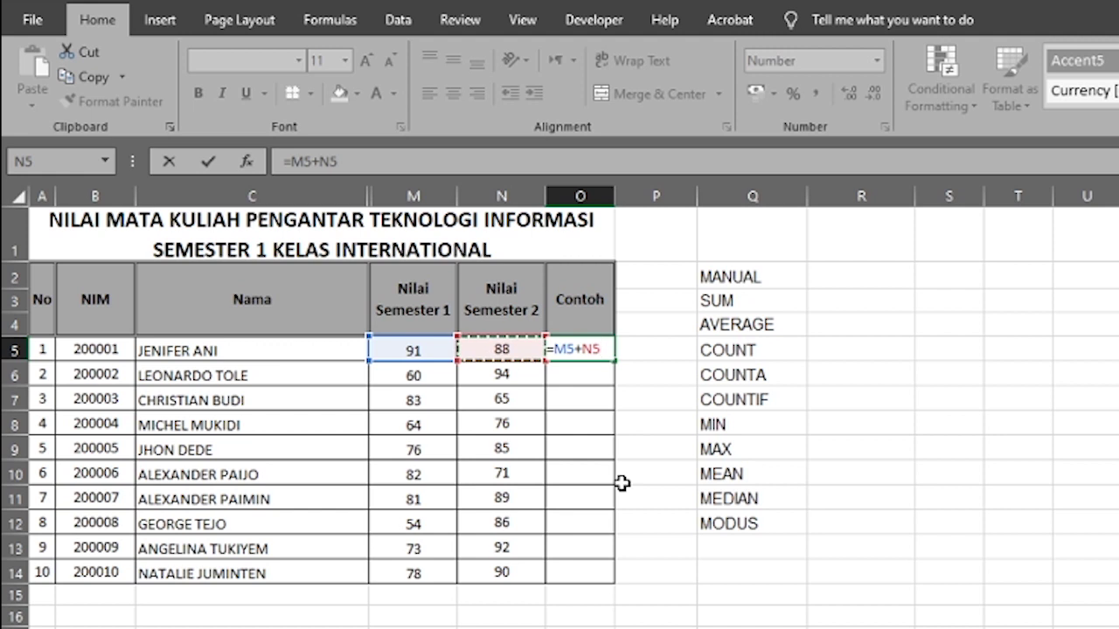
pyautogui.press('Return')
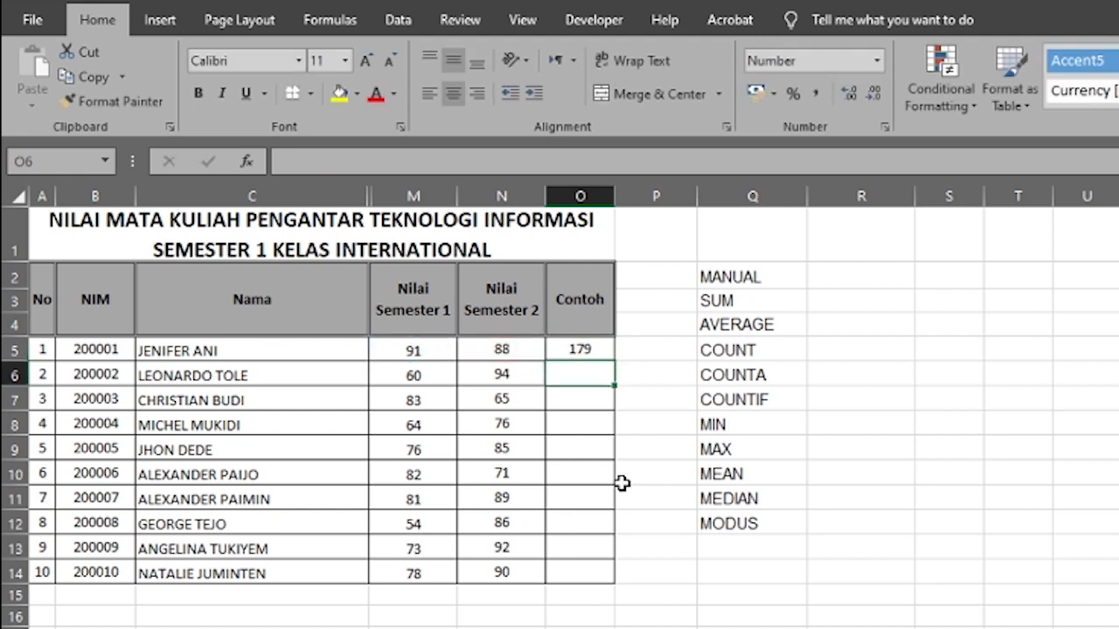
# - Fill the addition formula from O5 down through O14 for all the students
pyautogui.click(413, 352)
pyautogui.click(585, 350)
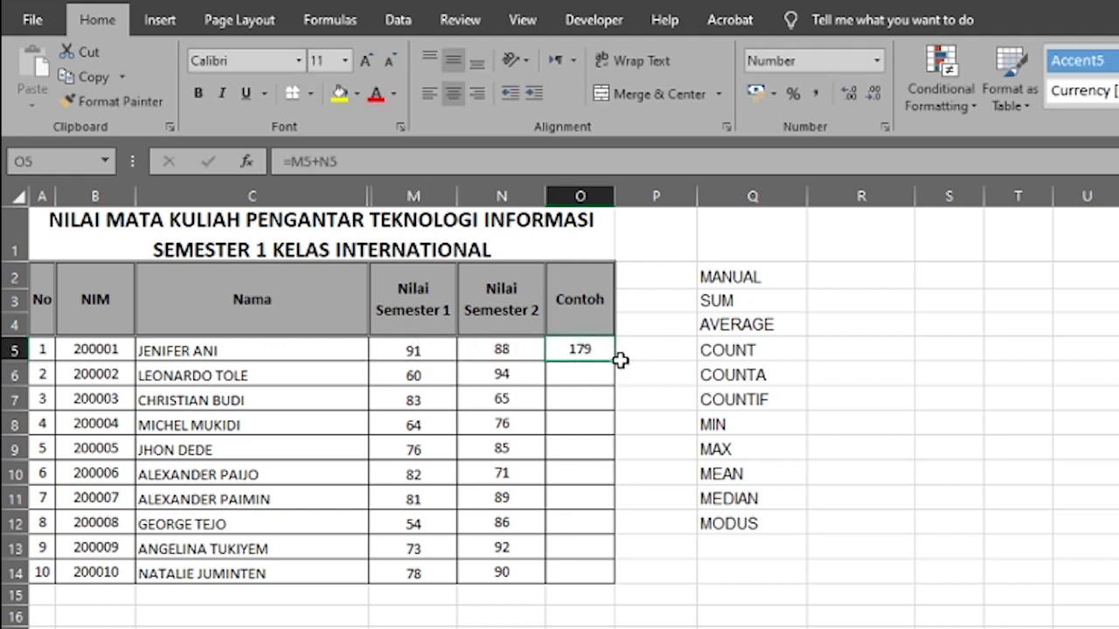
pyautogui.moveTo(615, 372); pyautogui.dragTo(605, 577)
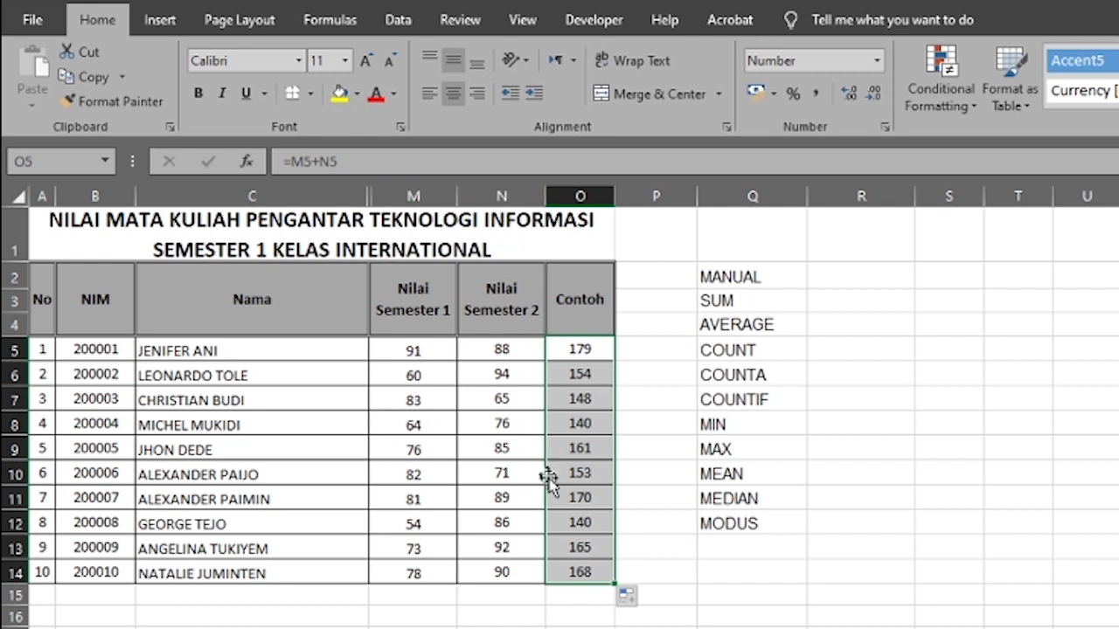
# - Undo the filled addition formulas and leave cell O5 empty
pyautogui.hotkey('ctrl', 'z')
pyautogui.hotkey('ctrl', 'z')
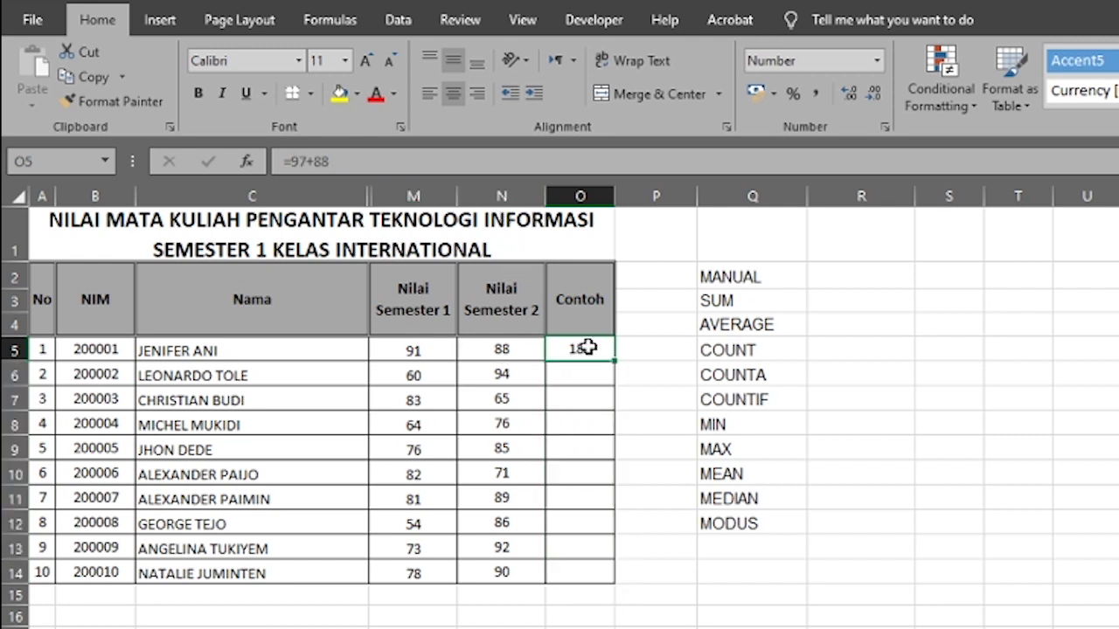
pyautogui.hotkey('ctrl', 'z')
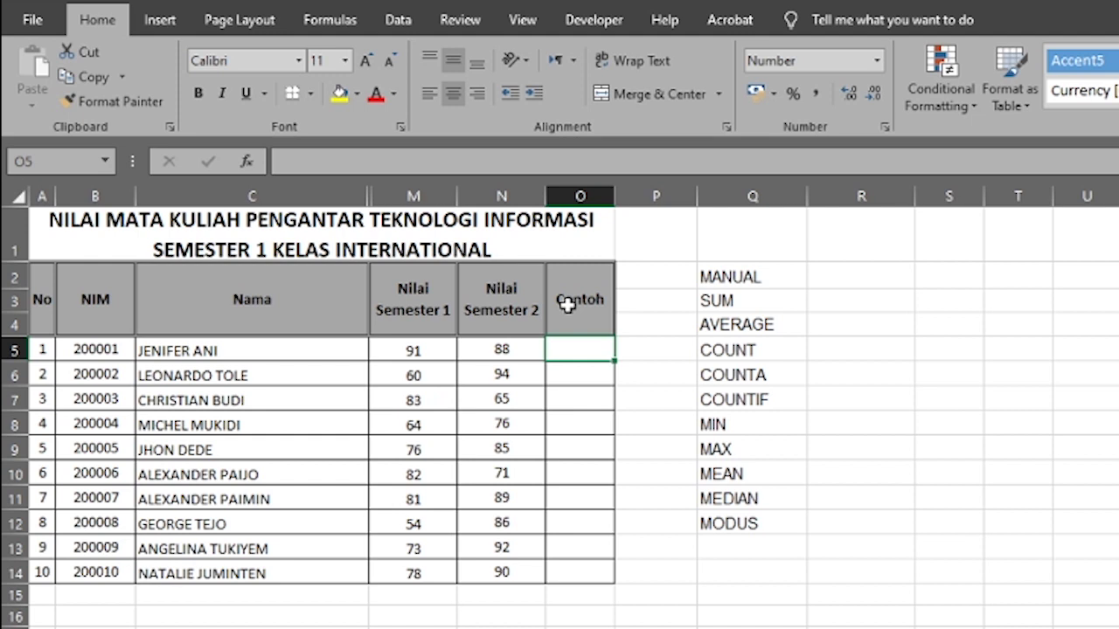
# - Enter the subtraction formula =M5-N5 in cell O5 and fill it down through O14
pyautogui.write('=')
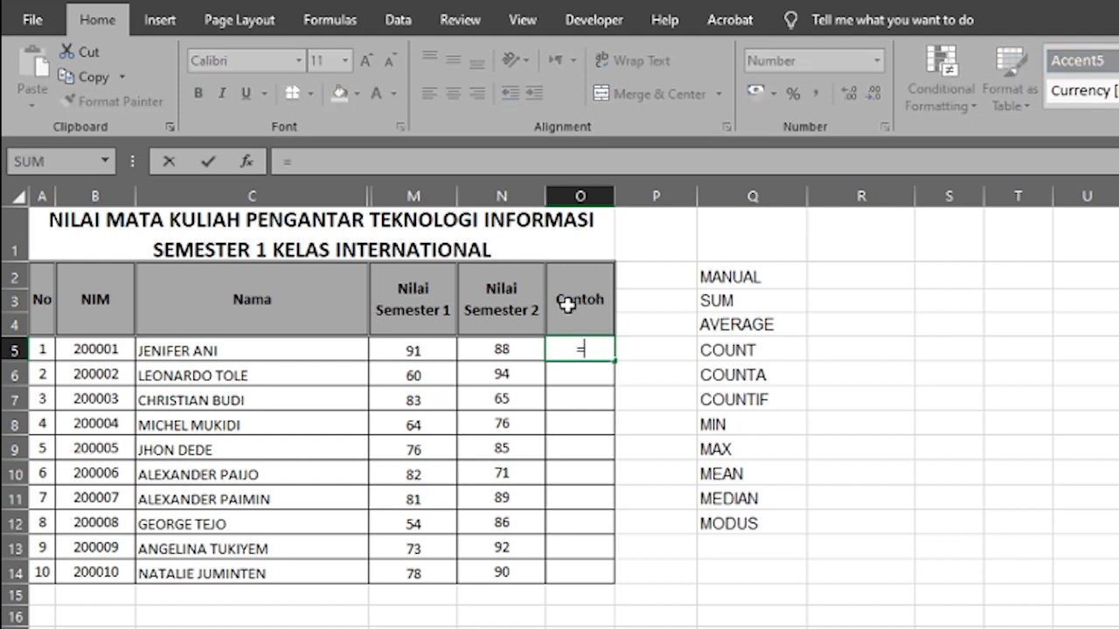
pyautogui.click(418, 350)
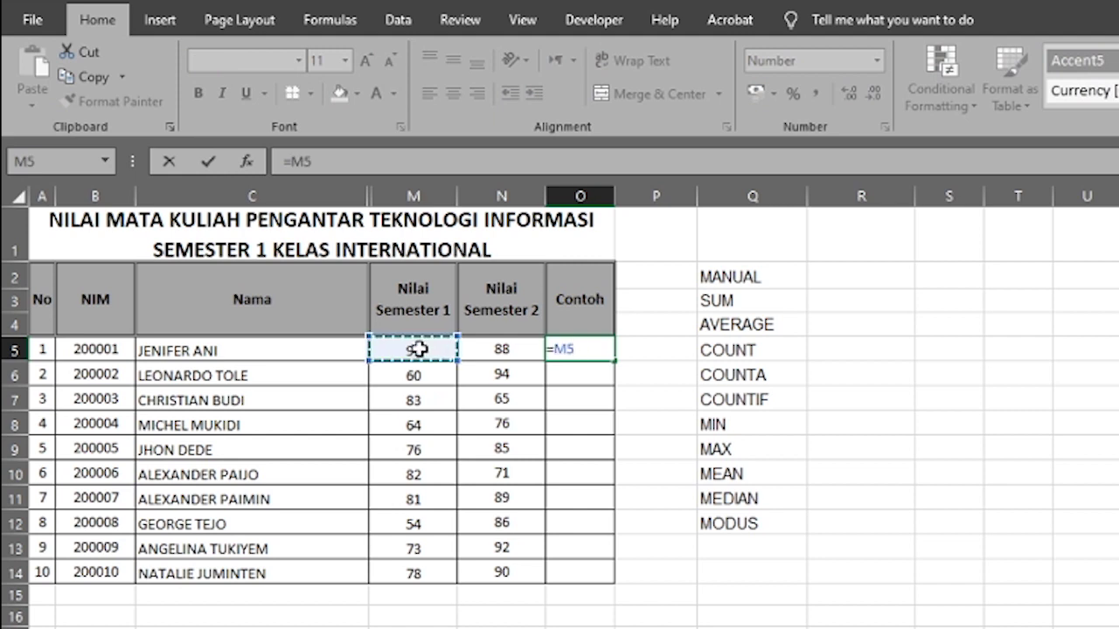
pyautogui.write('-')
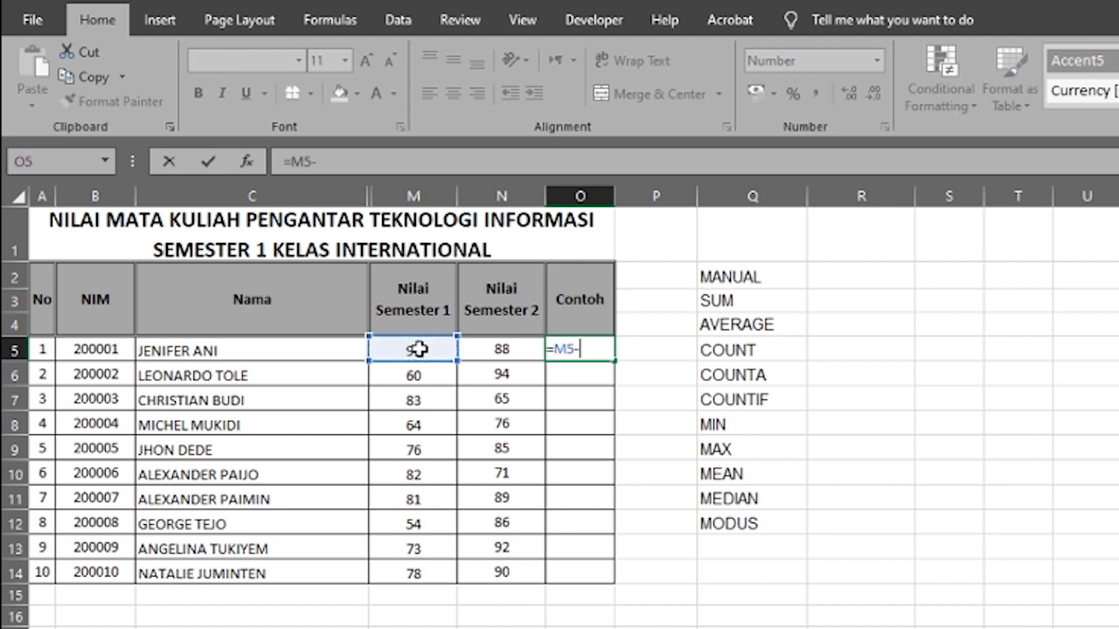
pyautogui.click(501, 350)
pyautogui.press('Return')
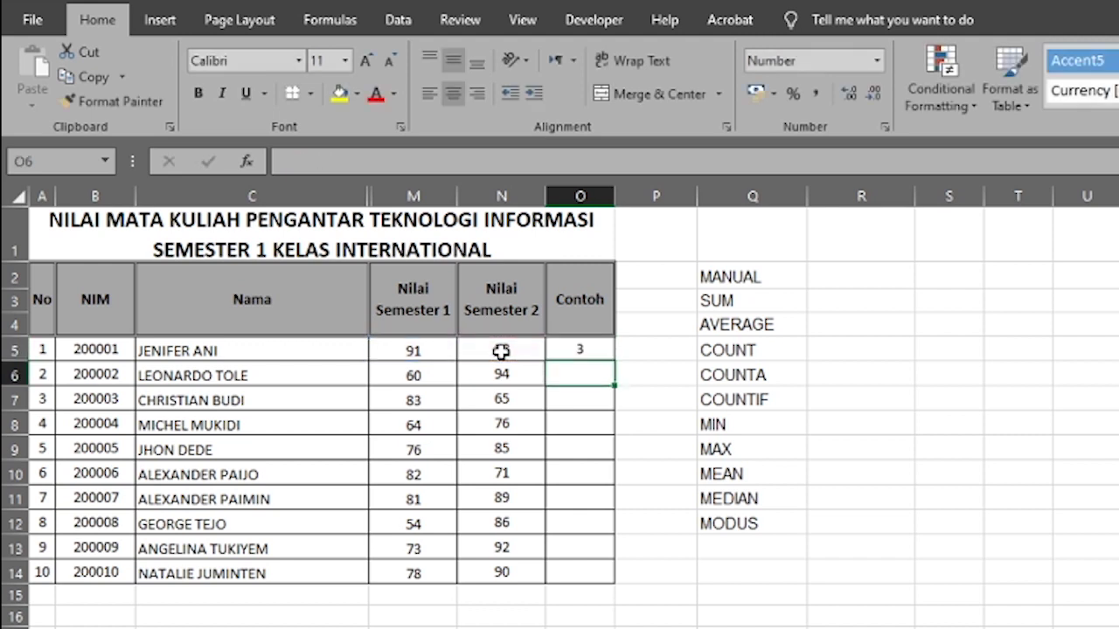
pyautogui.click(597, 352)
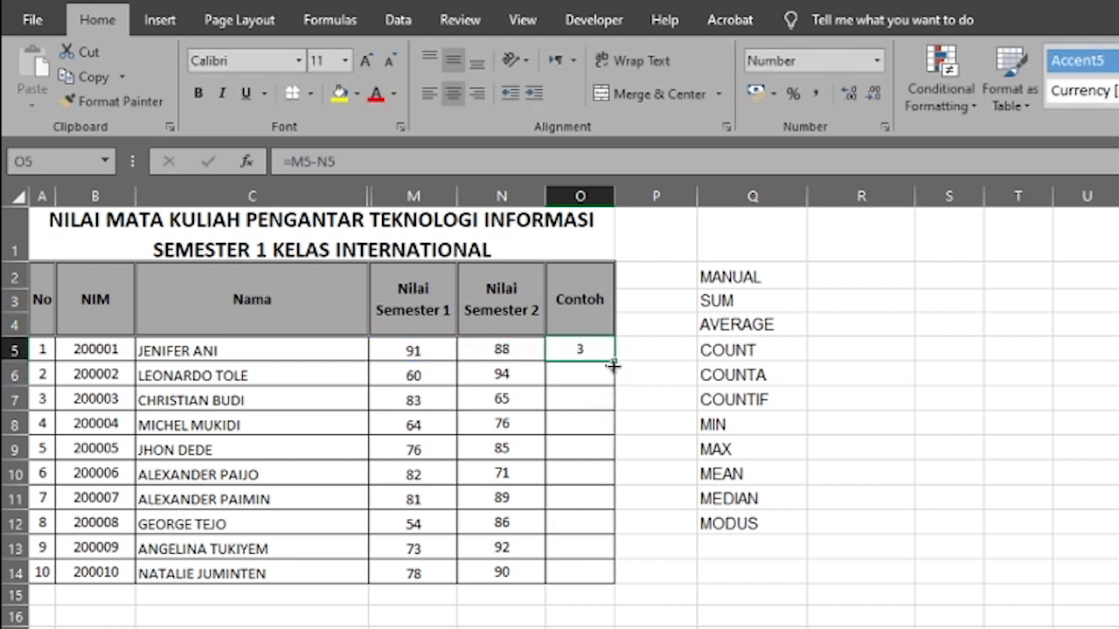
pyautogui.moveTo(614, 359); pyautogui.dragTo(609, 581)
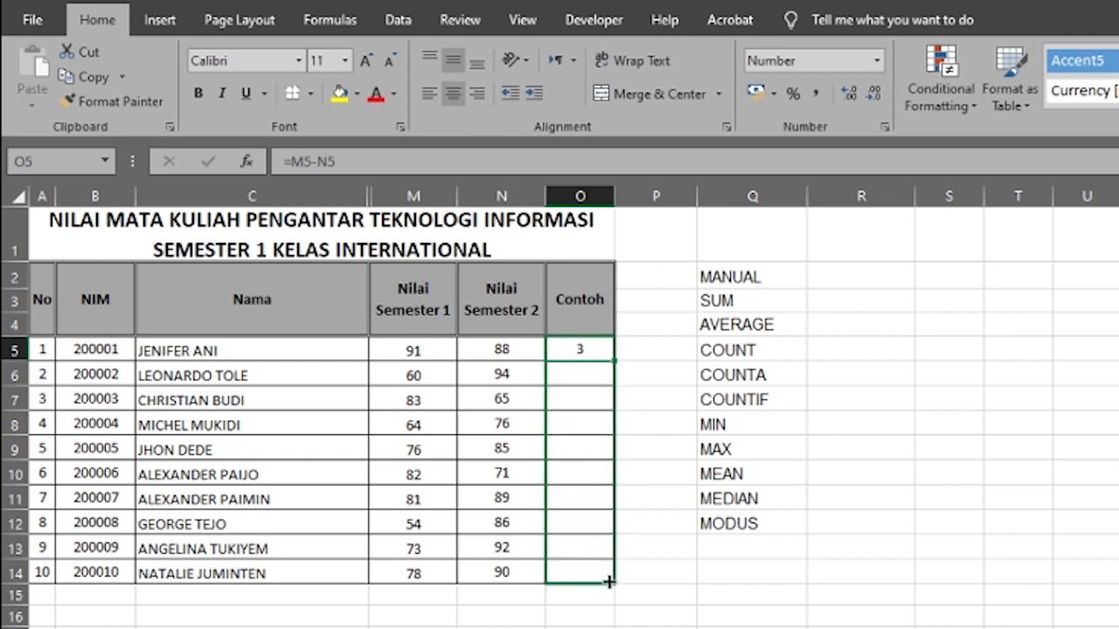
pyautogui.moveTo(609, 581); pyautogui.dragTo(609, 581)
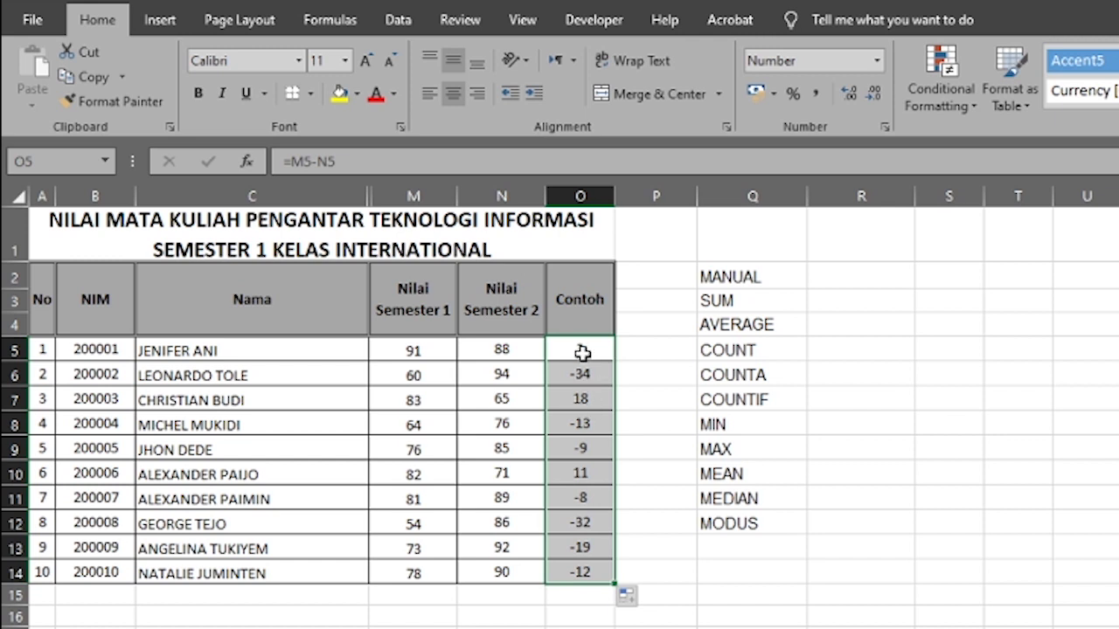
# - Undo the fill and the subtraction formula in the Contoh column
pyautogui.hotkey('ctrl', 'z')
pyautogui.hotkey('ctrl', 'z')
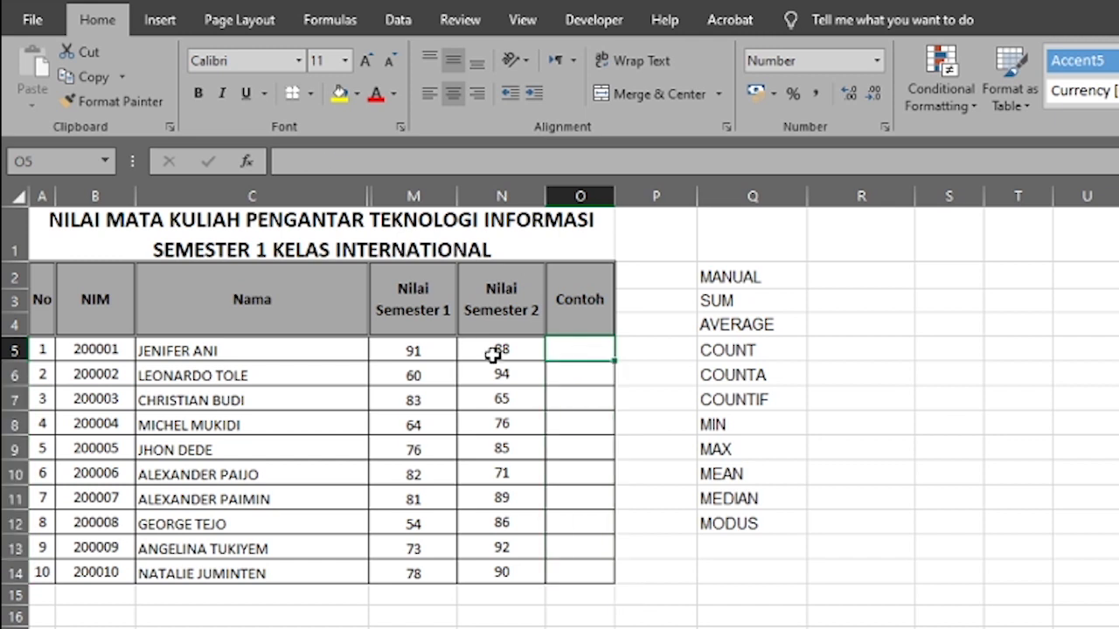
# - Enter the multiplication formula =M5*N5 in cell O5 and fill it down through O14
pyautogui.write('=')
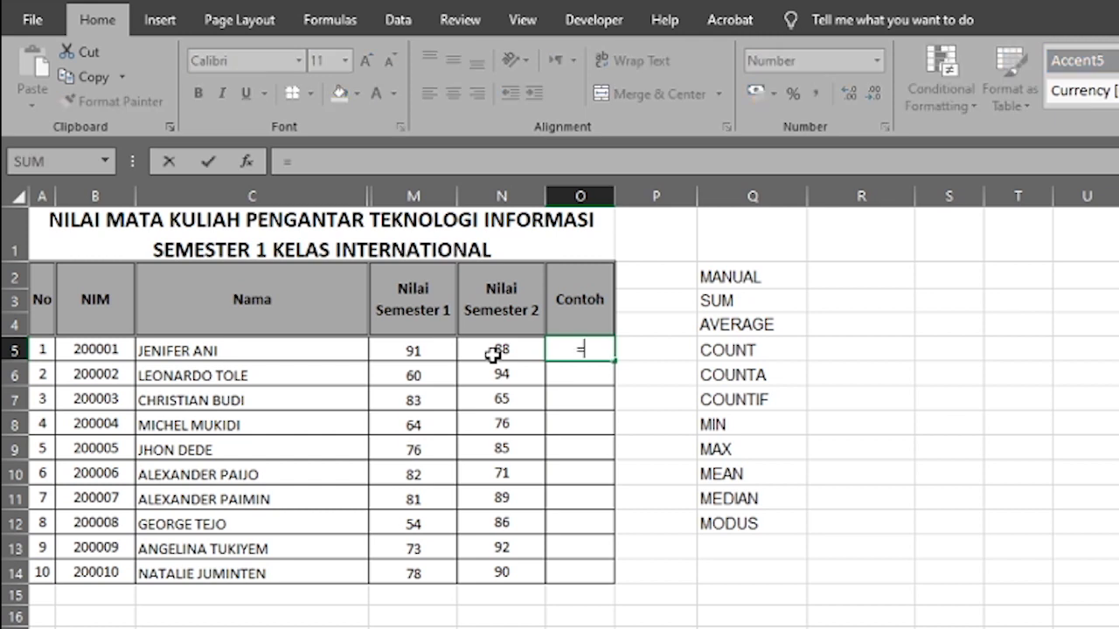
pyautogui.click(411, 351)
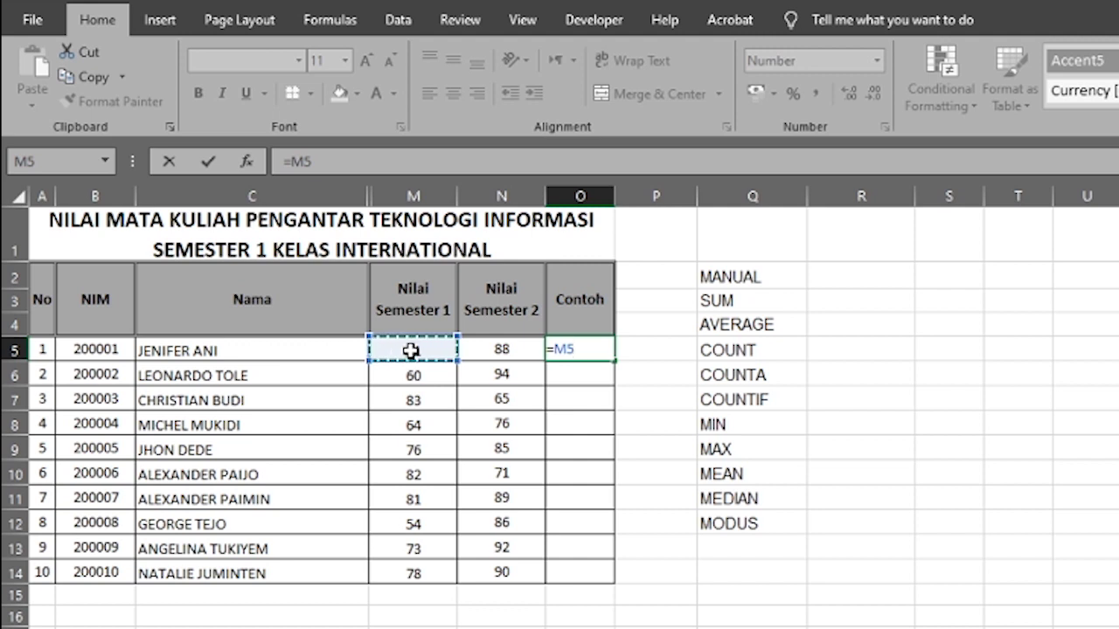
pyautogui.write('*')
pyautogui.click(504, 350)
pyautogui.press('Return')
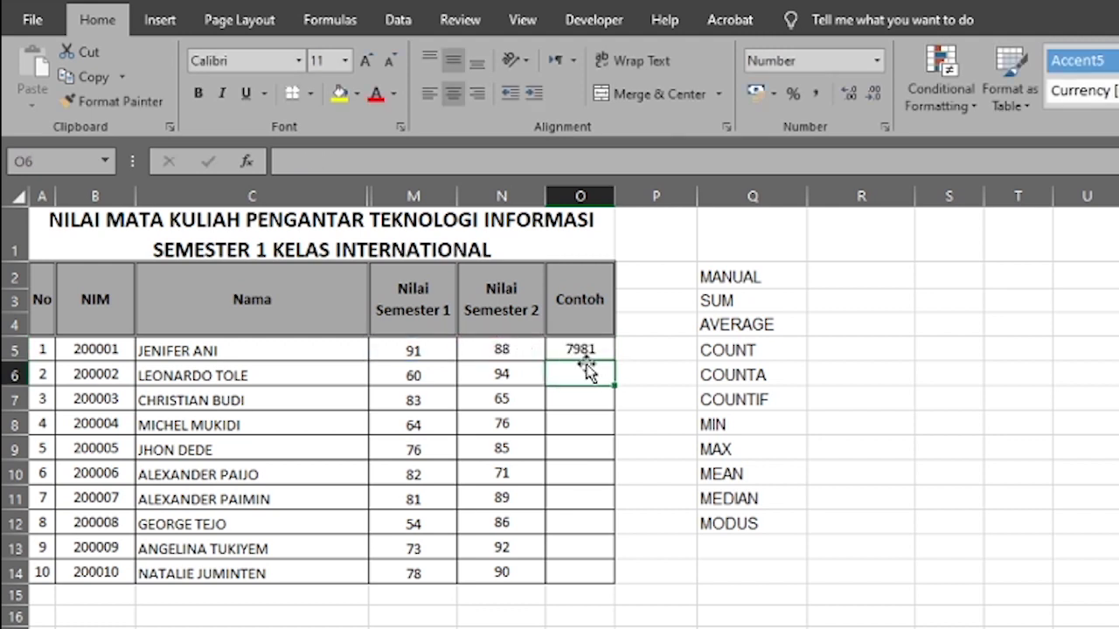
pyautogui.click(590, 357)
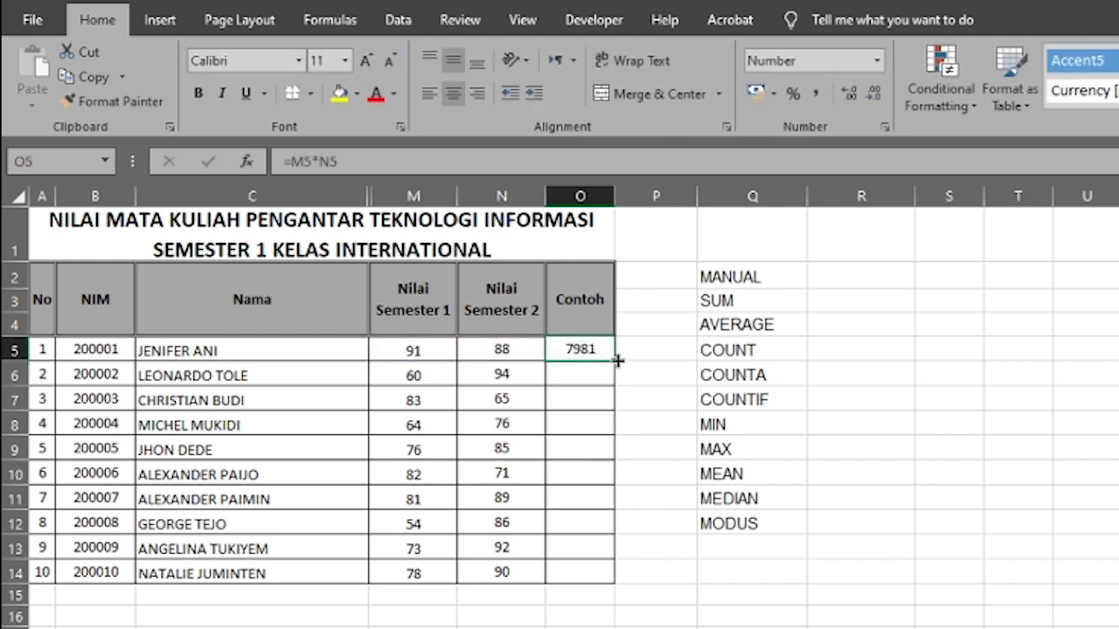
pyautogui.moveTo(617, 360); pyautogui.dragTo(650, 583)
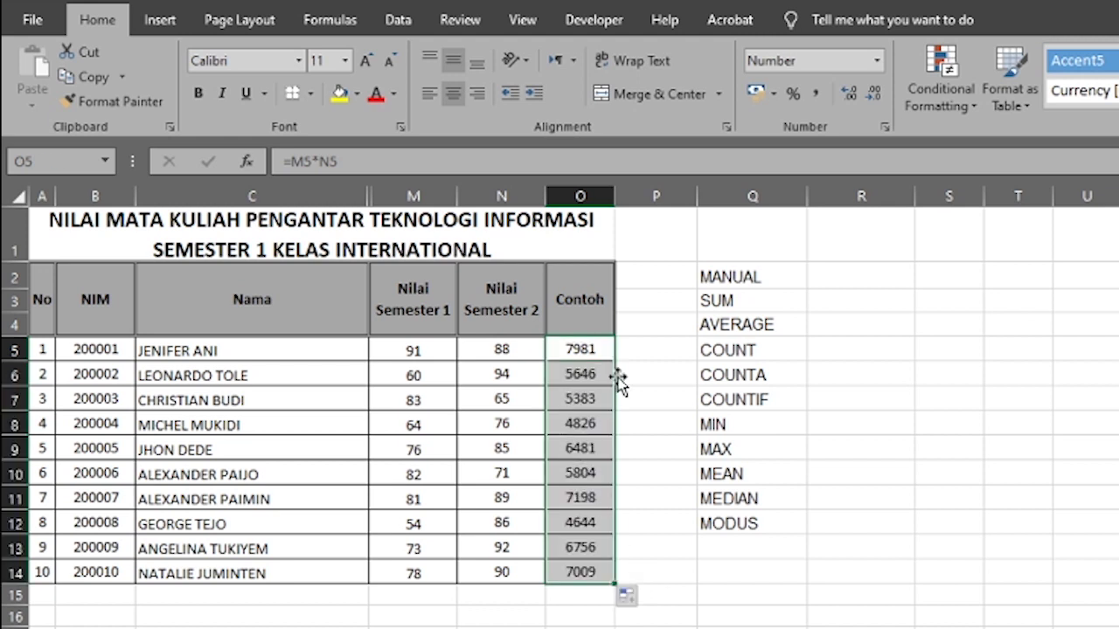
# - Clear the multiplication formulas from O5:O14 and highlight score columns M and N one after the other
pyautogui.press('Delete')
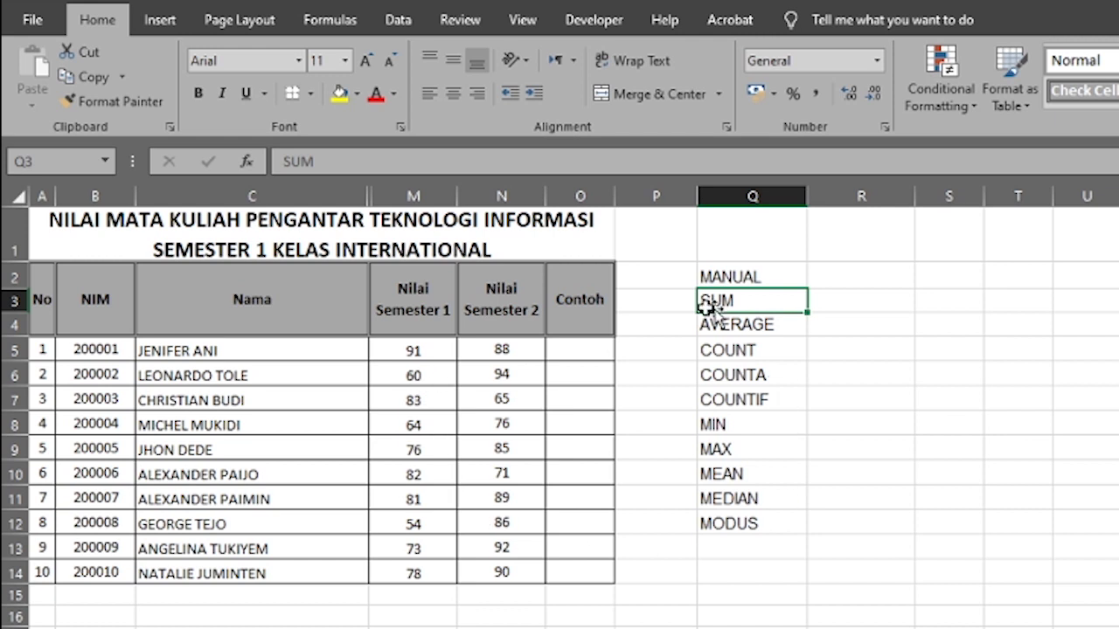
pyautogui.click(429, 190)
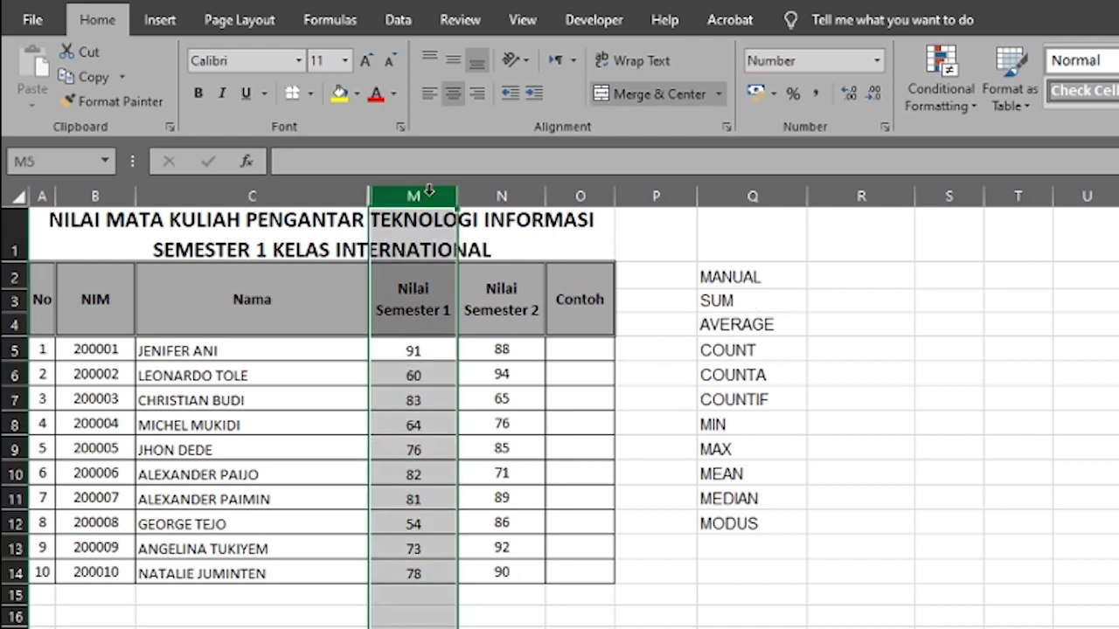
pyautogui.click(515, 193)
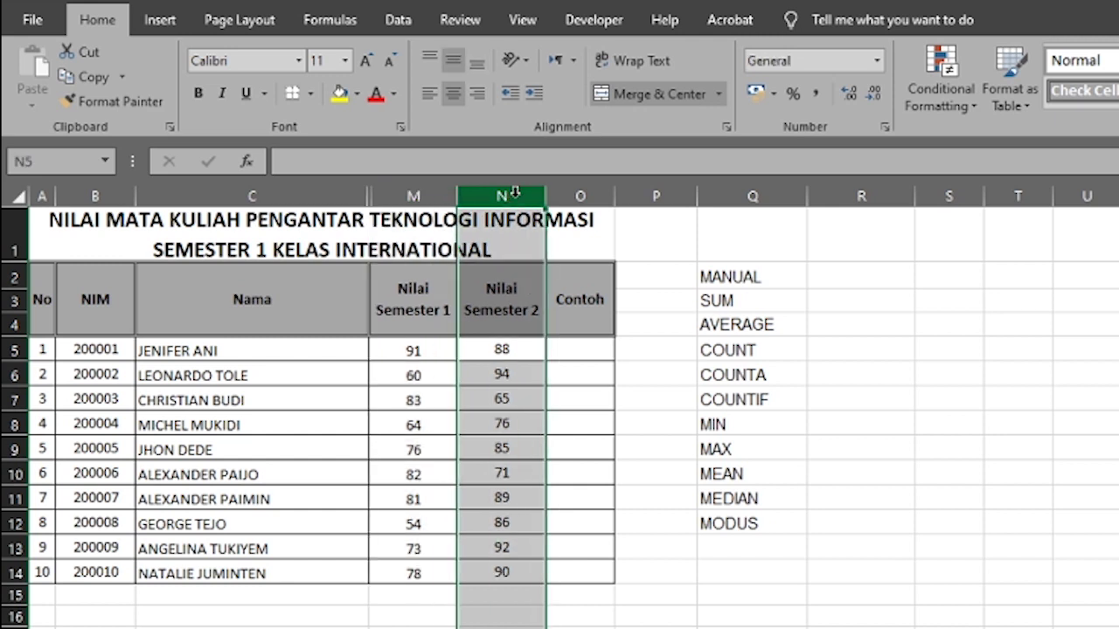
# - Enter the formula =SUM(91;88) in cell O5, adding the first student's two scores as literal numbers
pyautogui.click(582, 350)
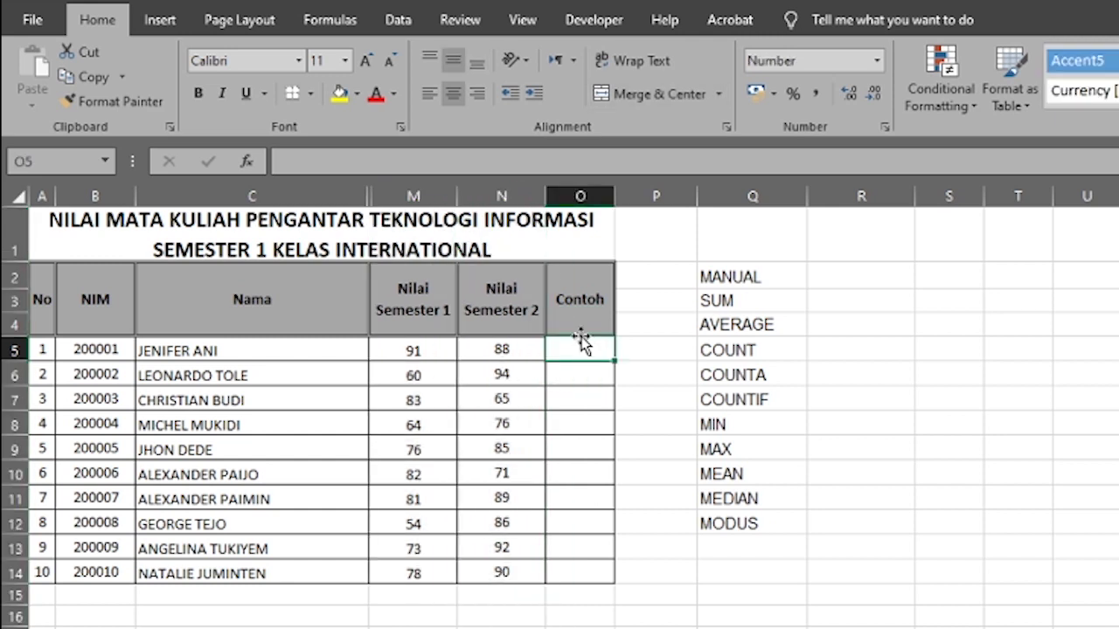
pyautogui.write('=')
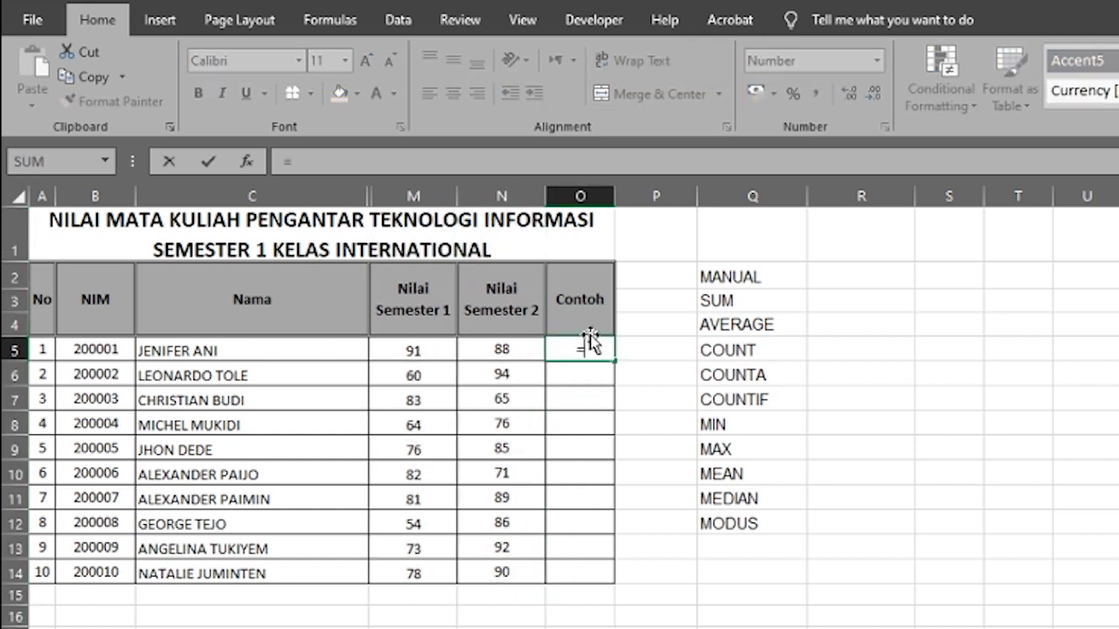
pyautogui.write('sum')
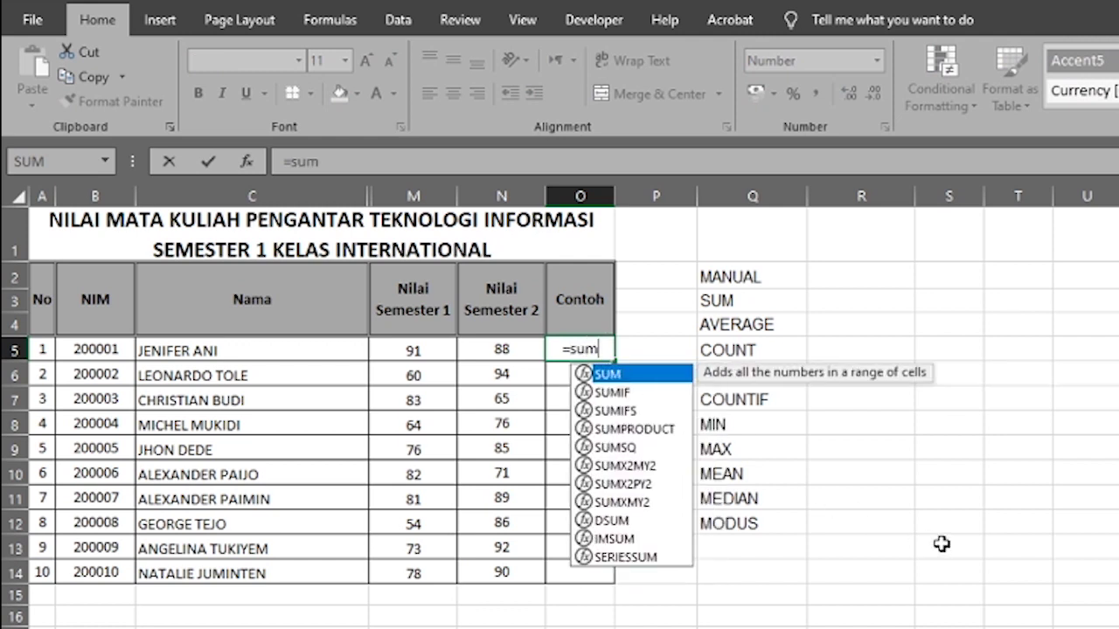
pyautogui.write('(')
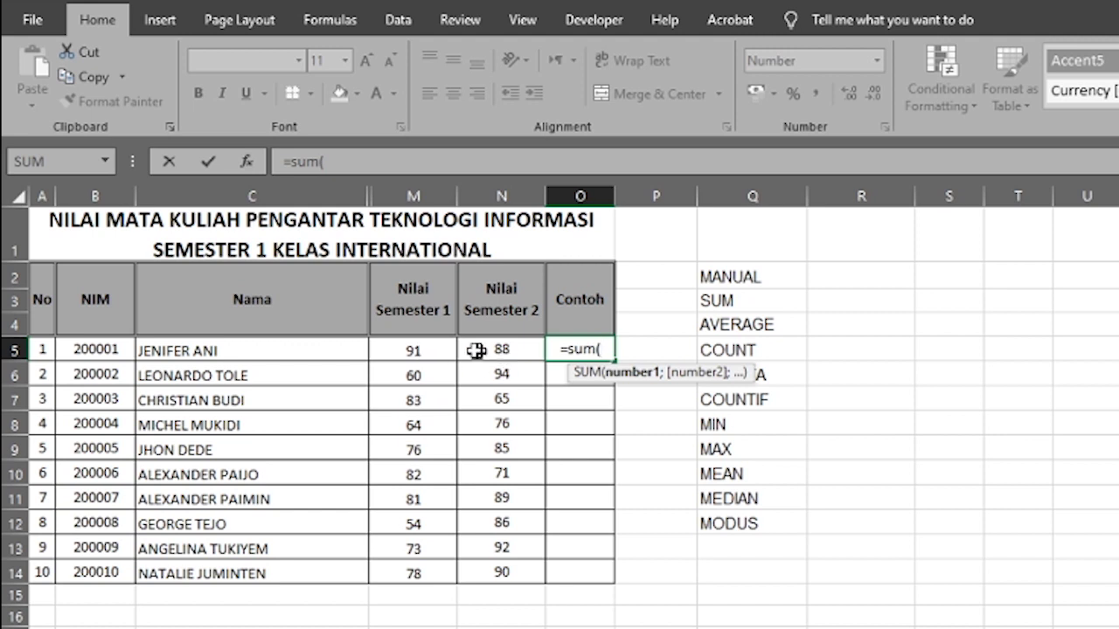
pyautogui.write('91')
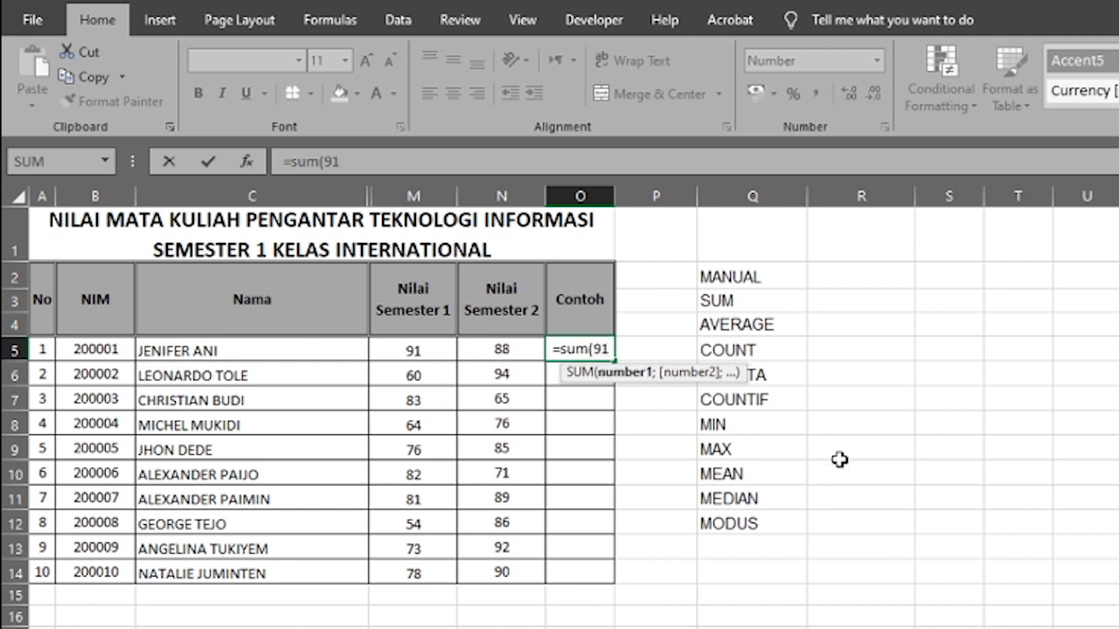
pyautogui.write(';')
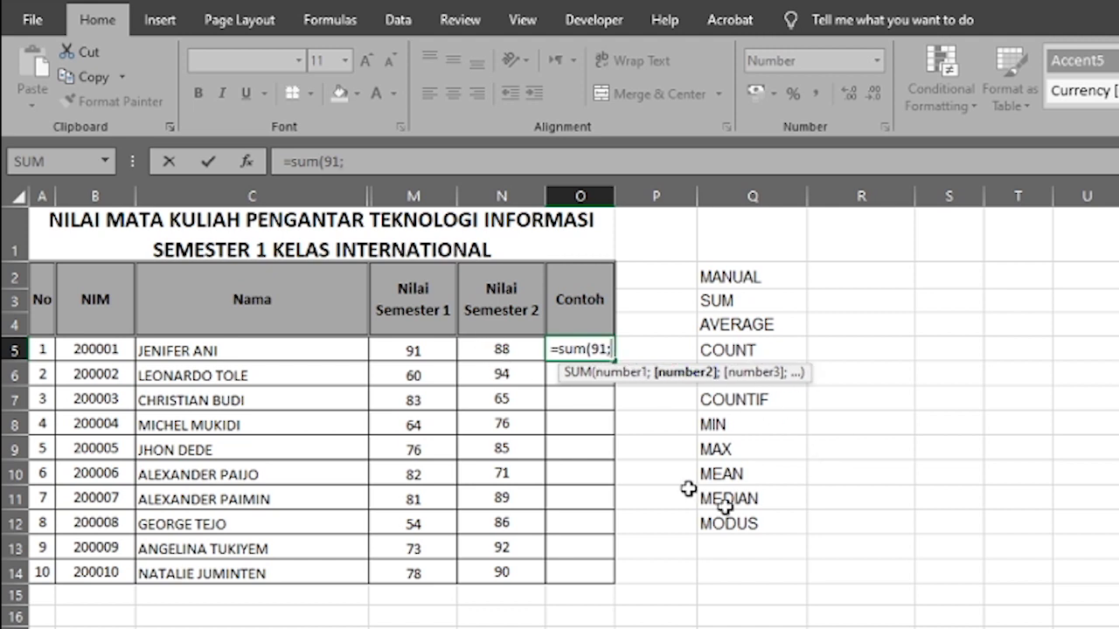
pyautogui.write('88')
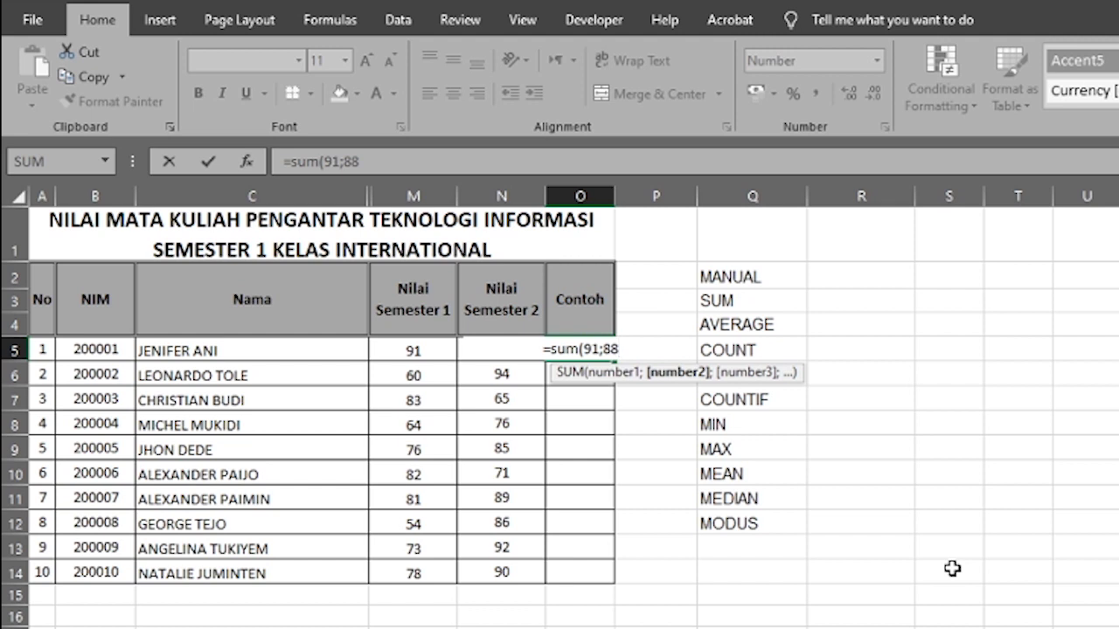
pyautogui.write(')')
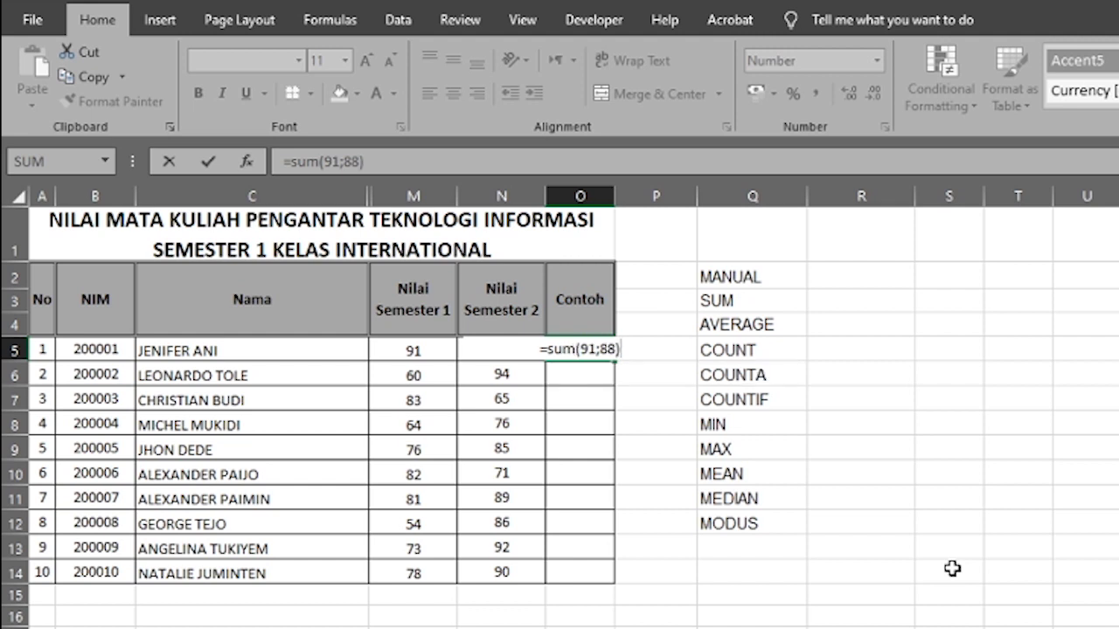
pyautogui.press('BackSpace')
pyautogui.press('Return')
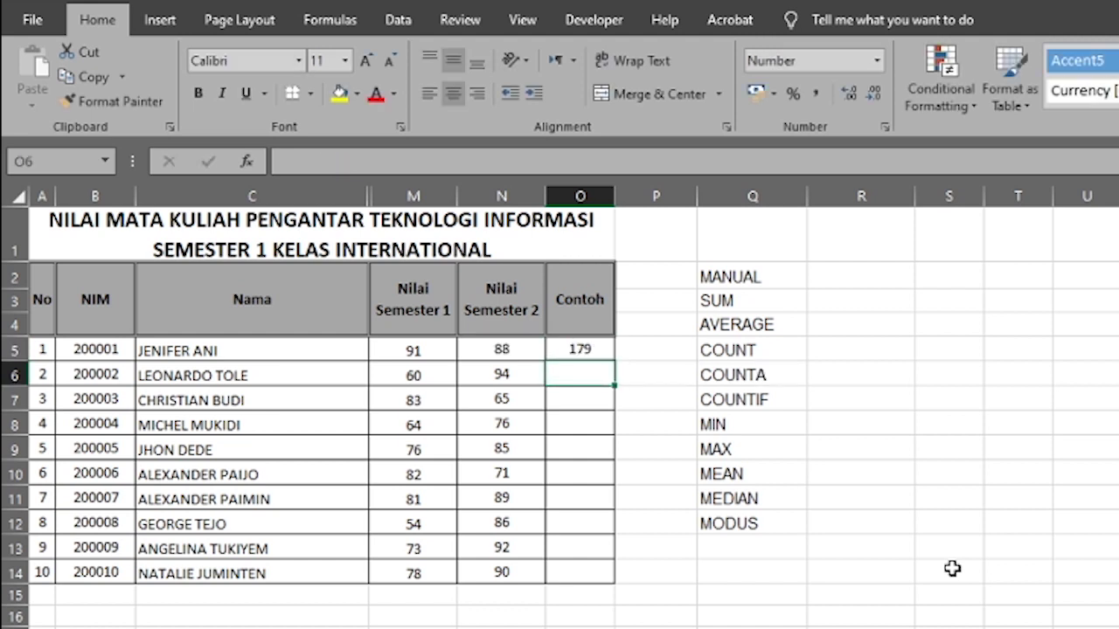
# - Remove the arguments inside the SUM formula in O5 and re-enter them as 91;88
pyautogui.doubleClick(579, 349)
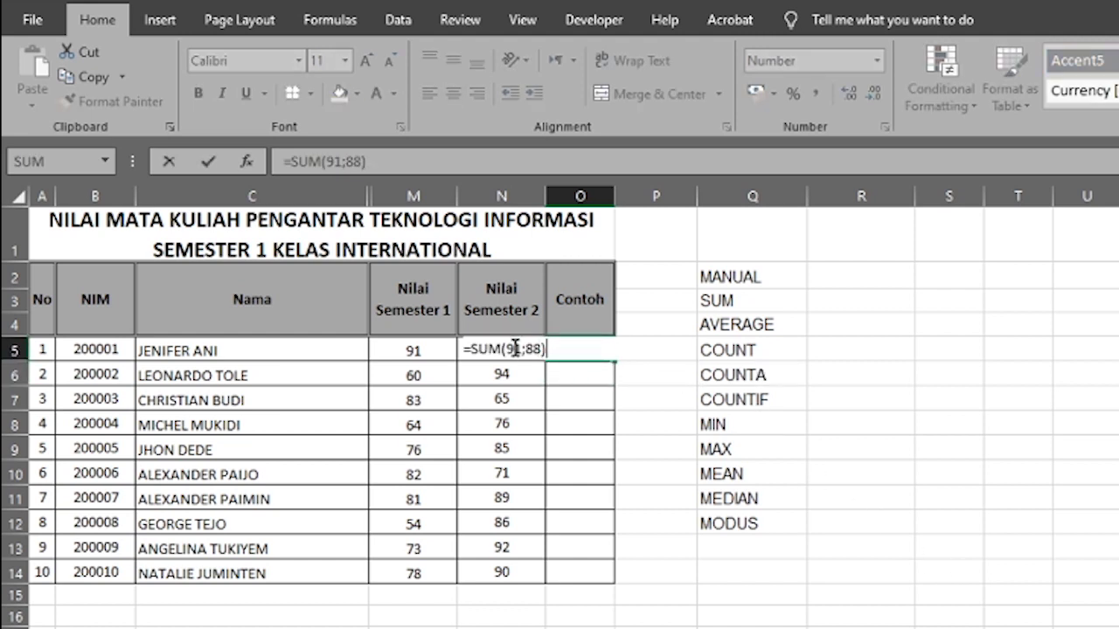
pyautogui.doubleClick(517, 350)
pyautogui.moveTo(533, 351); pyautogui.dragTo(541, 349)
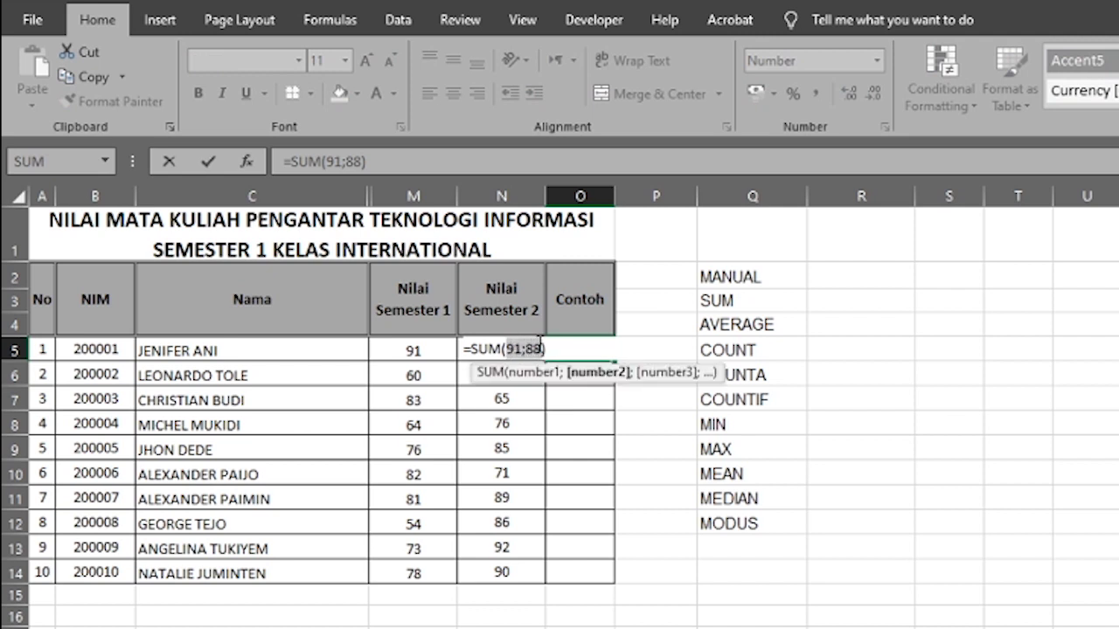
pyautogui.press('BackSpace')
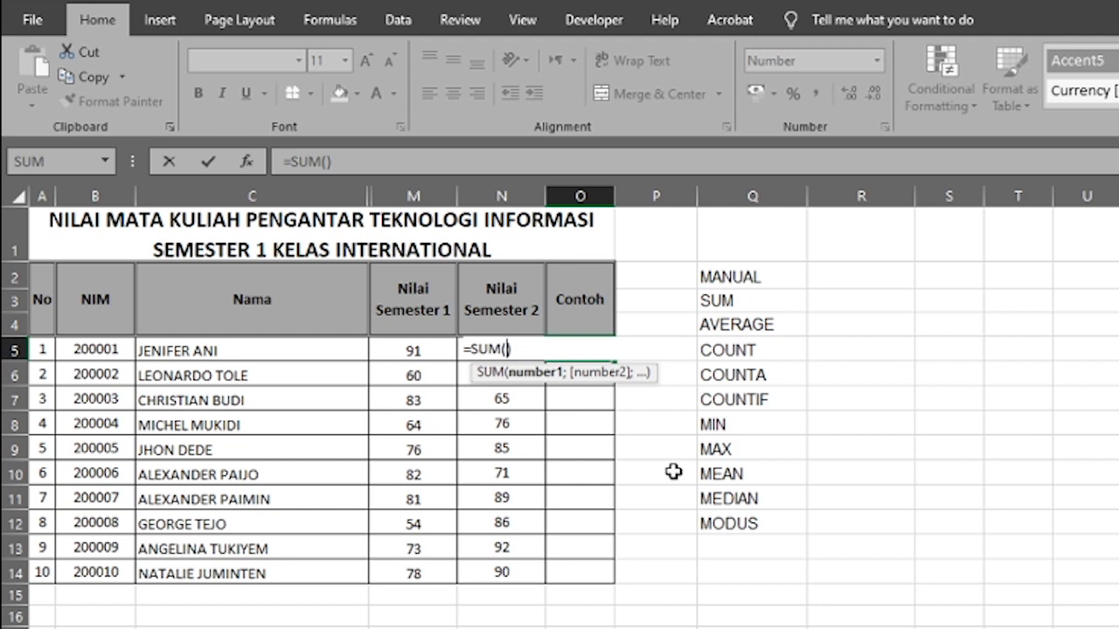
pyautogui.write('91;88')
pyautogui.press('Return')
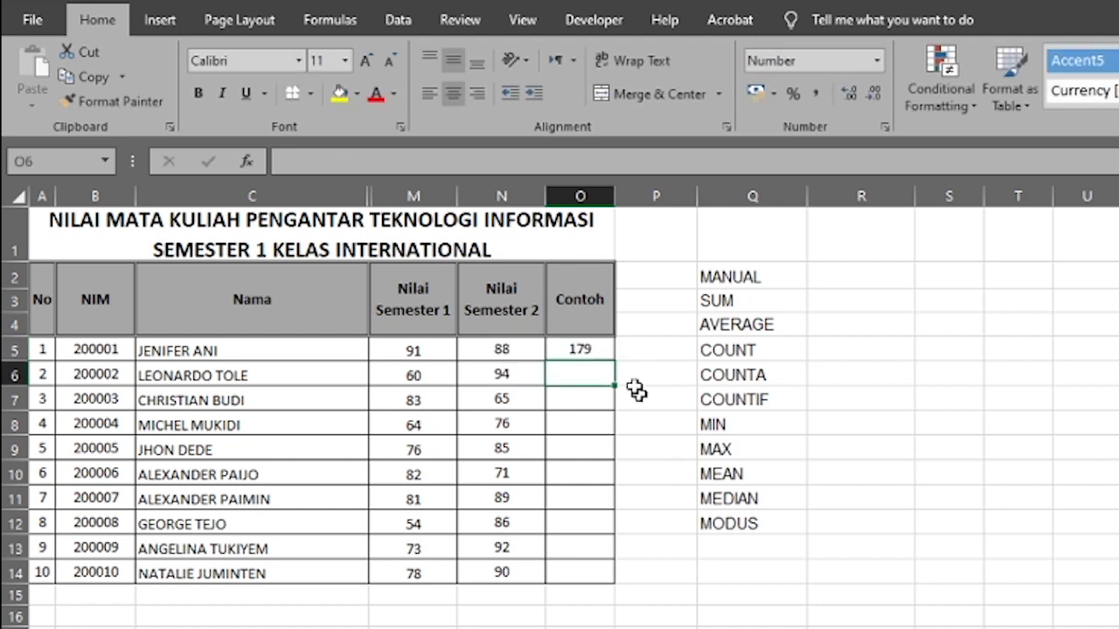
# - Fill the literal-number SUM formula from O5 down through O14 and inspect the formula in O5
pyautogui.click(602, 347)
pyautogui.moveTo(615, 361); pyautogui.dragTo(652, 589)
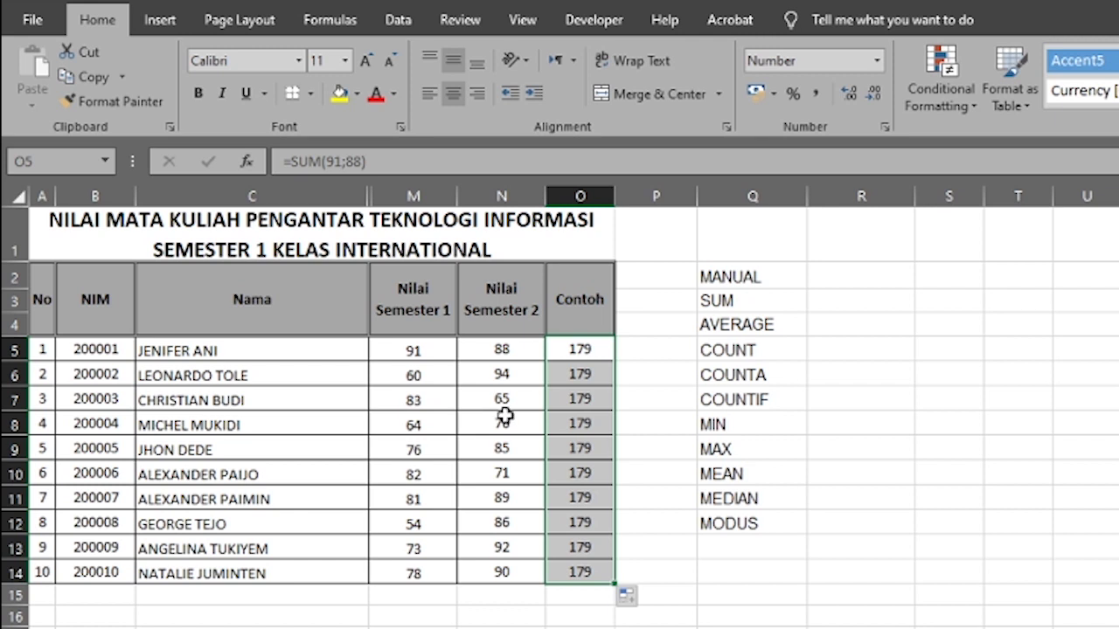
pyautogui.click(593, 346)
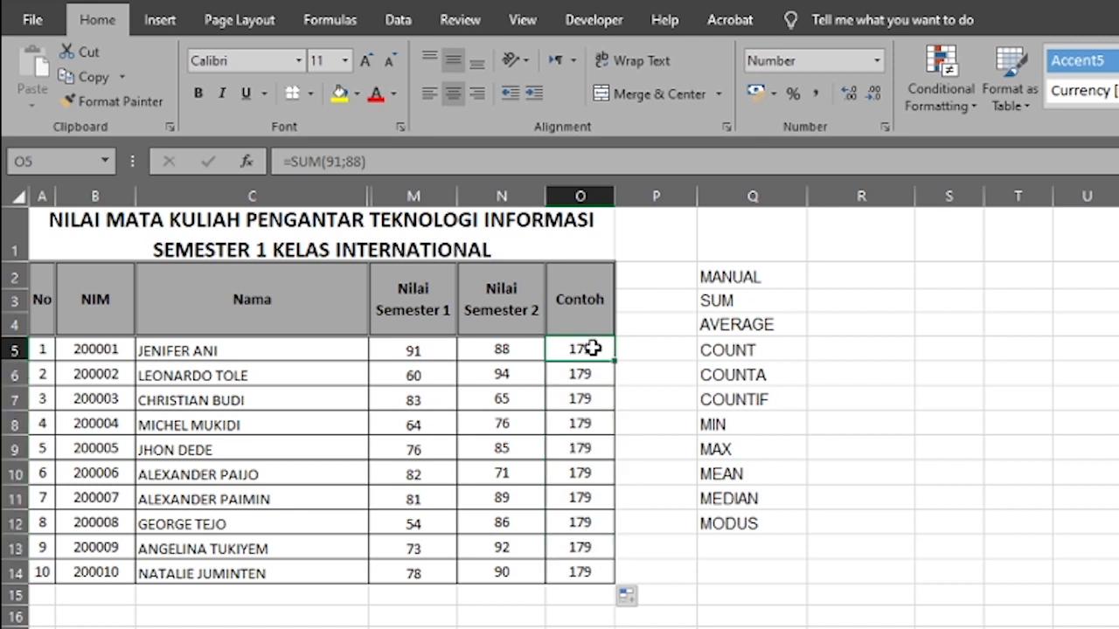
pyautogui.doubleClick(593, 348)
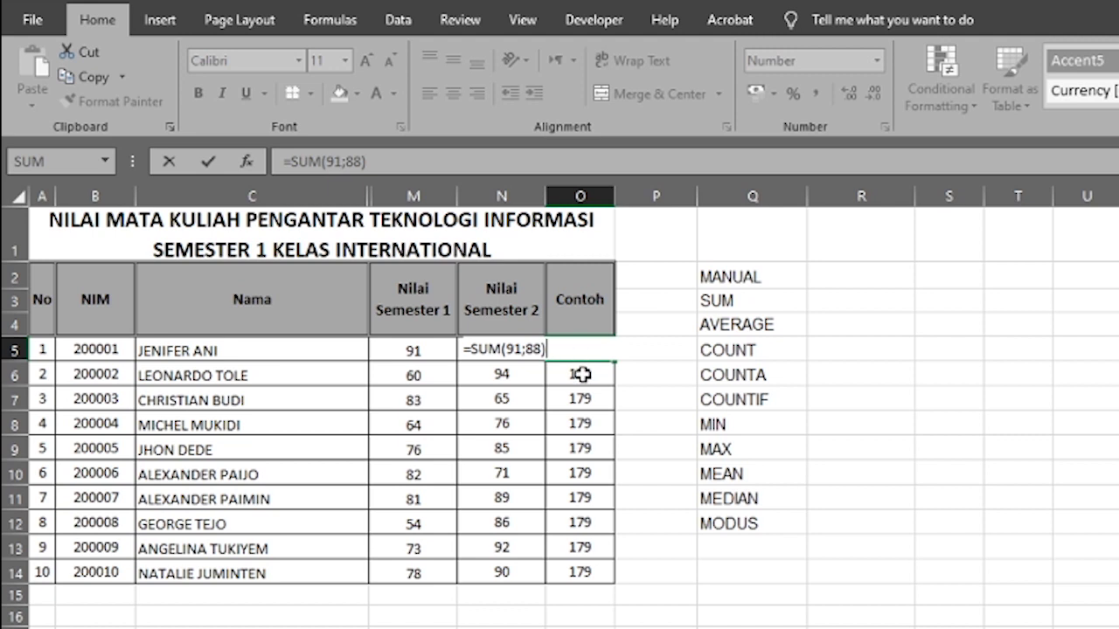
pyautogui.press('Return')
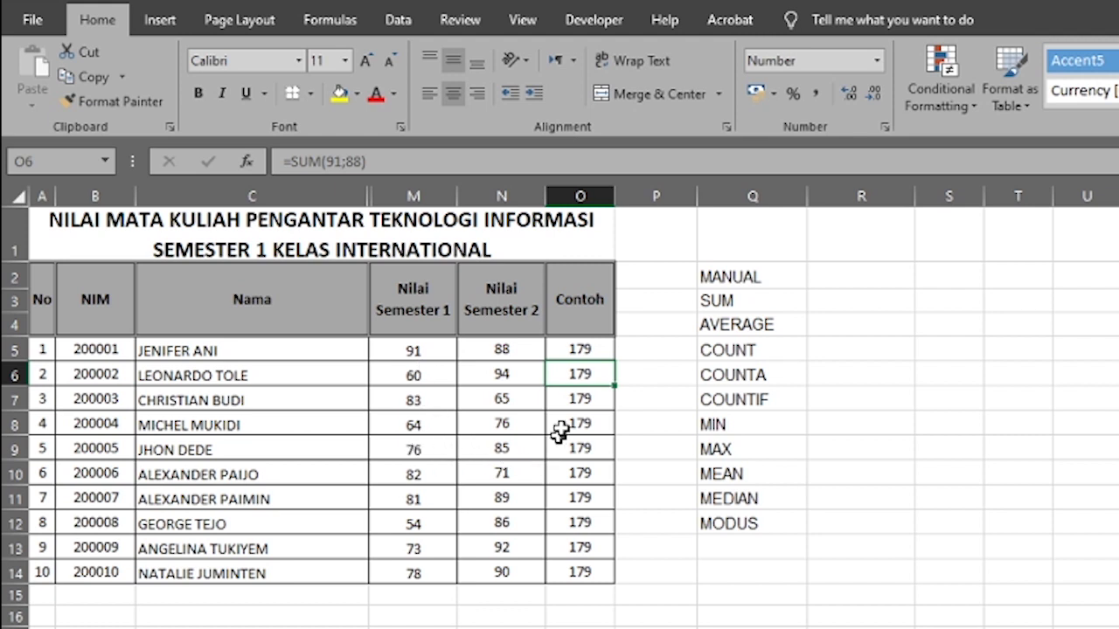
# - Replace the literal numbers in O5's SUM formula with cell references so it reads =SUM(M5;N5)
pyautogui.click(592, 351)
pyautogui.doubleClick(594, 351)
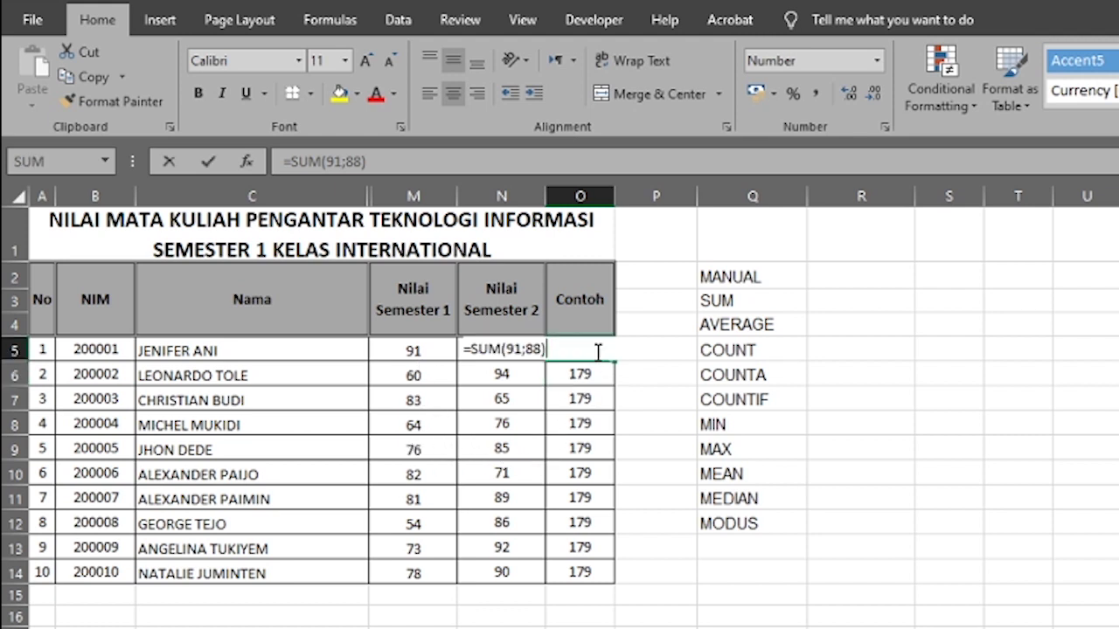
pyautogui.moveTo(505, 349); pyautogui.dragTo(545, 353)
pyautogui.write('(')
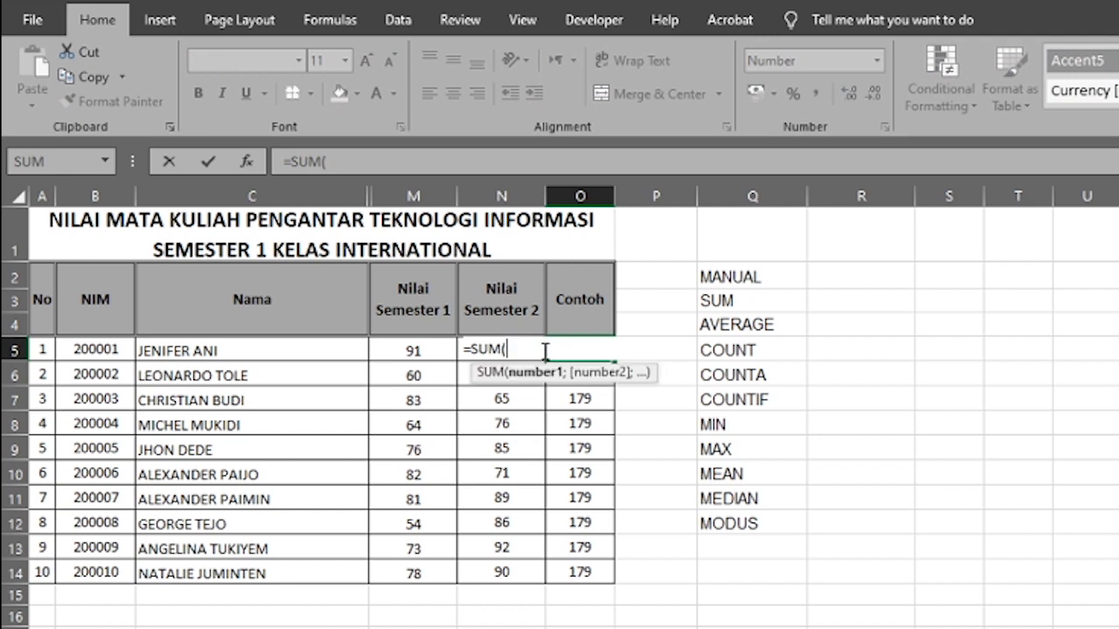
pyautogui.click(416, 352)
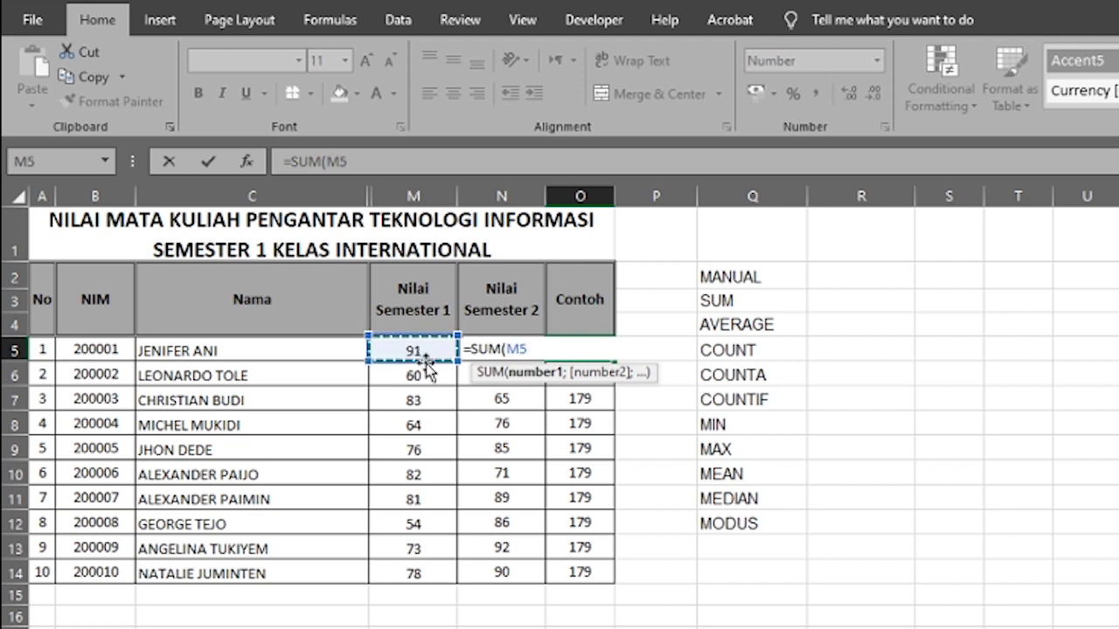
pyautogui.write(';')
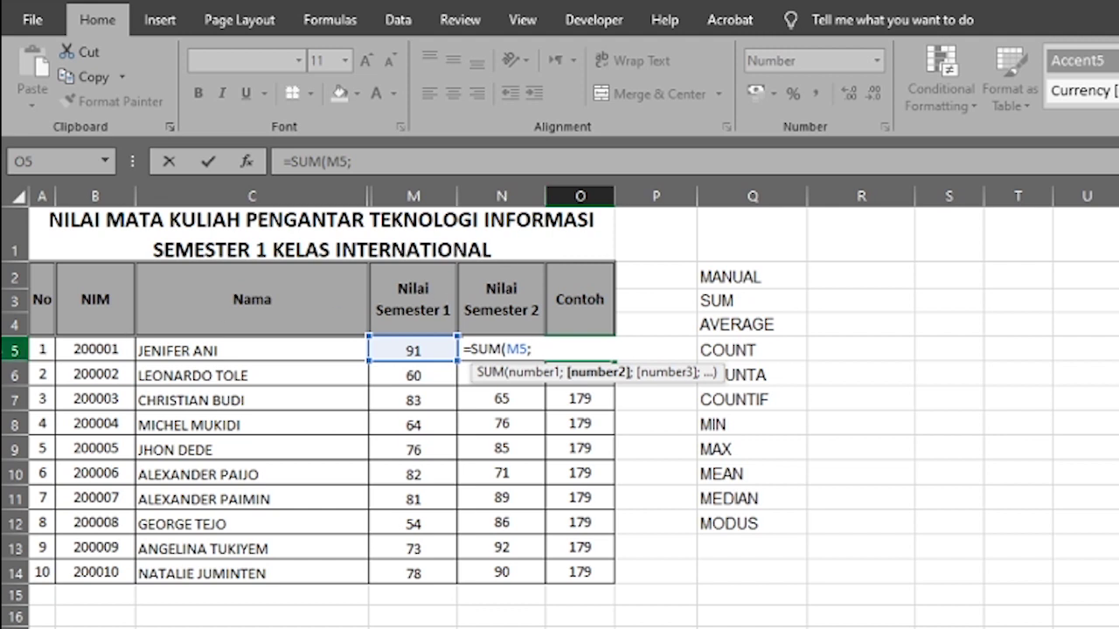
pyautogui.write('N')
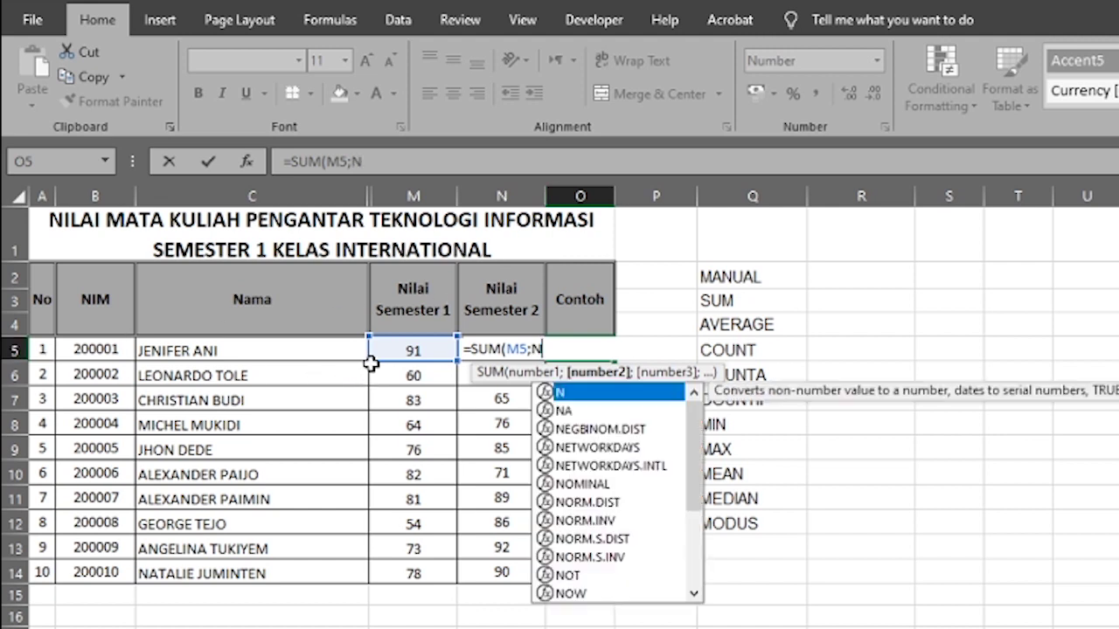
pyautogui.write('5')
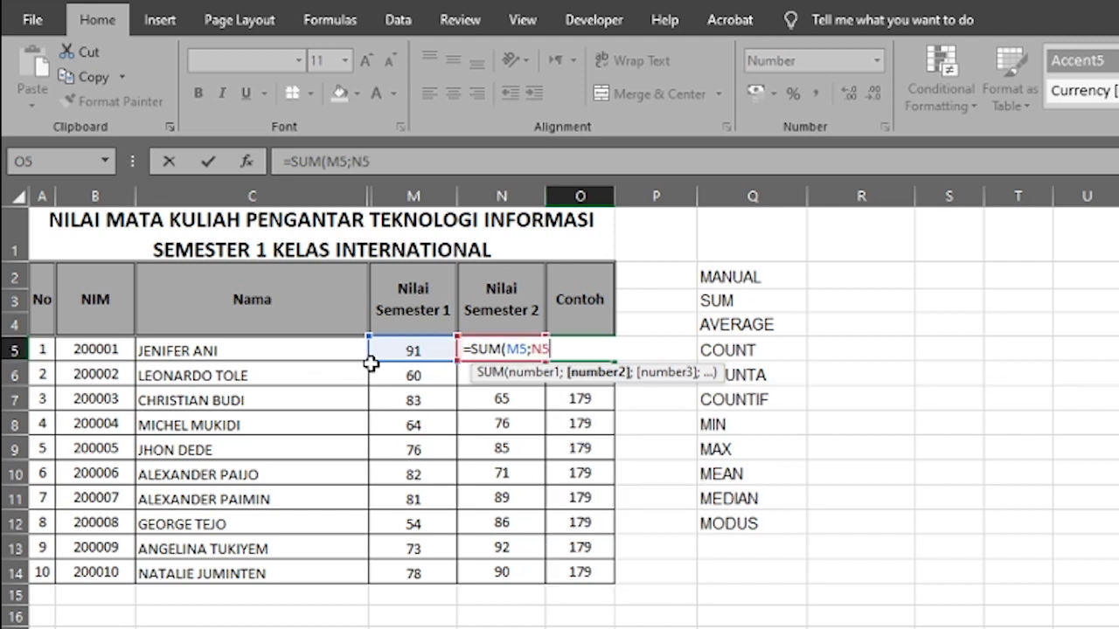
pyautogui.write(')')
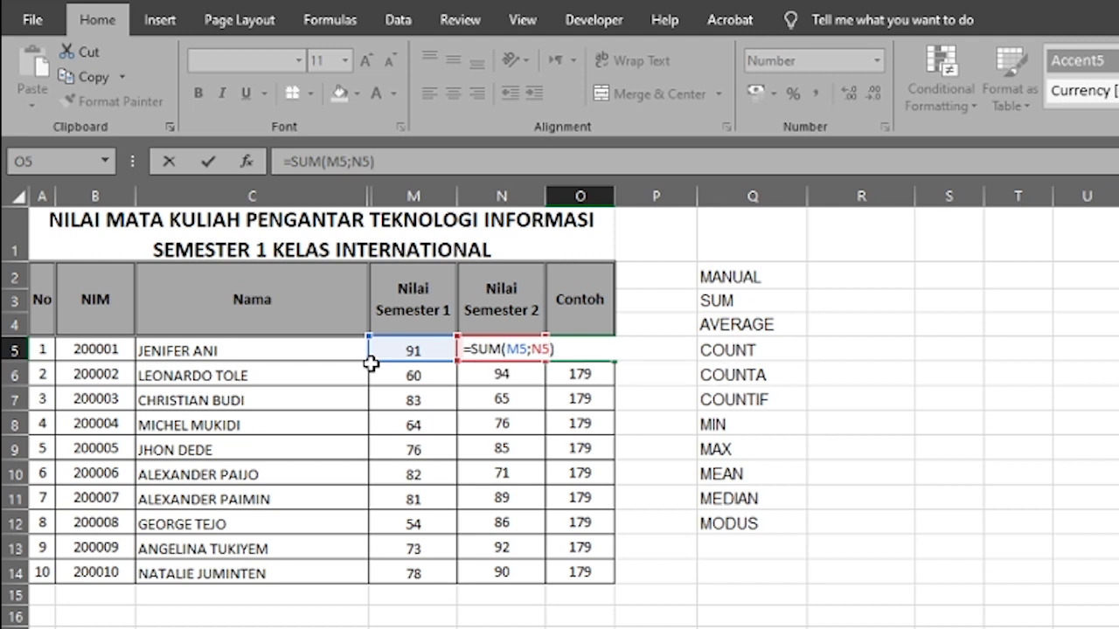
pyautogui.press('Return')
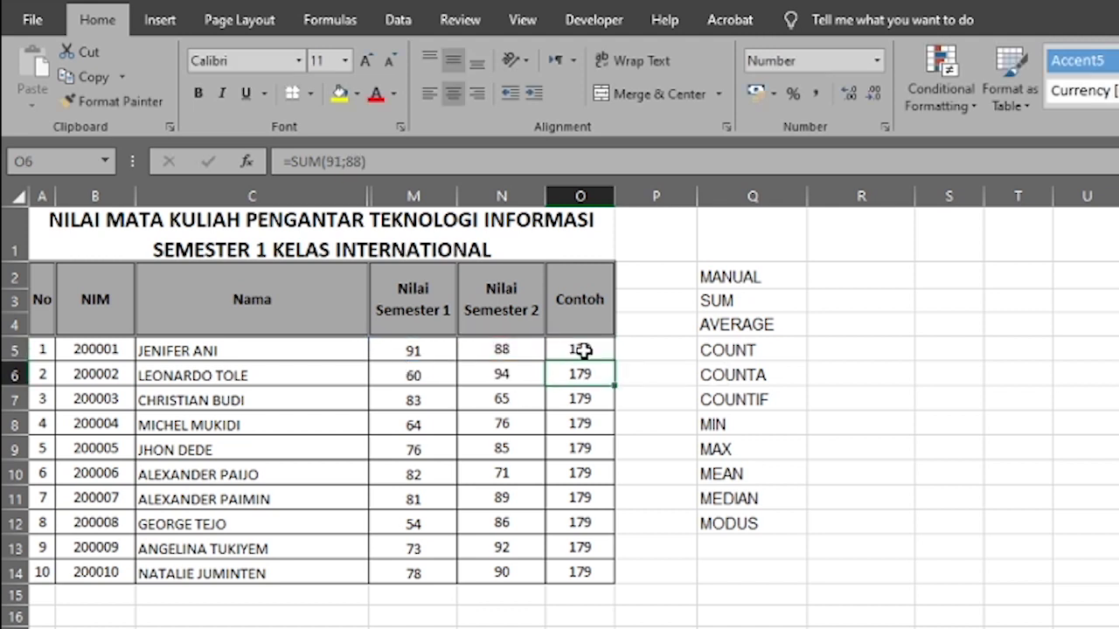
# - Clear the old results in O6:O14 and fill the cell-reference SUM formula from O5 down through O14
pyautogui.click(583, 350)
pyautogui.moveTo(581, 372); pyautogui.dragTo(609, 565)
pyautogui.press('Delete')
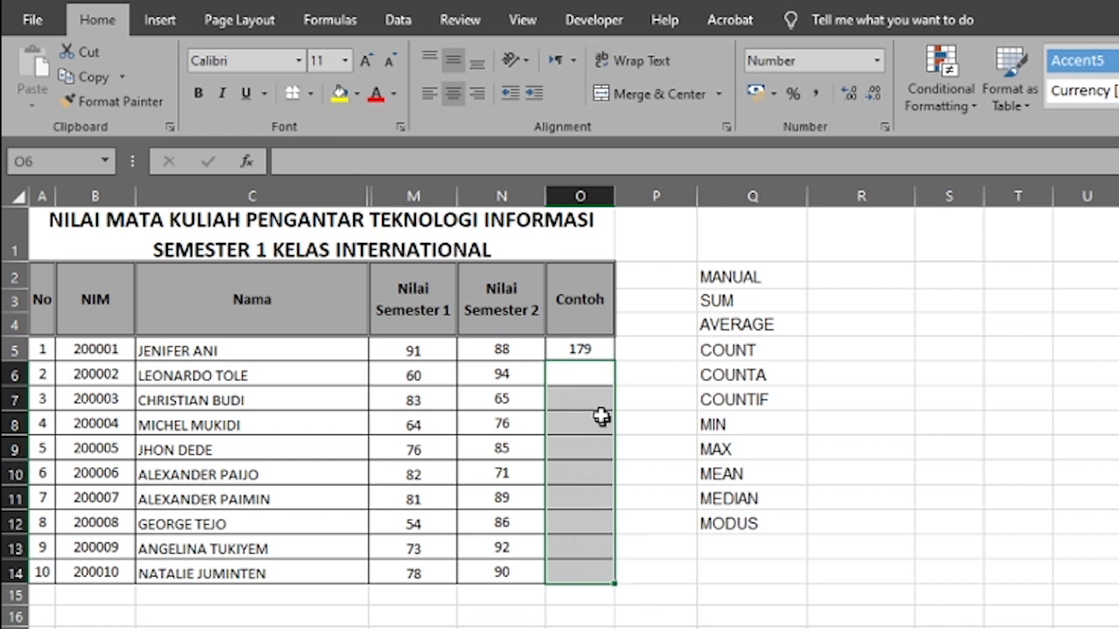
pyautogui.click(582, 349)
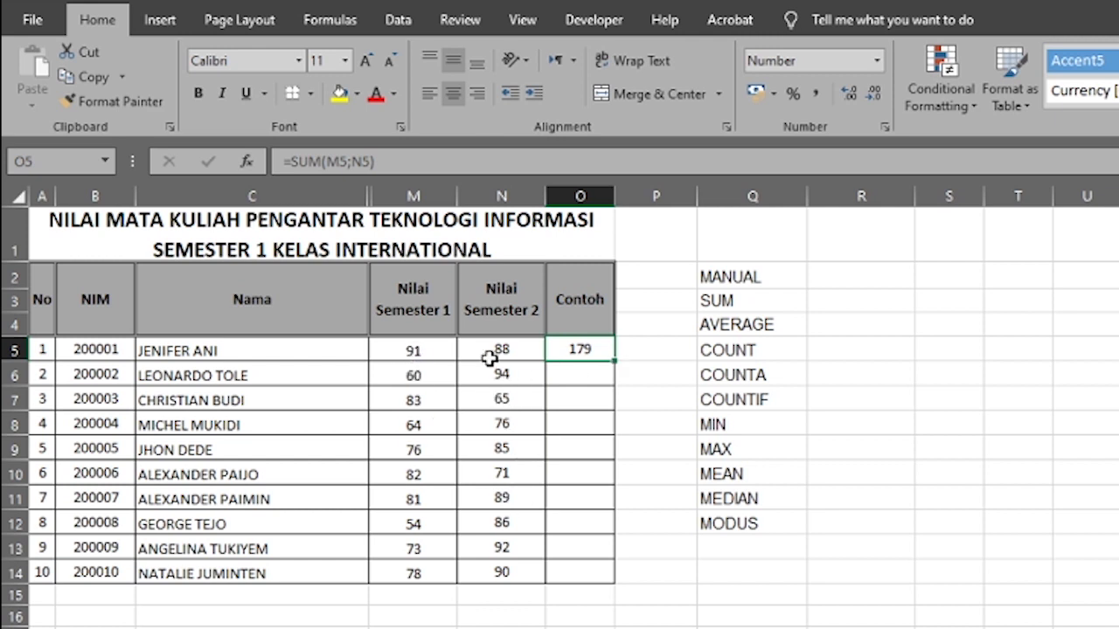
pyautogui.moveTo(614, 360); pyautogui.dragTo(633, 577)
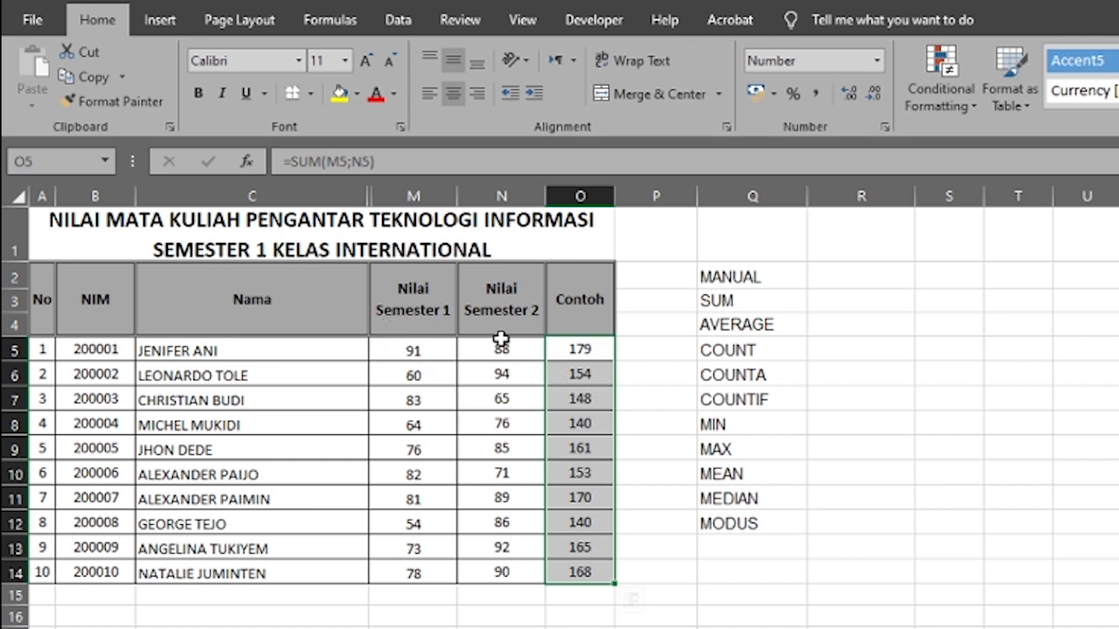
pyautogui.click(586, 349)
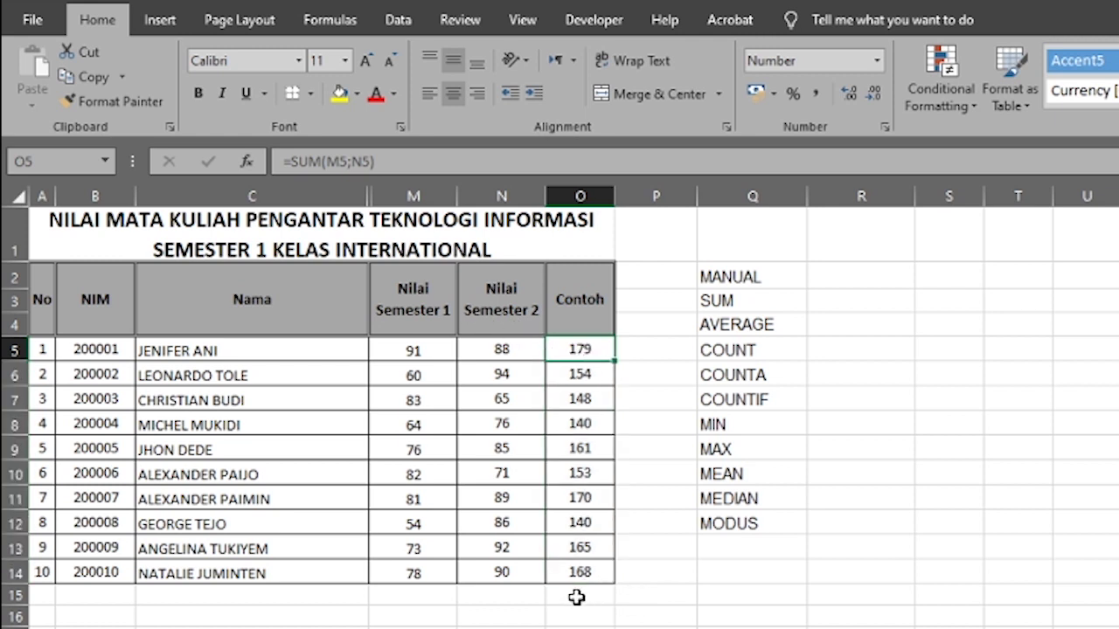
# - Enter an AVERAGE formula in O15 over the Contoh values so it reads =average(O5:O14)
pyautogui.click(577, 598)
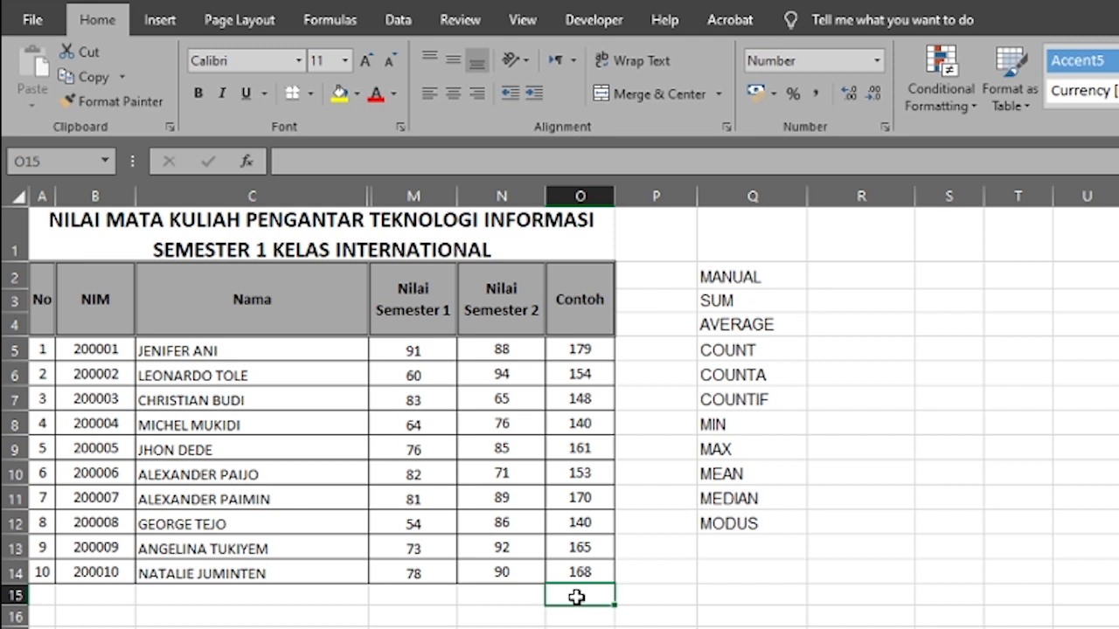
pyautogui.write('=')
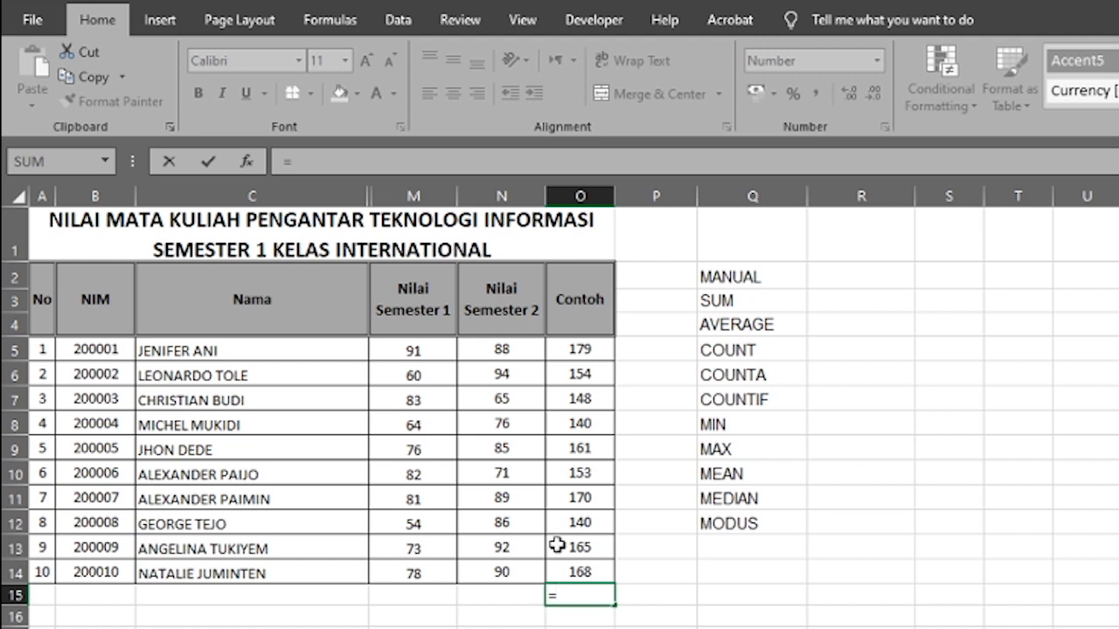
pyautogui.write('average')
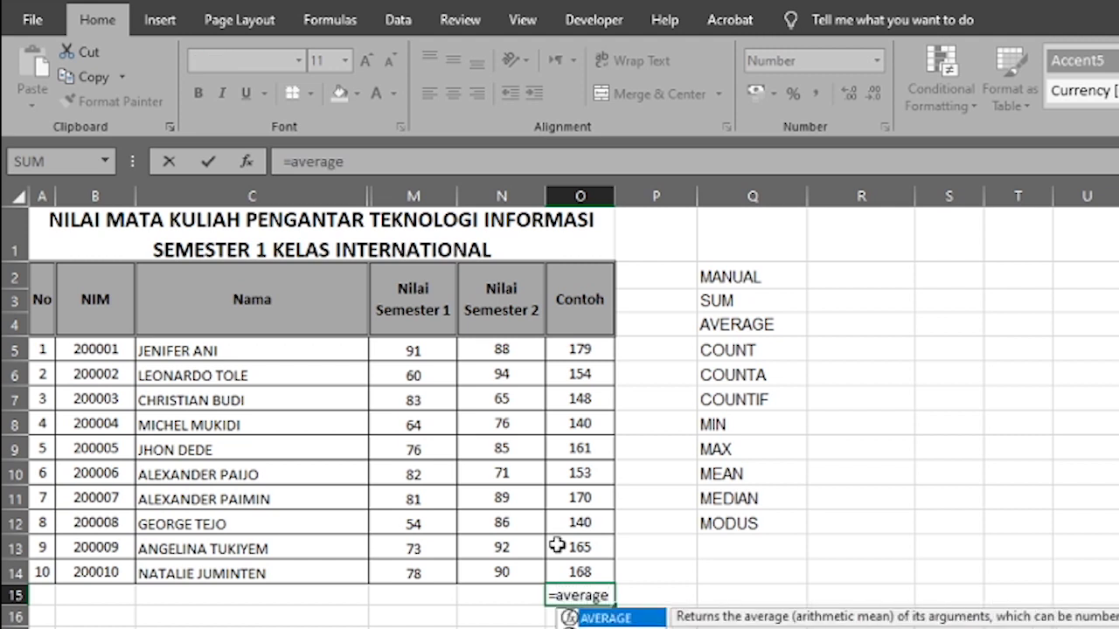
pyautogui.write('(')
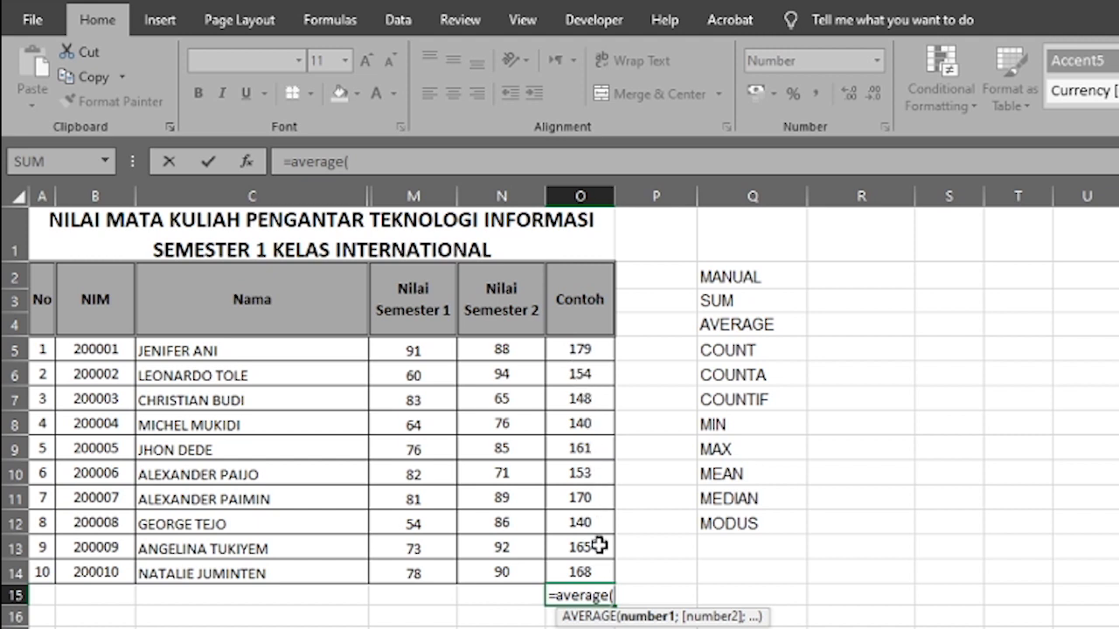
pyautogui.click(585, 349)
pyautogui.moveTo(586, 349); pyautogui.dragTo(592, 568)
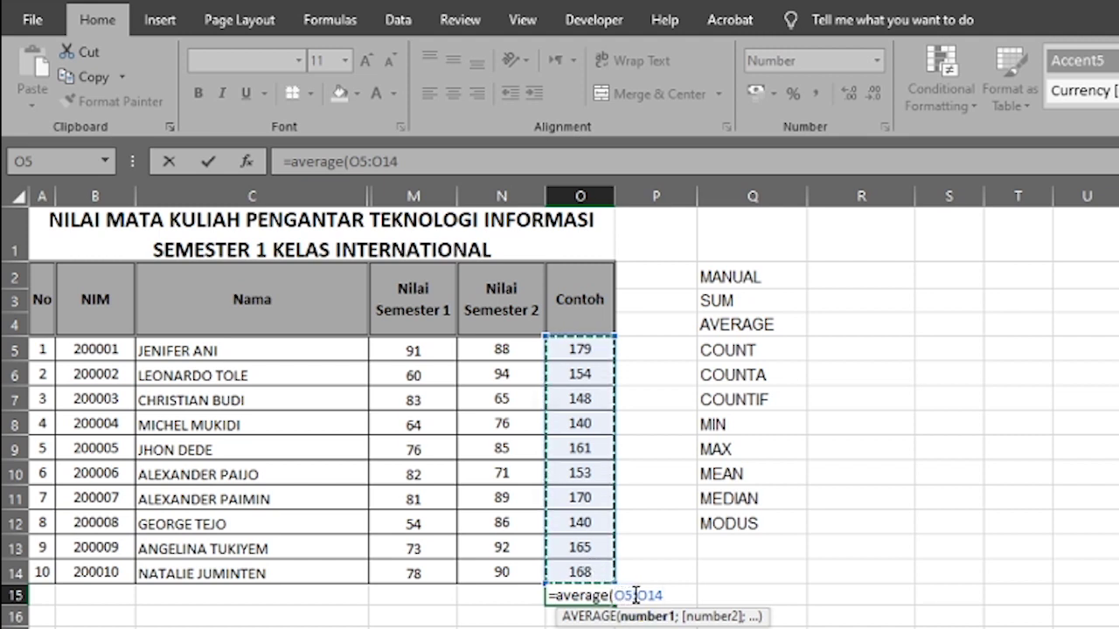
pyautogui.write(')')
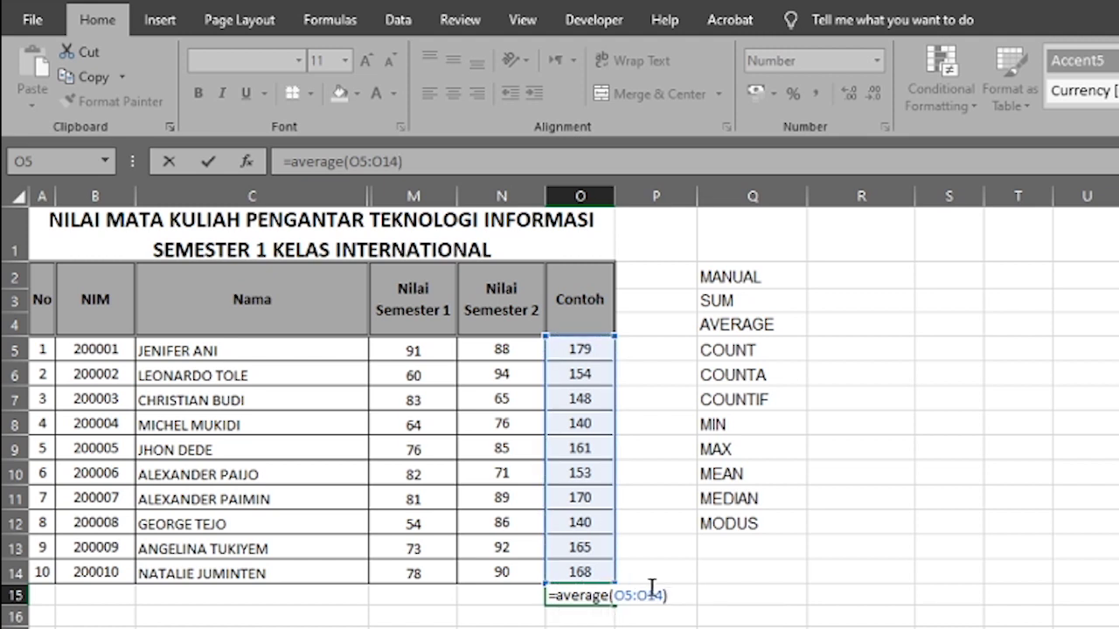
pyautogui.press('Return')
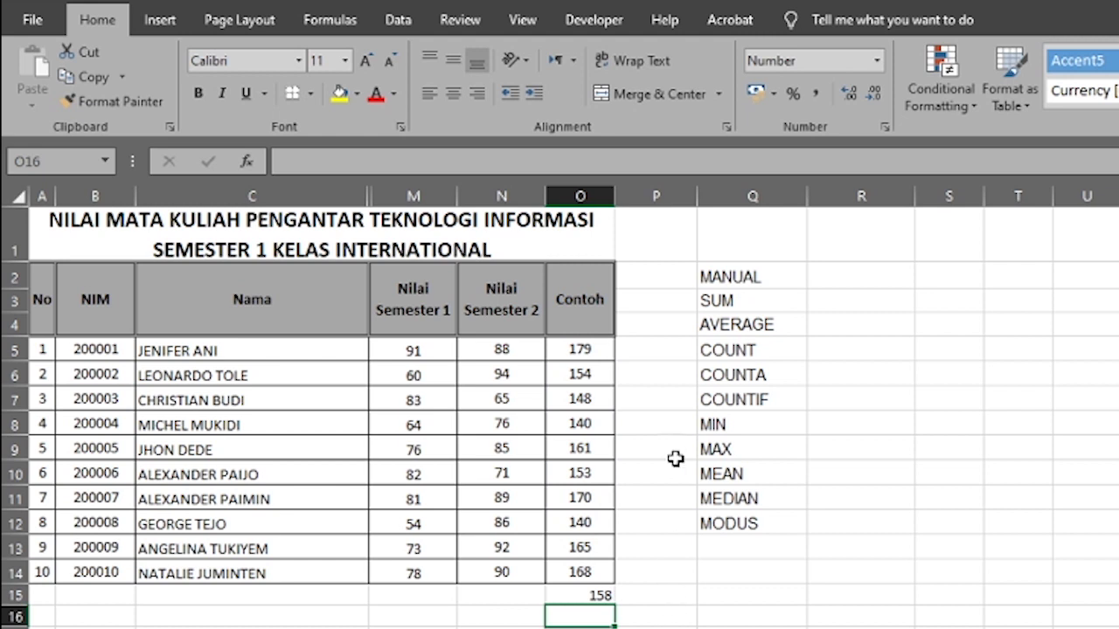
# - Inspect the AVERAGE formula in O15 and clear that cell
pyautogui.click(591, 592)
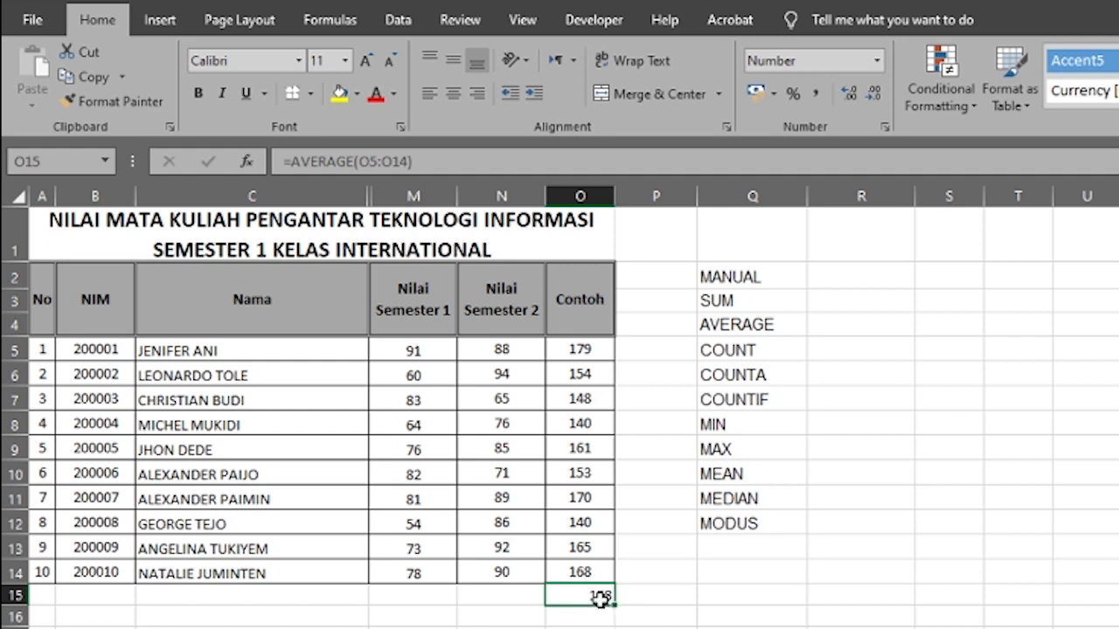
pyautogui.click(674, 594)
pyautogui.click(594, 579)
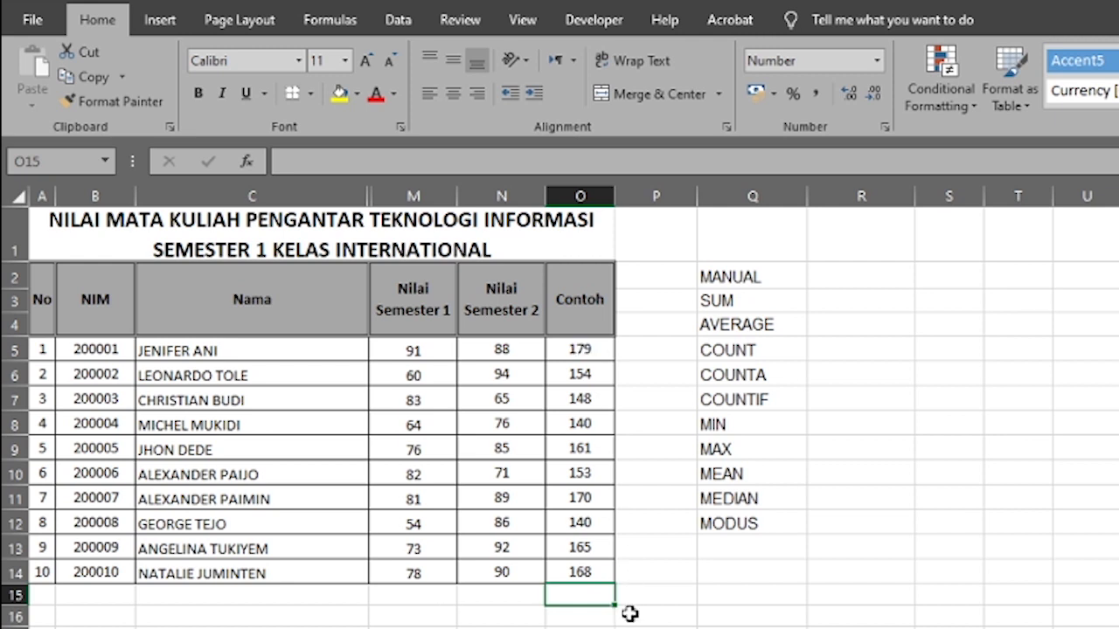
# - Examine the Contoh column results in O5:O14, going through the individual cells from O5 down to O10
pyautogui.click(583, 573)
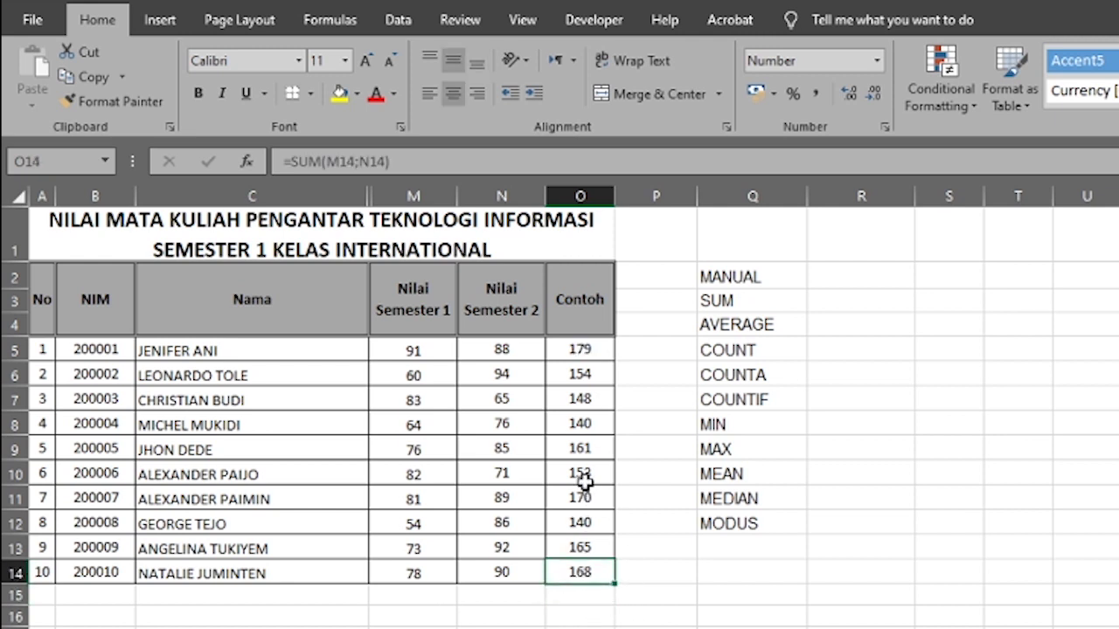
pyautogui.moveTo(587, 350); pyautogui.dragTo(609, 574)
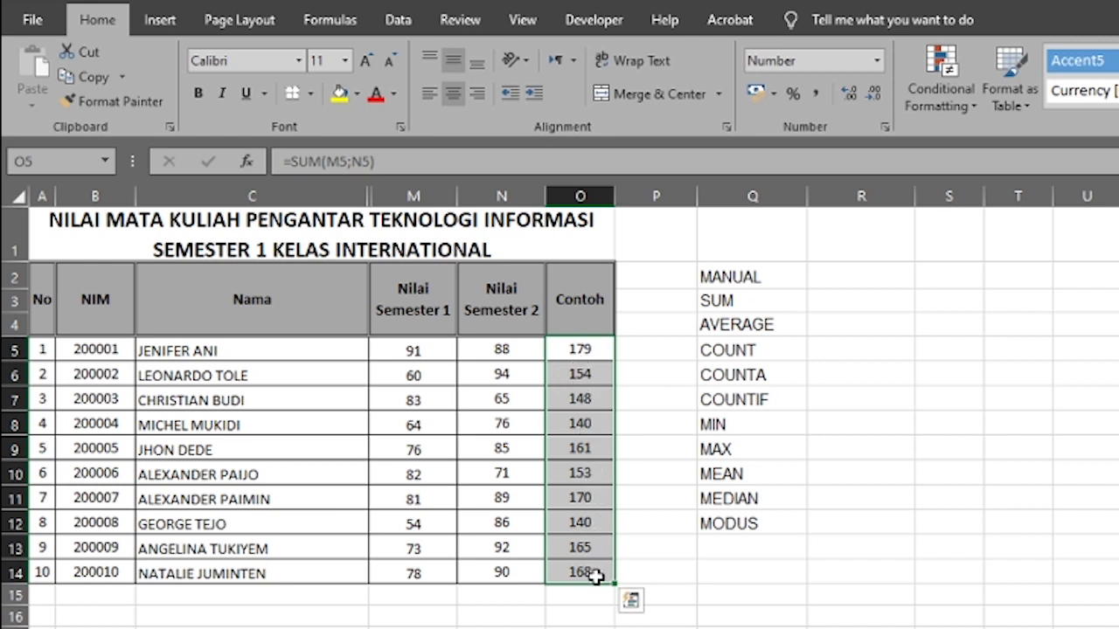
pyautogui.click(596, 403)
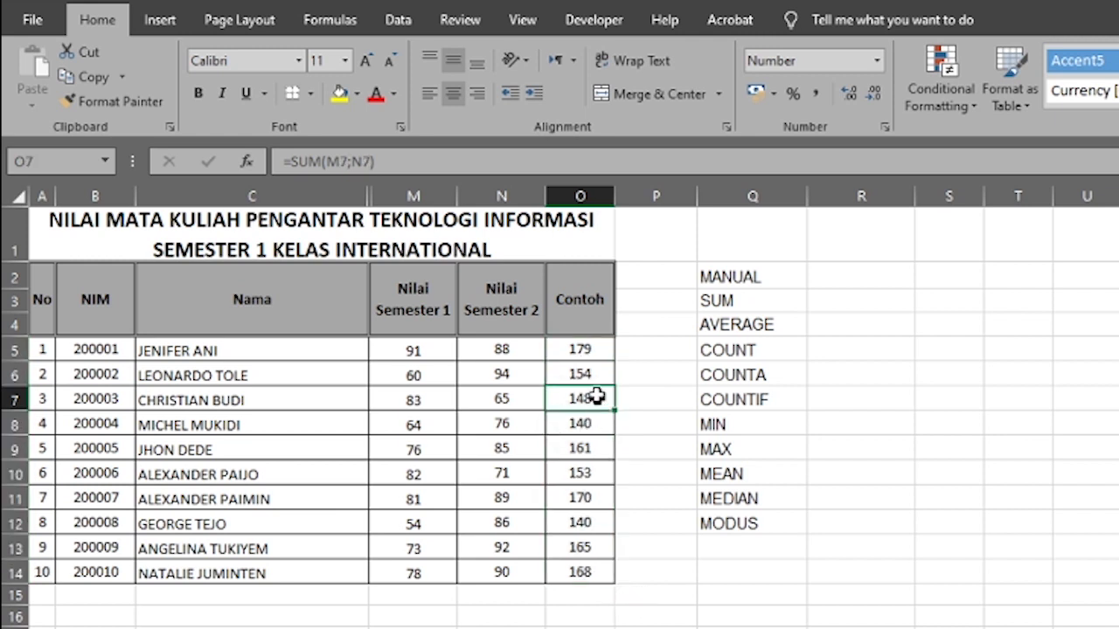
pyautogui.click(601, 352)
pyautogui.click(604, 372)
pyautogui.click(602, 402)
pyautogui.click(598, 425)
pyautogui.click(595, 449)
pyautogui.click(595, 477)
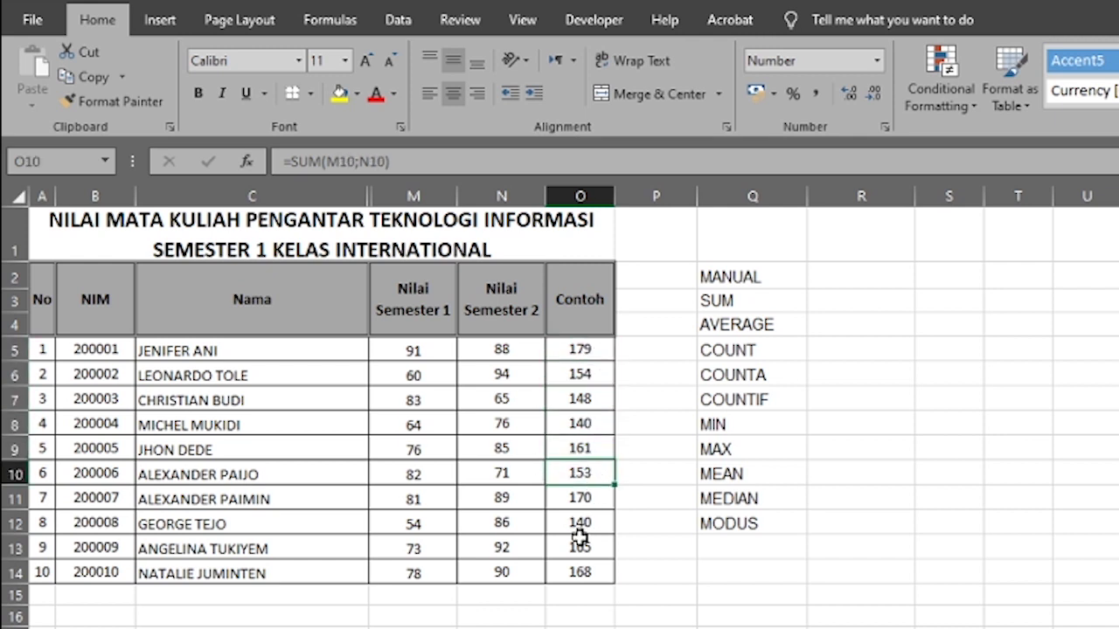
# - Enter a COUNT formula in O15 over the Contoh values, =count(O5:O14), and inspect it
pyautogui.click(572, 599)
pyautogui.write('=')
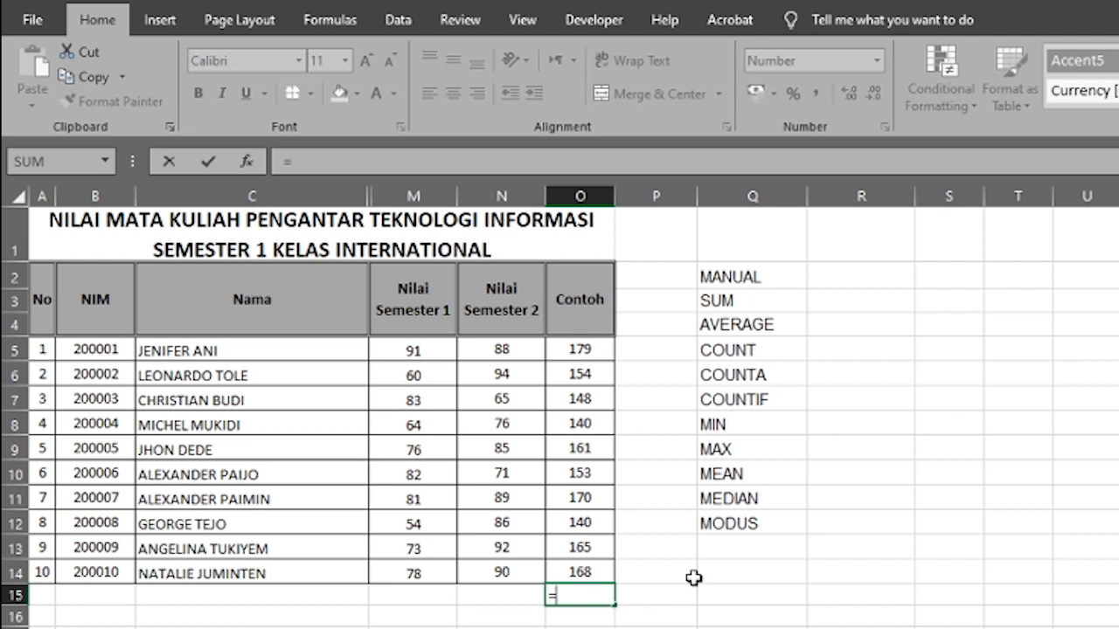
pyautogui.write('count')
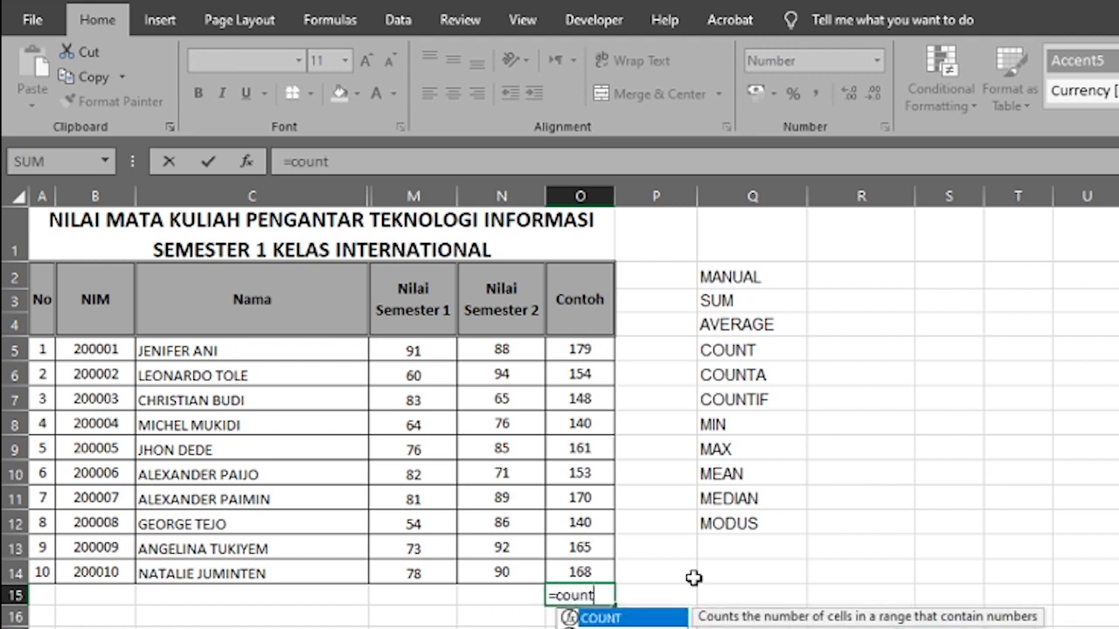
pyautogui.write('(')
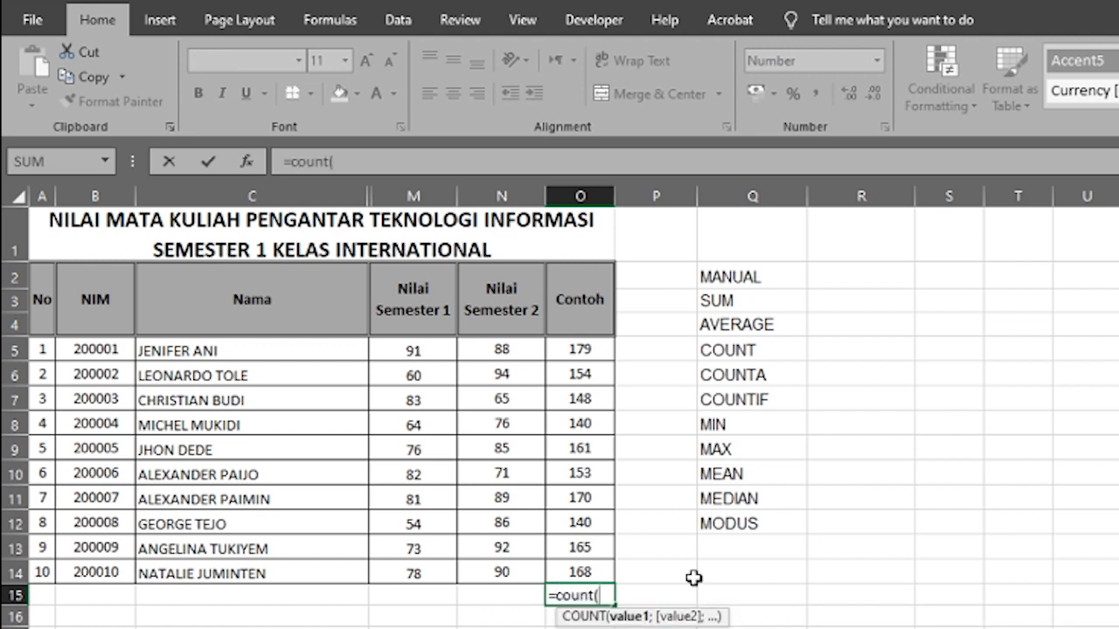
pyautogui.moveTo(583, 349); pyautogui.dragTo(584, 572)
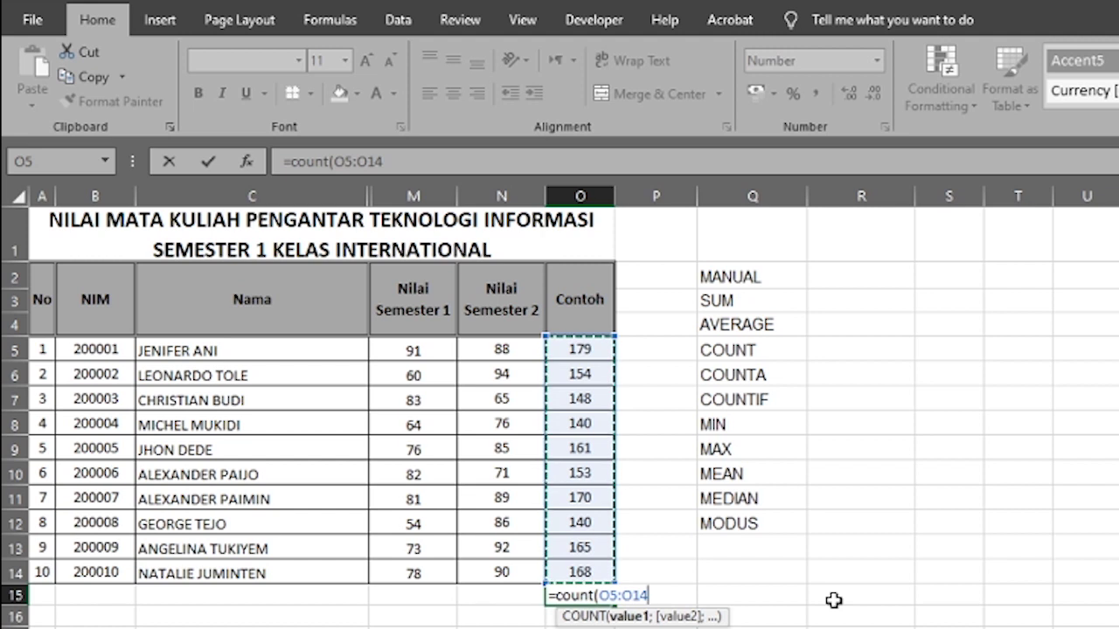
pyautogui.write(')')
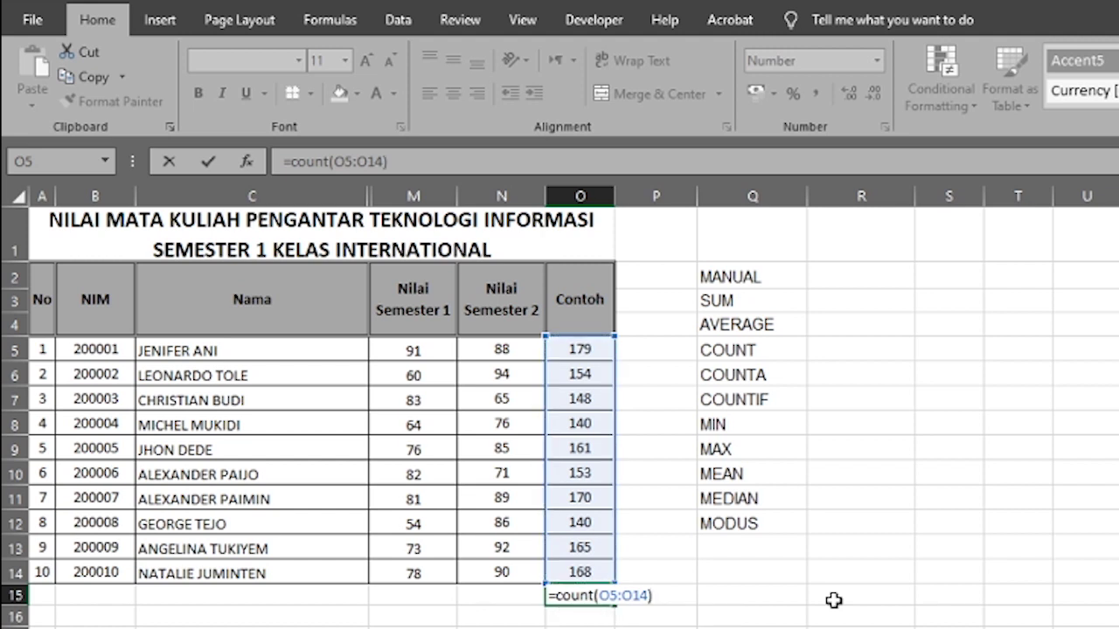
pyautogui.press('Return')
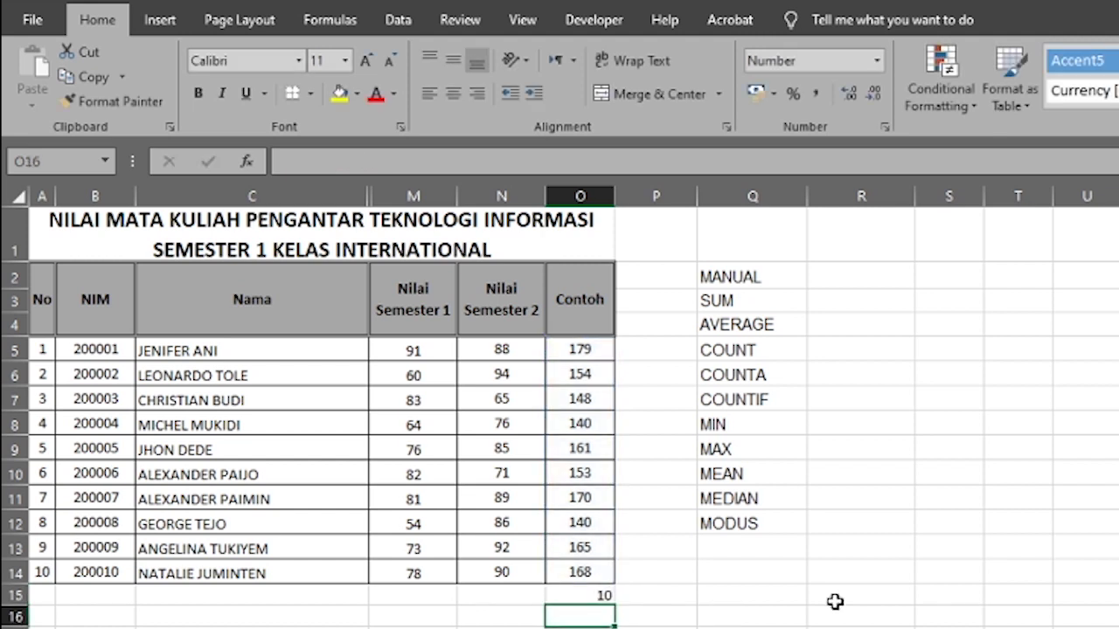
pyautogui.click(602, 596)
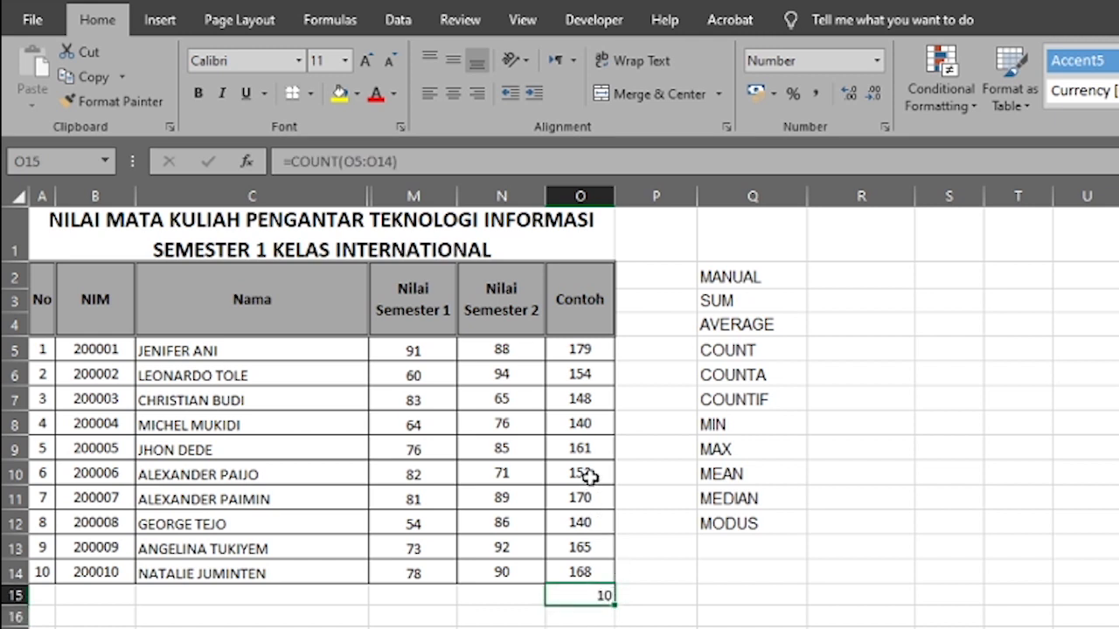
# - Clear the Contoh values in O10, O7, O9 and O12 to test how the COUNT formula in O15 responds
pyautogui.click(588, 474)
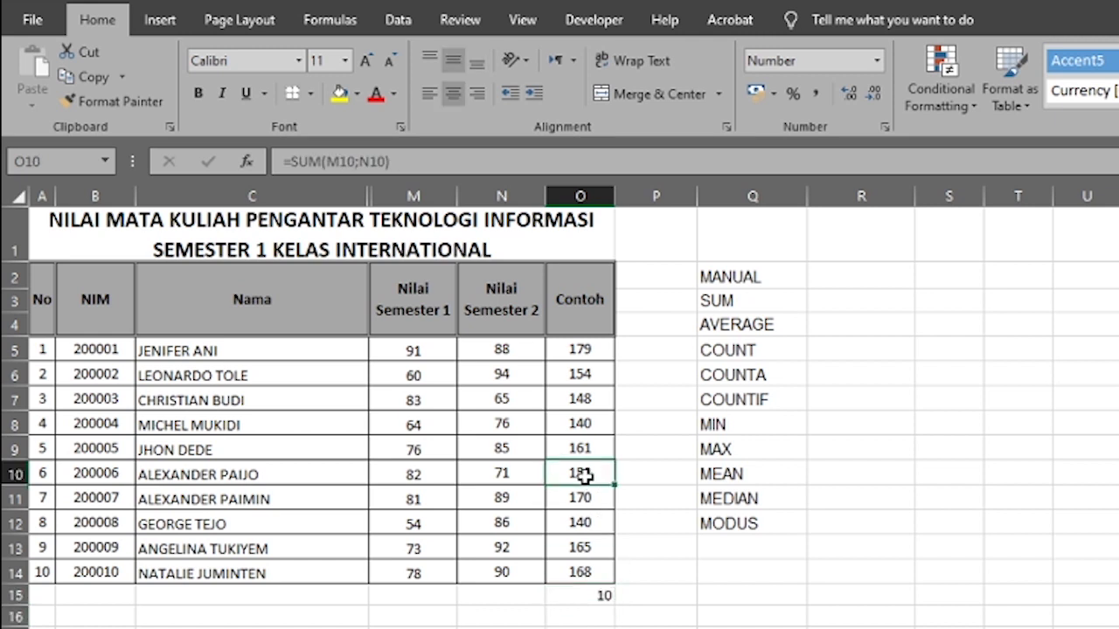
pyautogui.press('Delete')
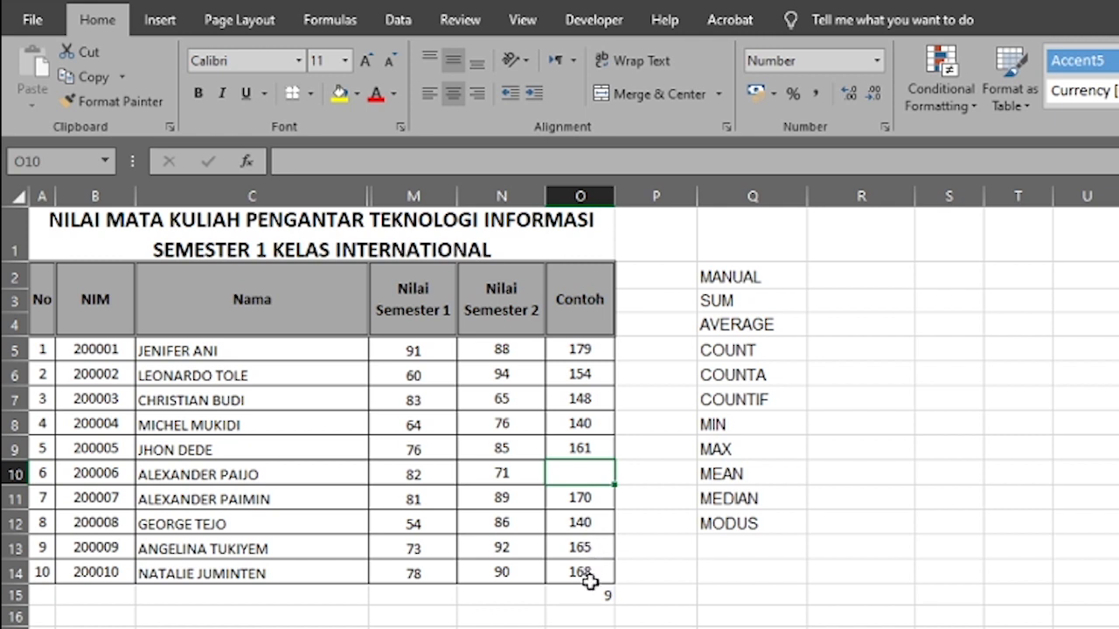
pyautogui.click(584, 403)
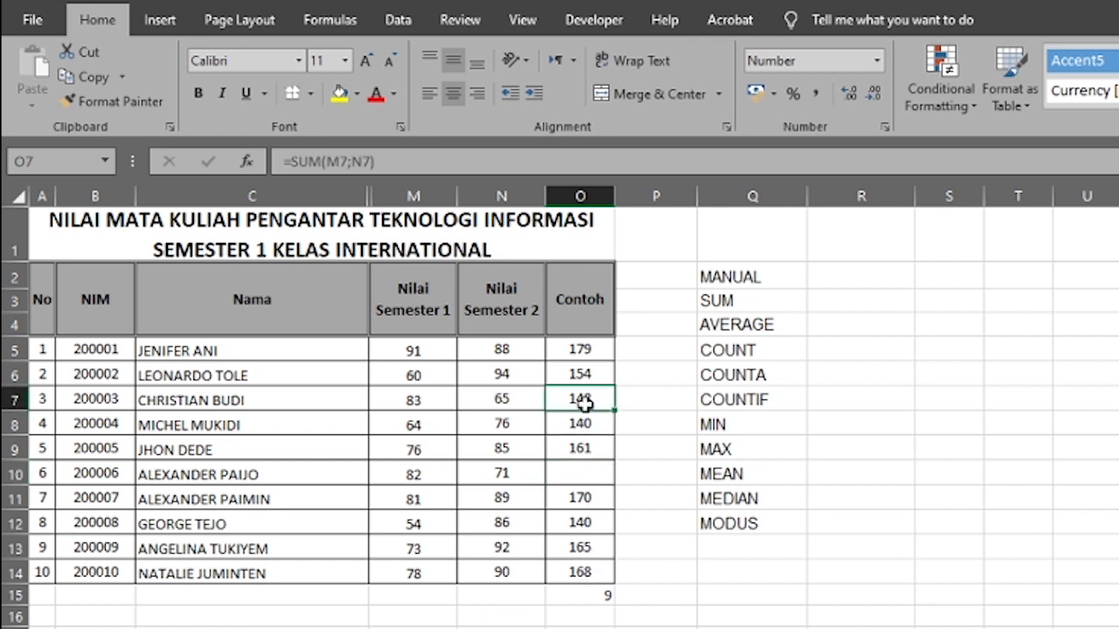
pyautogui.press('Delete')
pyautogui.press('Down')
pyautogui.press('Down')
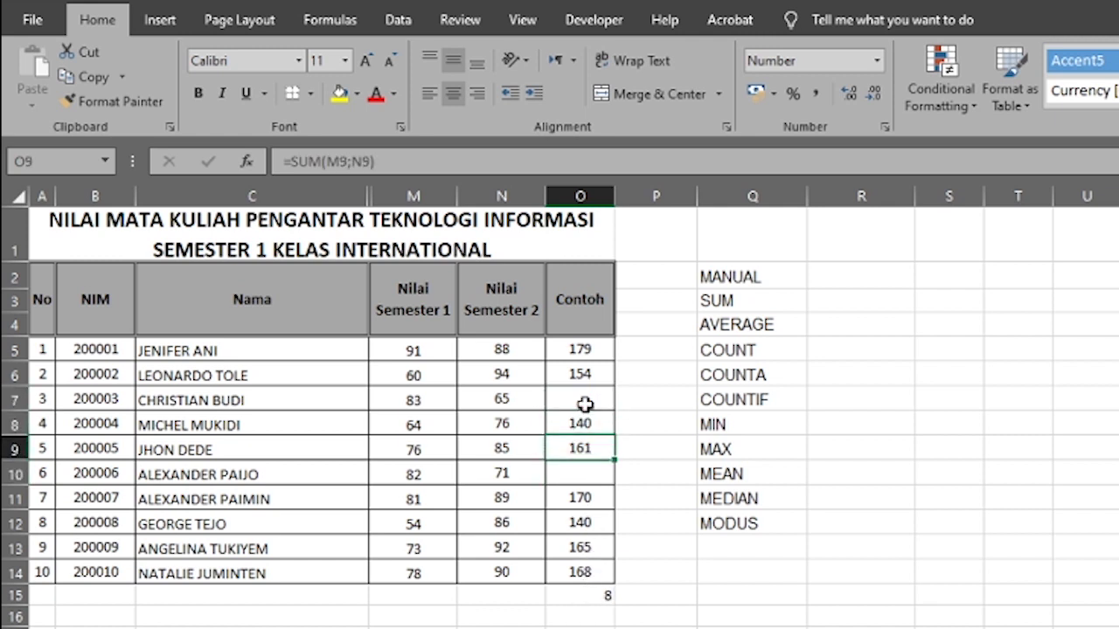
pyautogui.press('Delete')
pyautogui.press('Down')
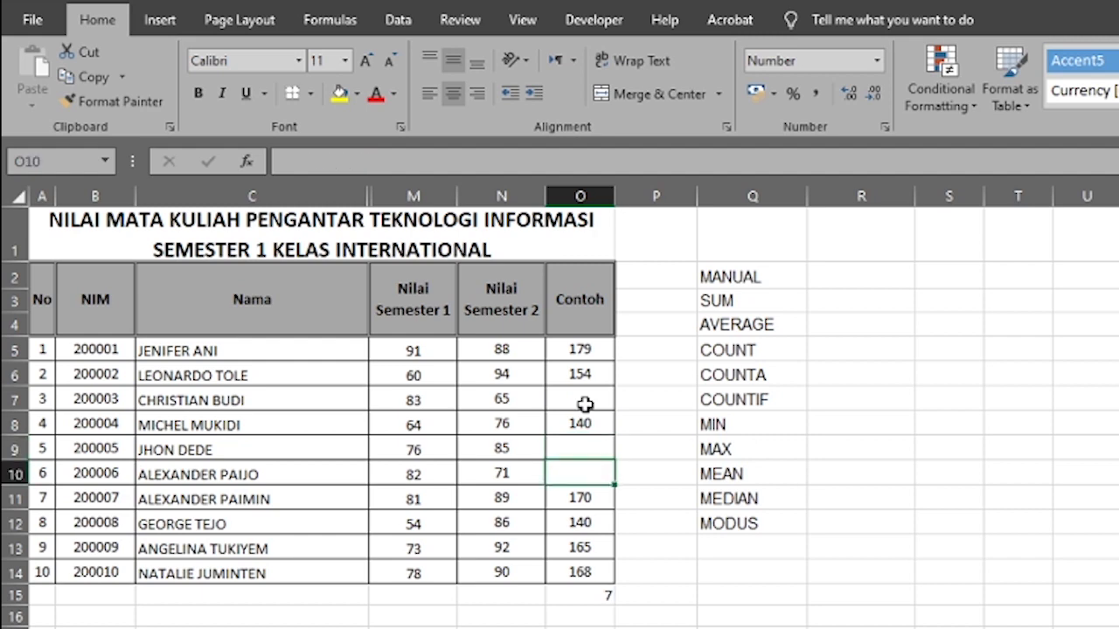
pyautogui.press('Down')
pyautogui.press('Down')
pyautogui.press('Delete')
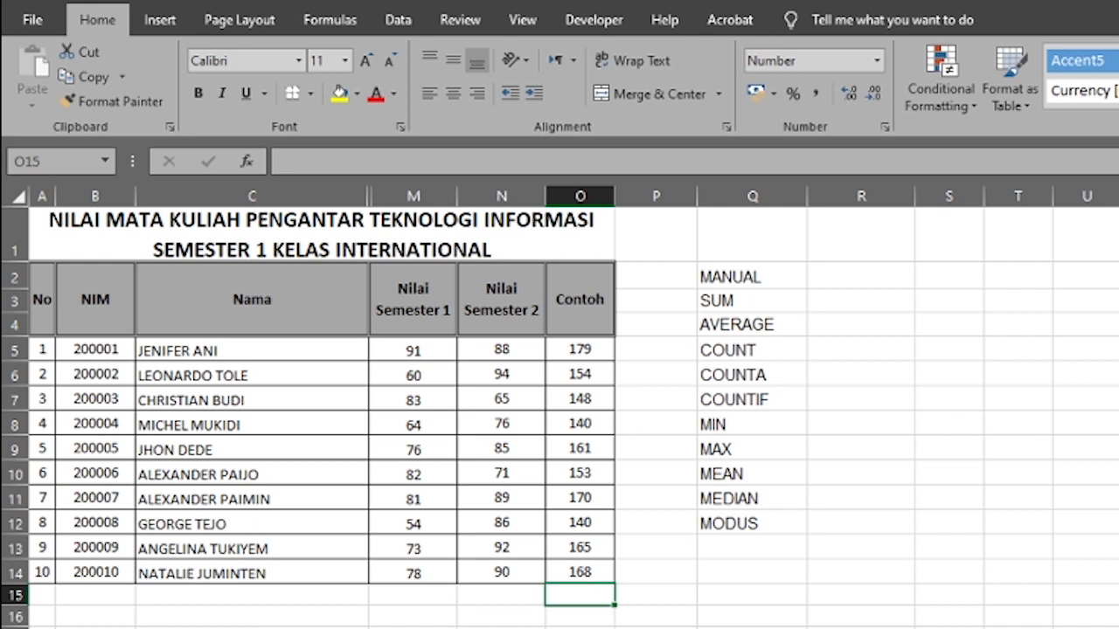
# - Enter a COUNTA formula in C15 over the Nama entries, =counta(C5:C14), and inspect it
pyautogui.click(160, 350)
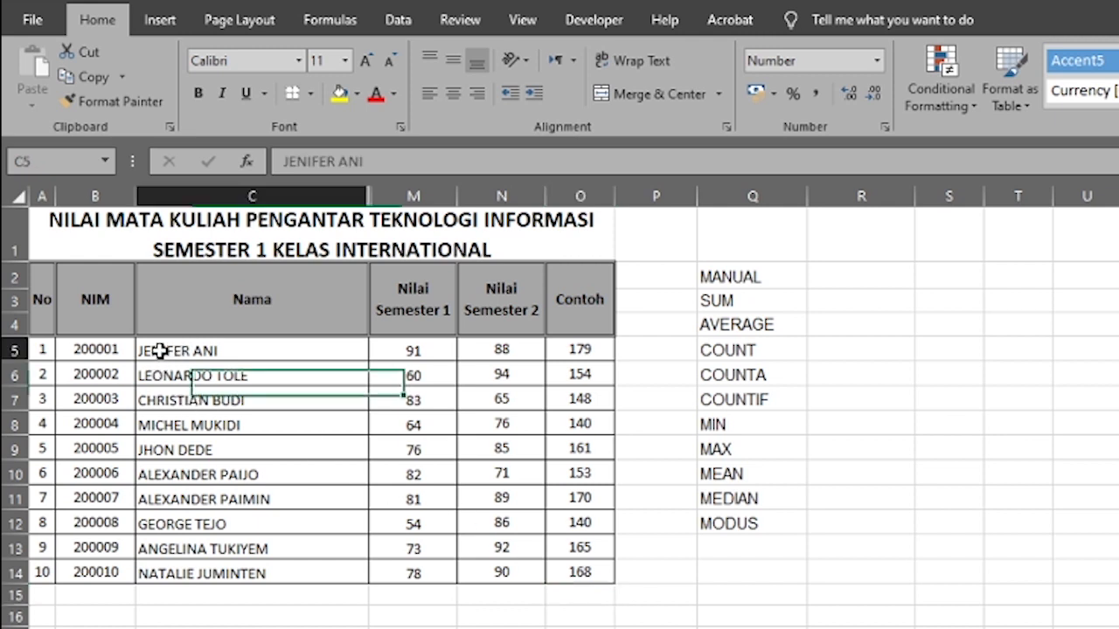
pyautogui.moveTo(160, 350); pyautogui.dragTo(208, 570)
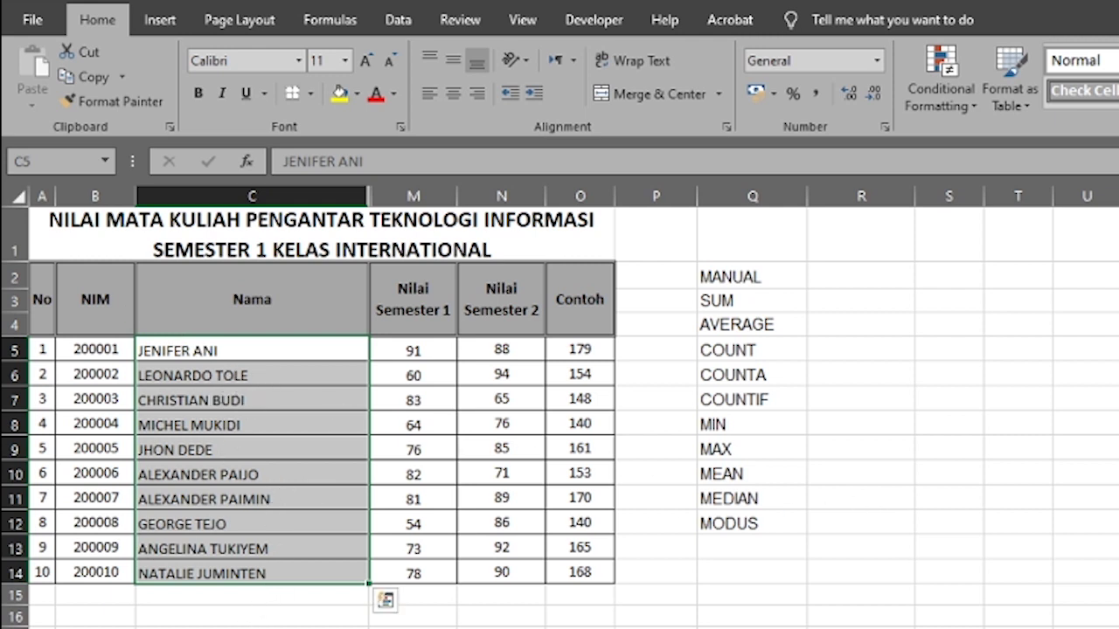
pyautogui.click(220, 598)
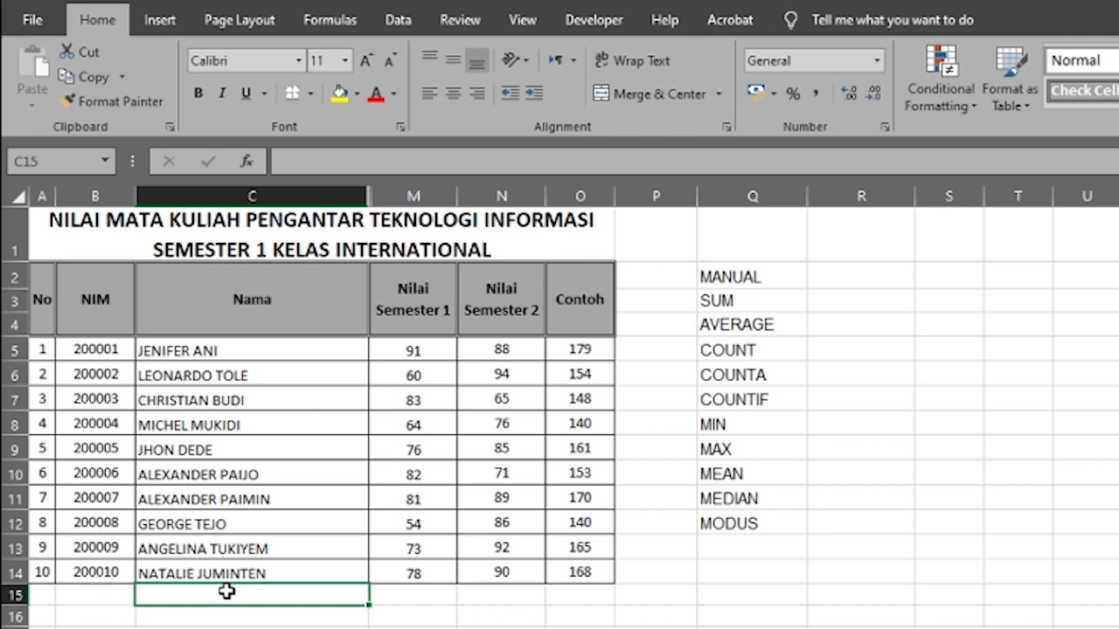
pyautogui.write('=')
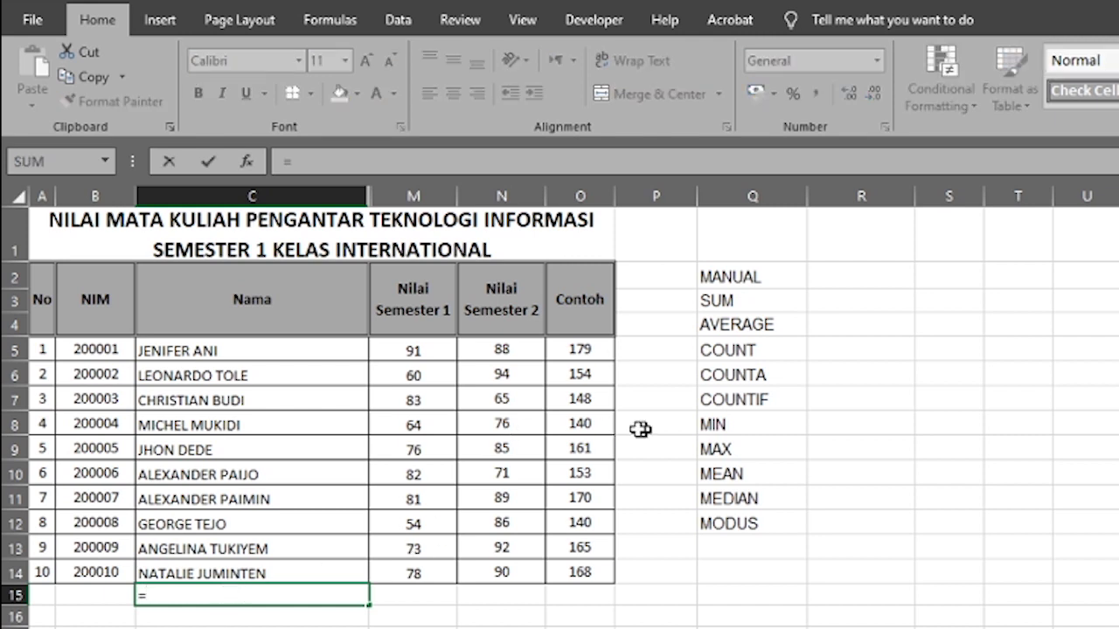
pyautogui.write('counta')
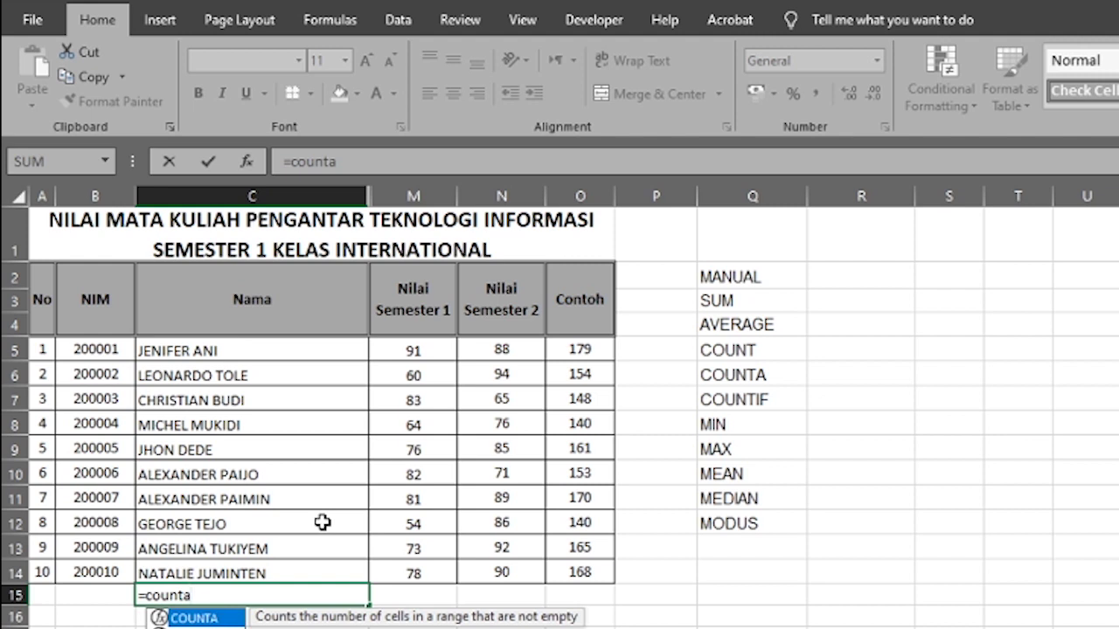
pyautogui.write('(')
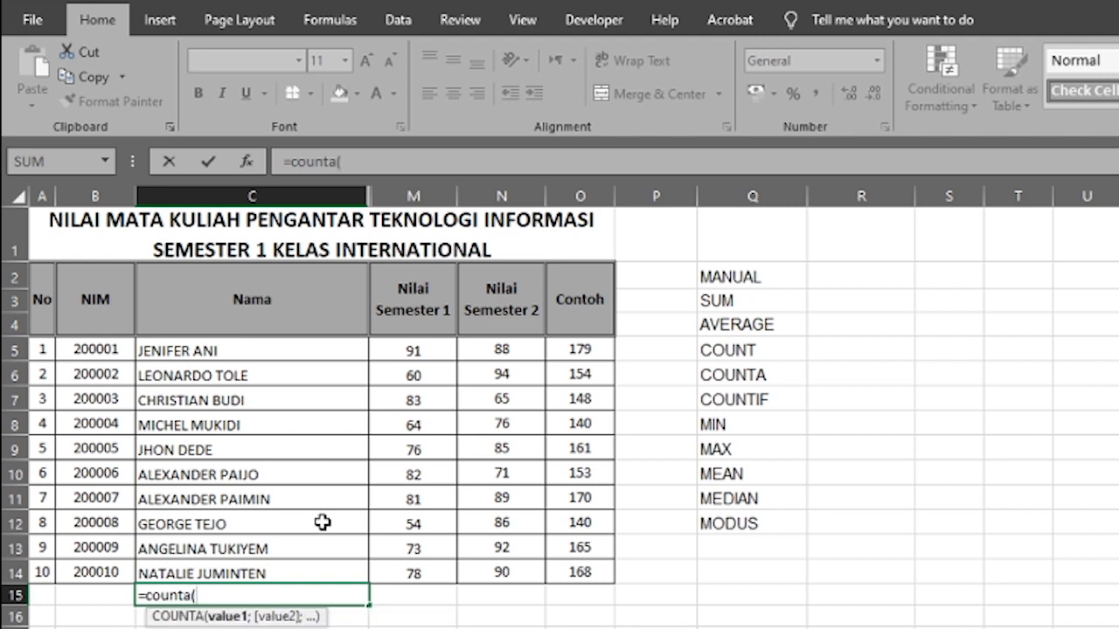
pyautogui.moveTo(202, 354); pyautogui.dragTo(249, 570)
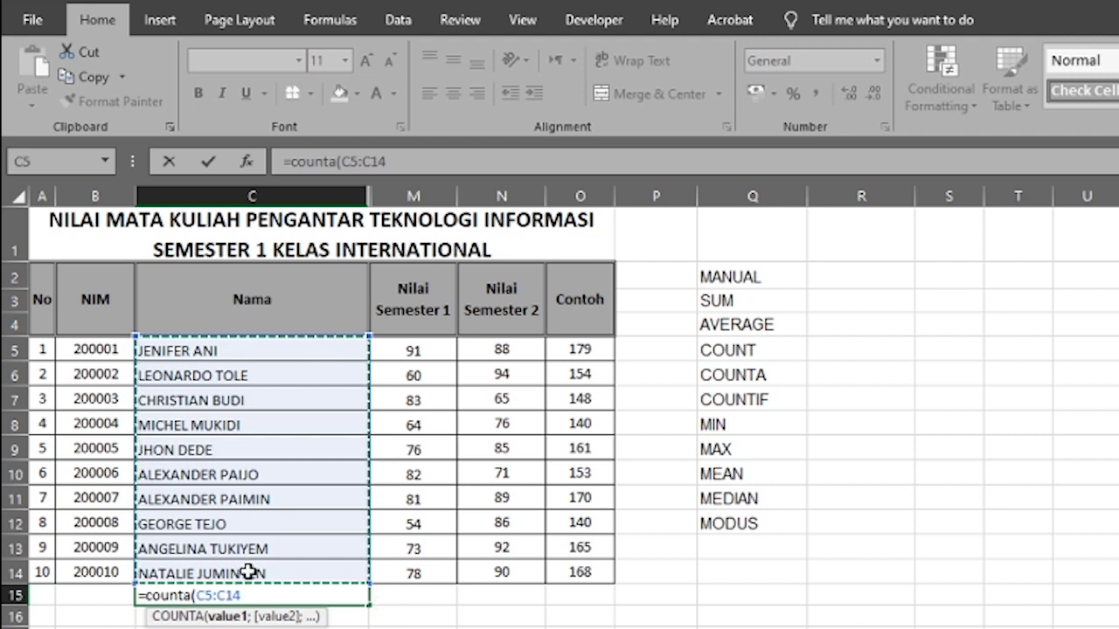
pyautogui.write(')')
pyautogui.press('Return')
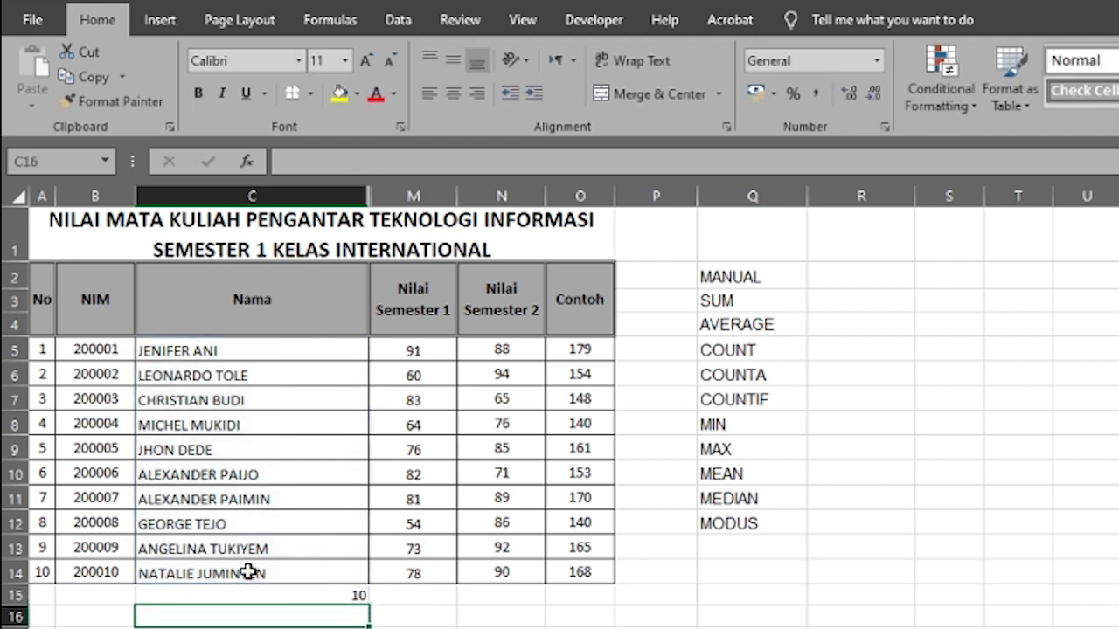
pyautogui.click(271, 595)
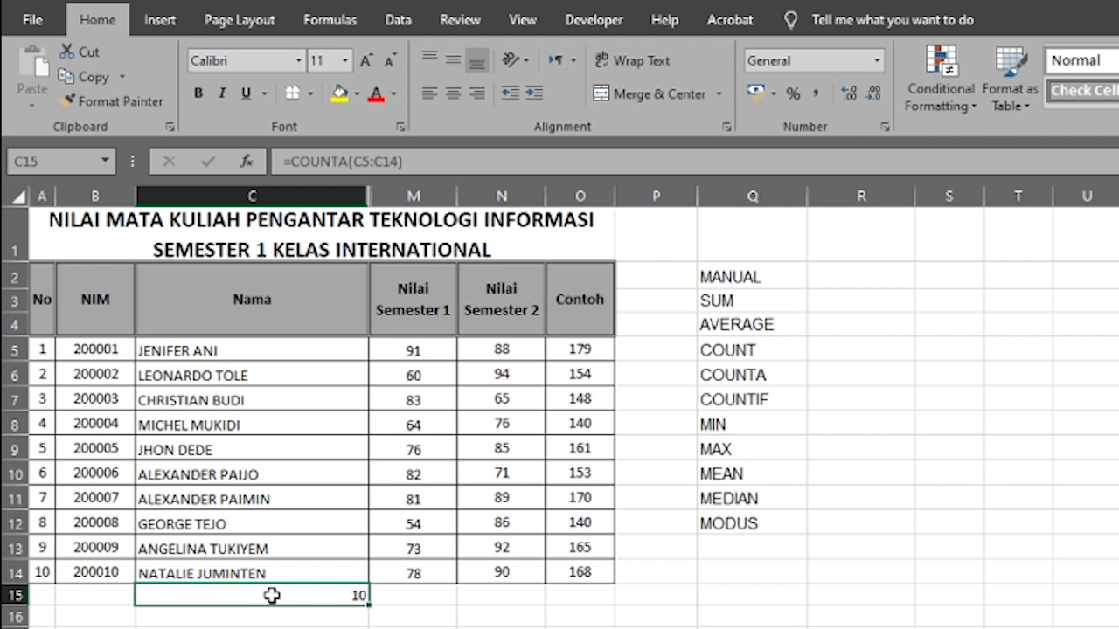
# - Clear the names in C9 and C11 to test the COUNTA formula in C15, and undo both deletions
pyautogui.click(216, 451)
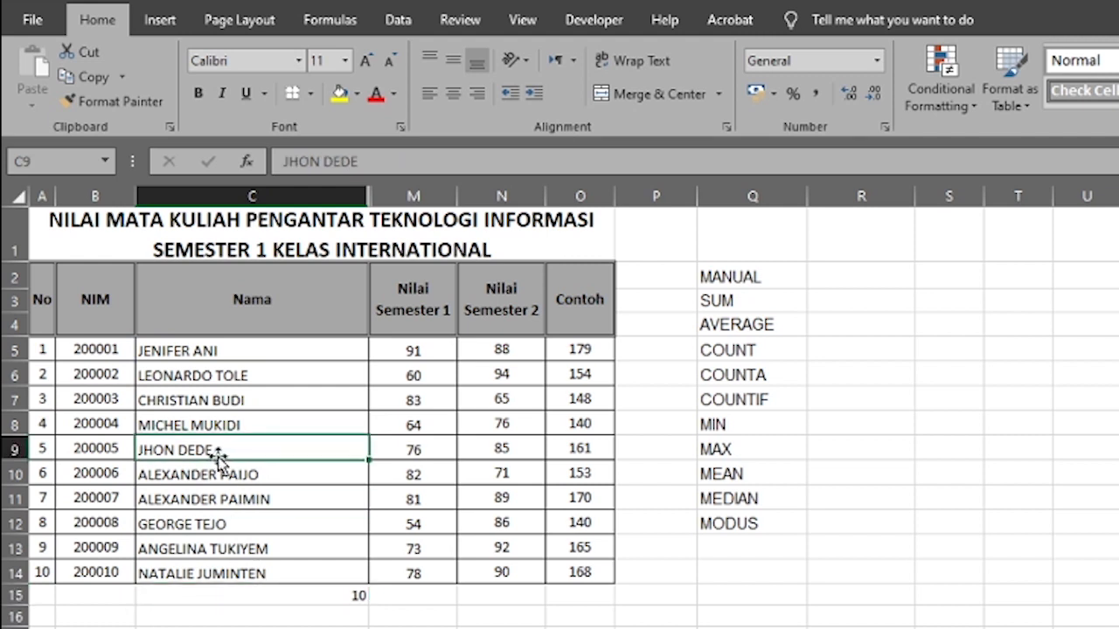
pyautogui.press('Delete')
pyautogui.click(212, 494)
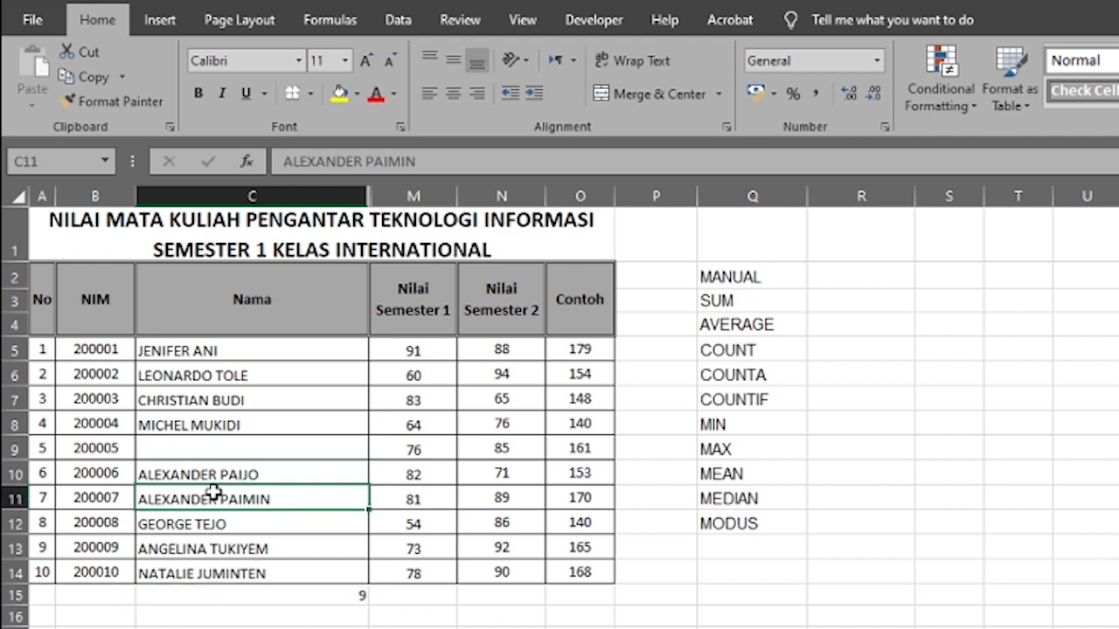
pyautogui.press('Delete')
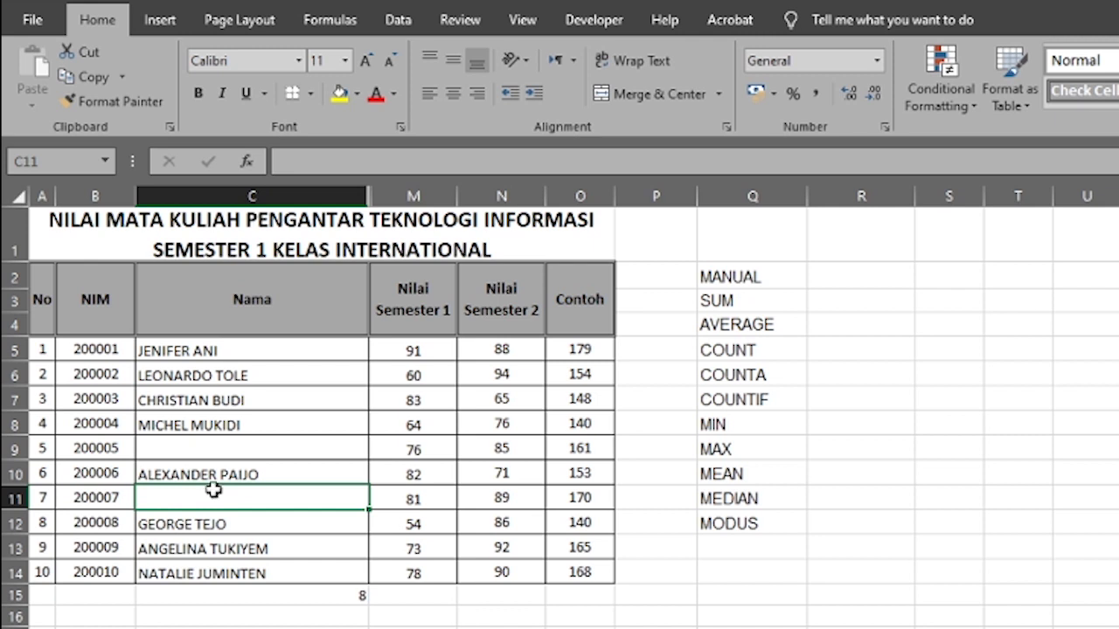
pyautogui.hotkey('ctrl', 'z')
pyautogui.hotkey('ctrl', 'z')
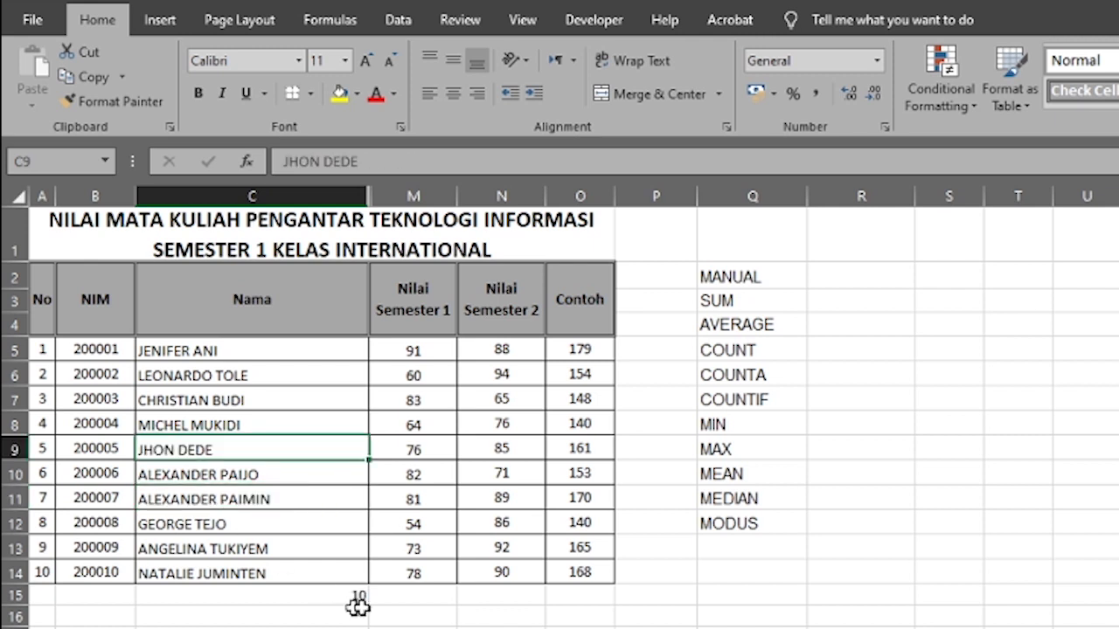
# - Replace the COUNTA range in C15 with the Nilai Semester 1 scores, =COUNTA(M5:M14)
pyautogui.click(326, 592)
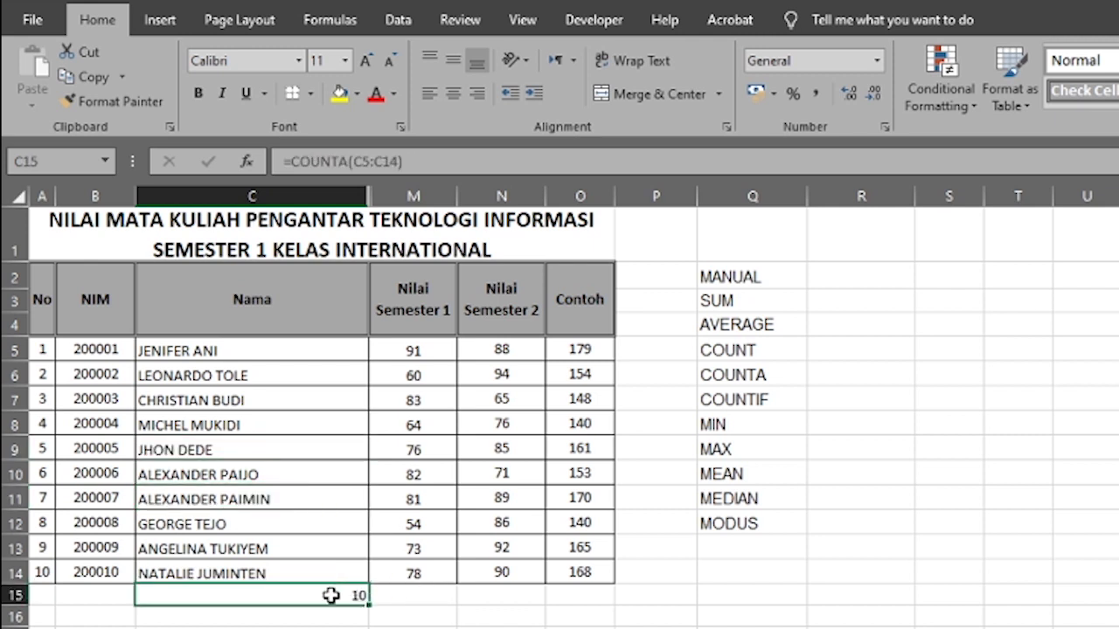
pyautogui.doubleClick(332, 595)
pyautogui.moveTo(207, 595); pyautogui.dragTo(254, 595)
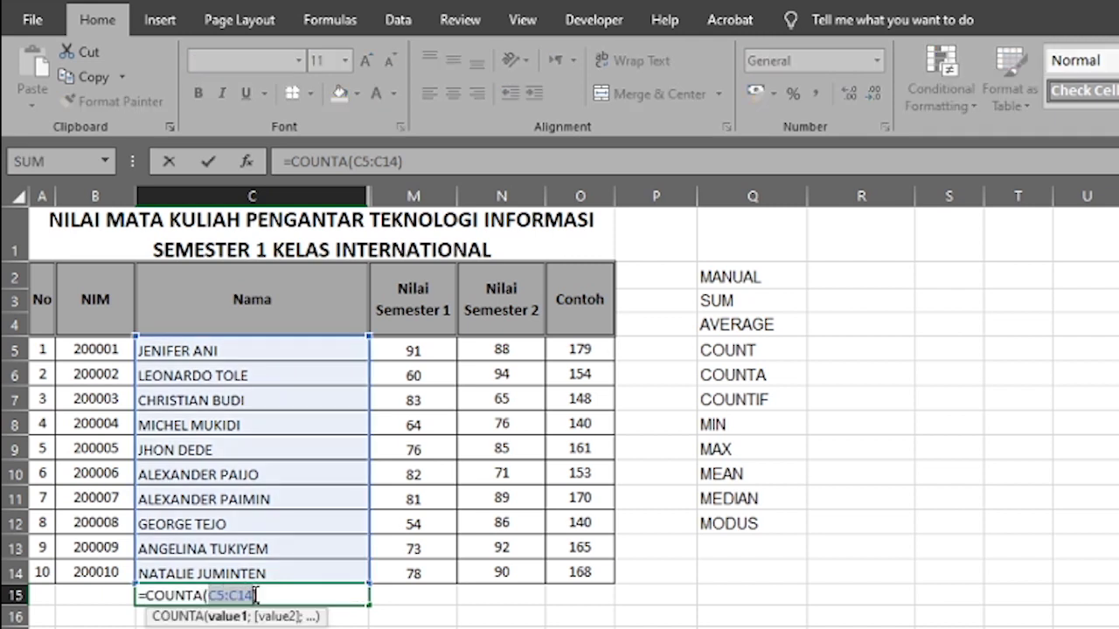
pyautogui.press('BackSpace')
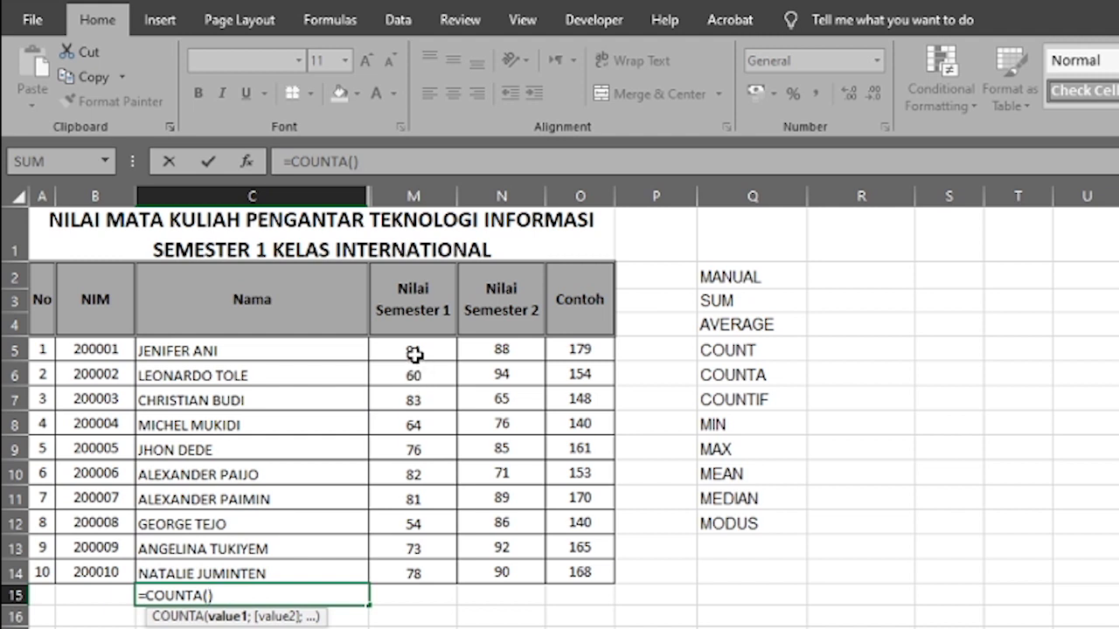
pyautogui.moveTo(415, 355); pyautogui.dragTo(419, 572)
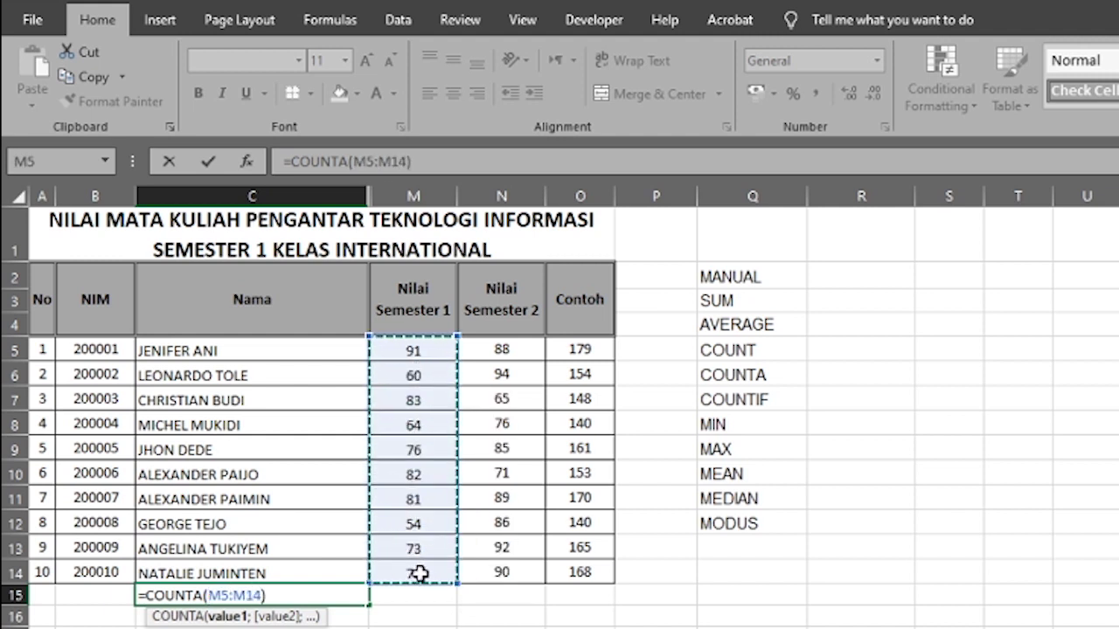
pyautogui.press('Return')
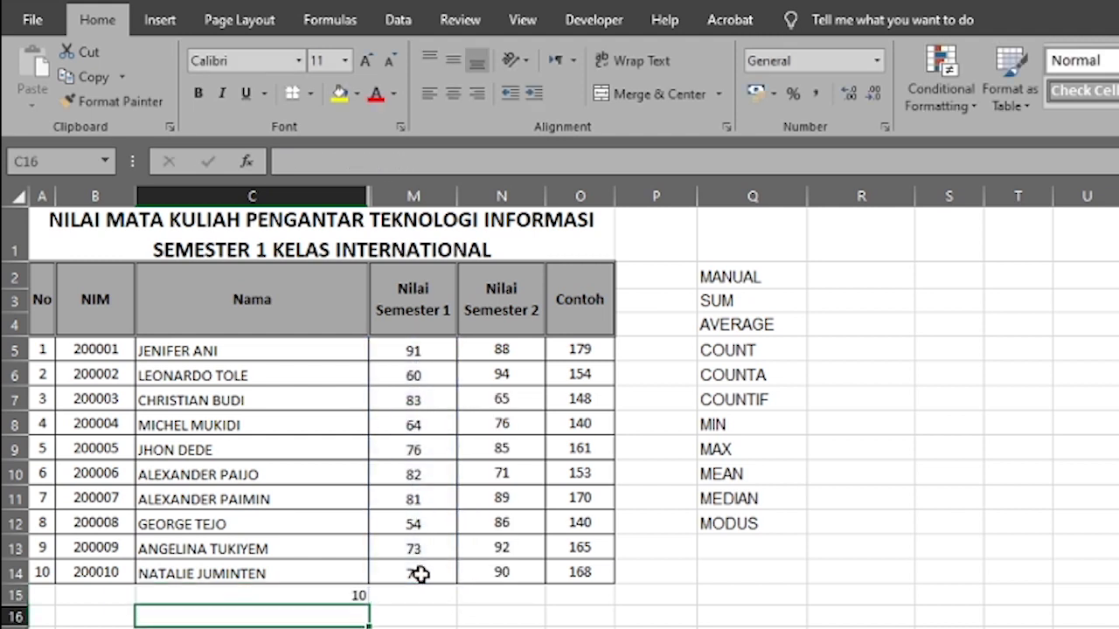
pyautogui.click(341, 590)
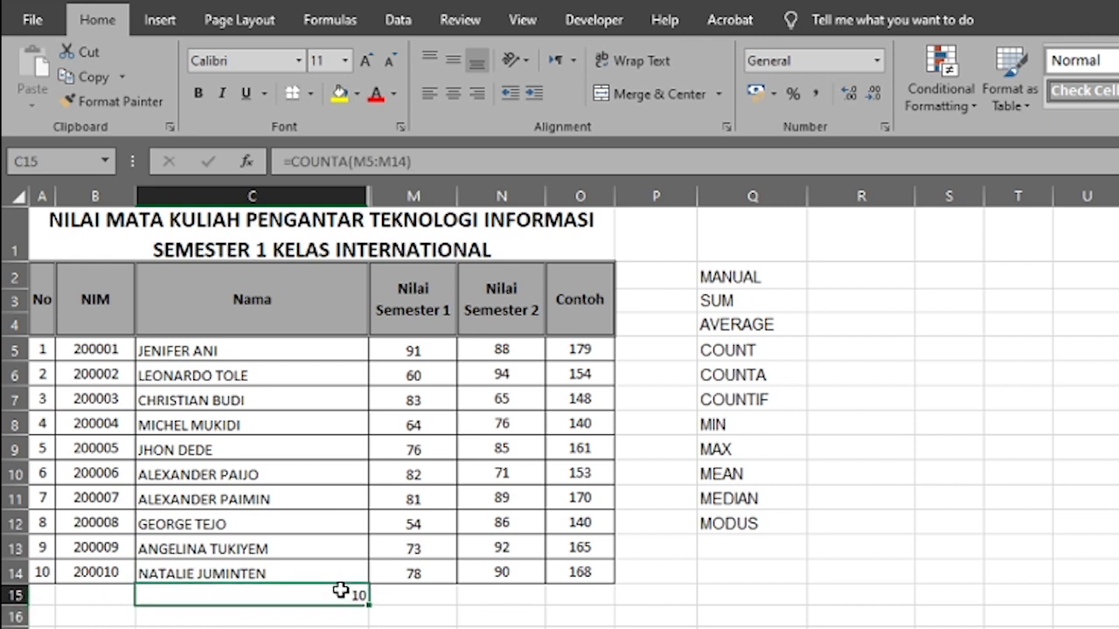
# - Change the function in C15 from COUNTA to COUNT, making it =COUNT(M5:M14)
pyautogui.doubleClick(341, 590)
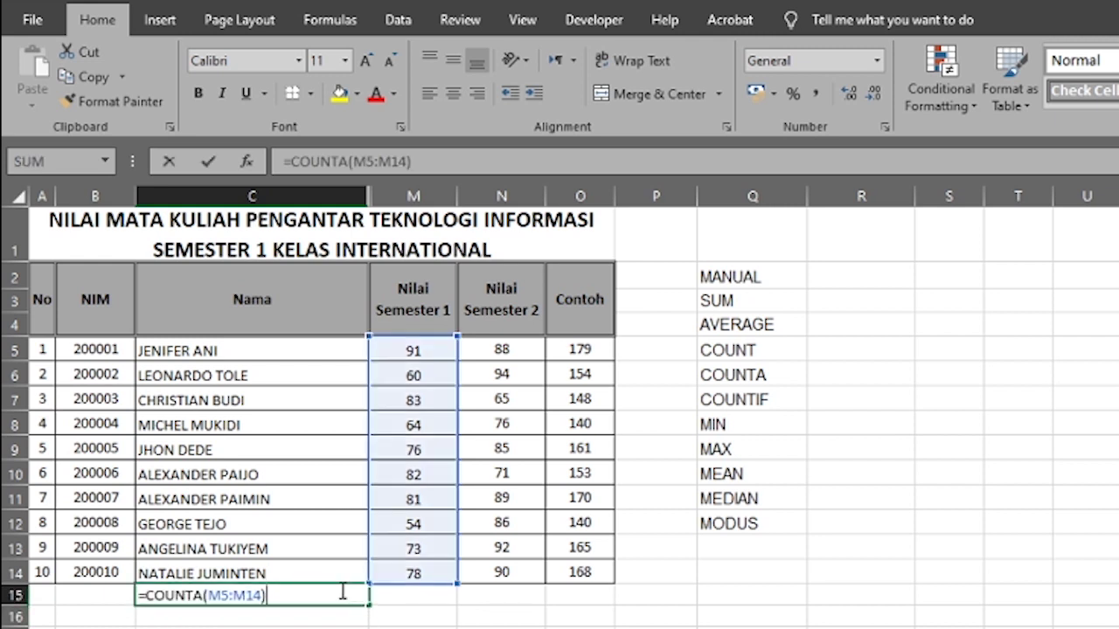
pyautogui.click(200, 595)
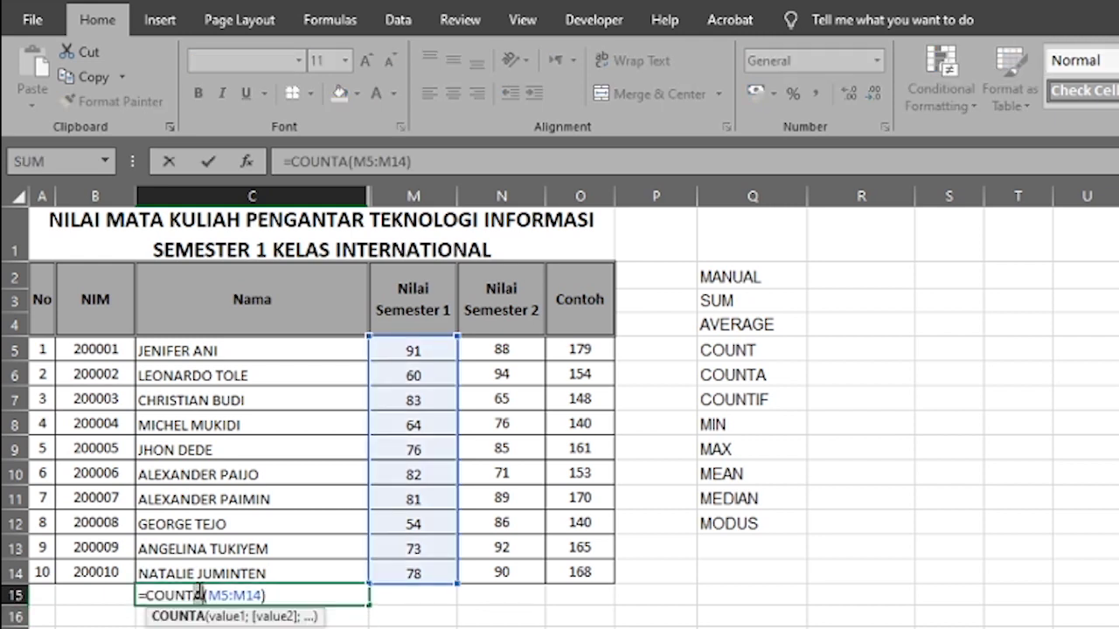
pyautogui.press('BackSpace')
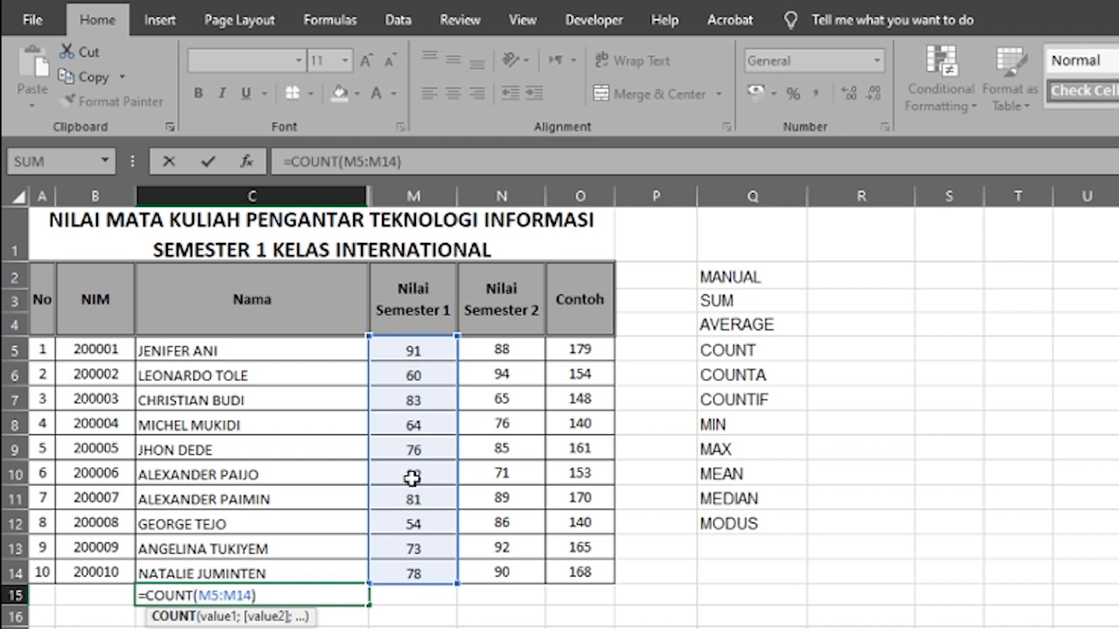
pyautogui.press('Return')
# - Point the COUNT formula in C15 at the Nama entries instead, =COUNT(C5:C14), and inspect it
pyautogui.doubleClick(354, 597)
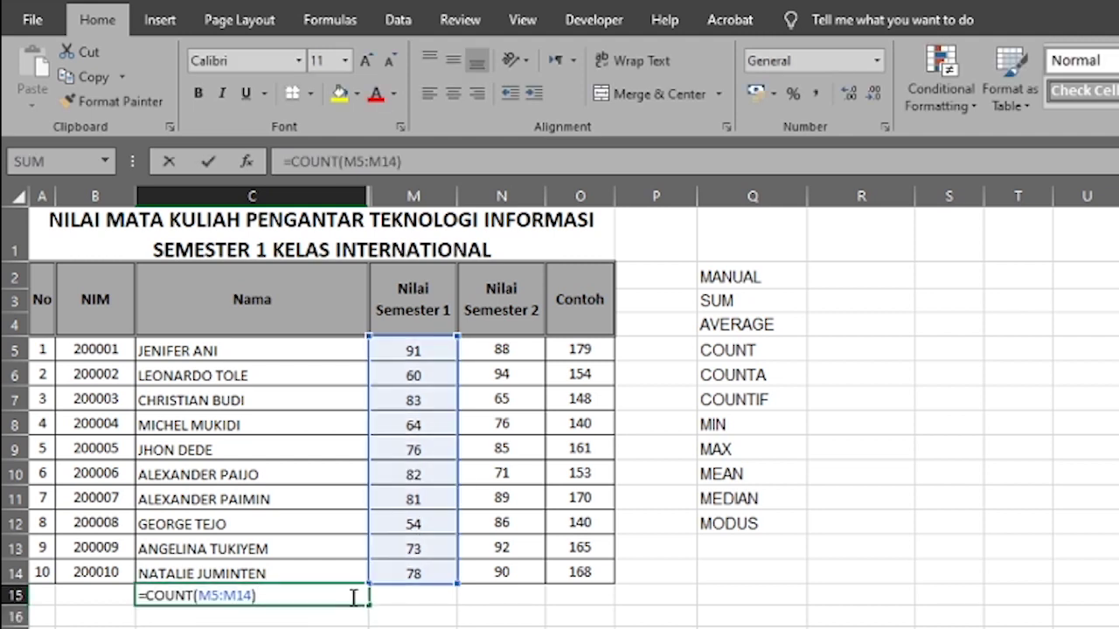
pyautogui.moveTo(199, 597); pyautogui.dragTo(253, 597)
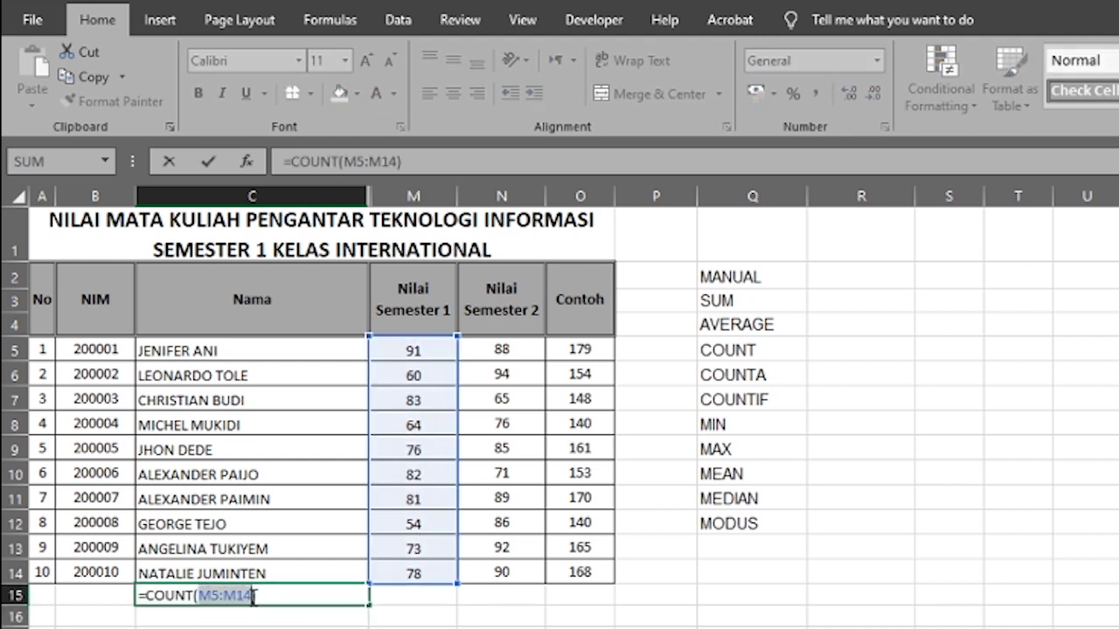
pyautogui.moveTo(219, 350); pyautogui.dragTo(214, 577)
pyautogui.press('Return')
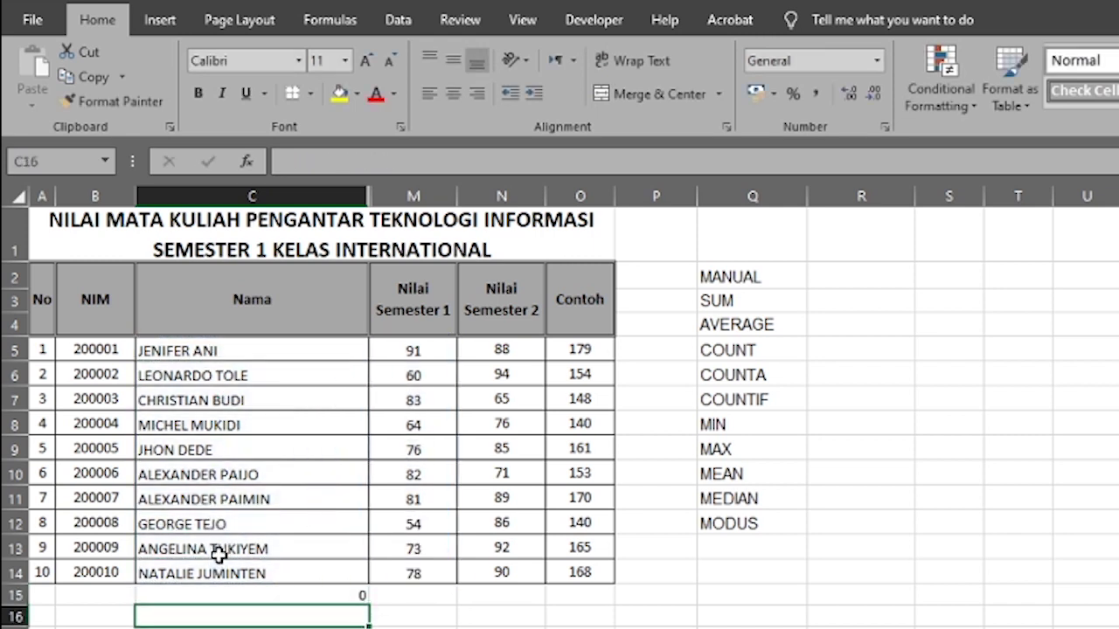
pyautogui.click(297, 594)
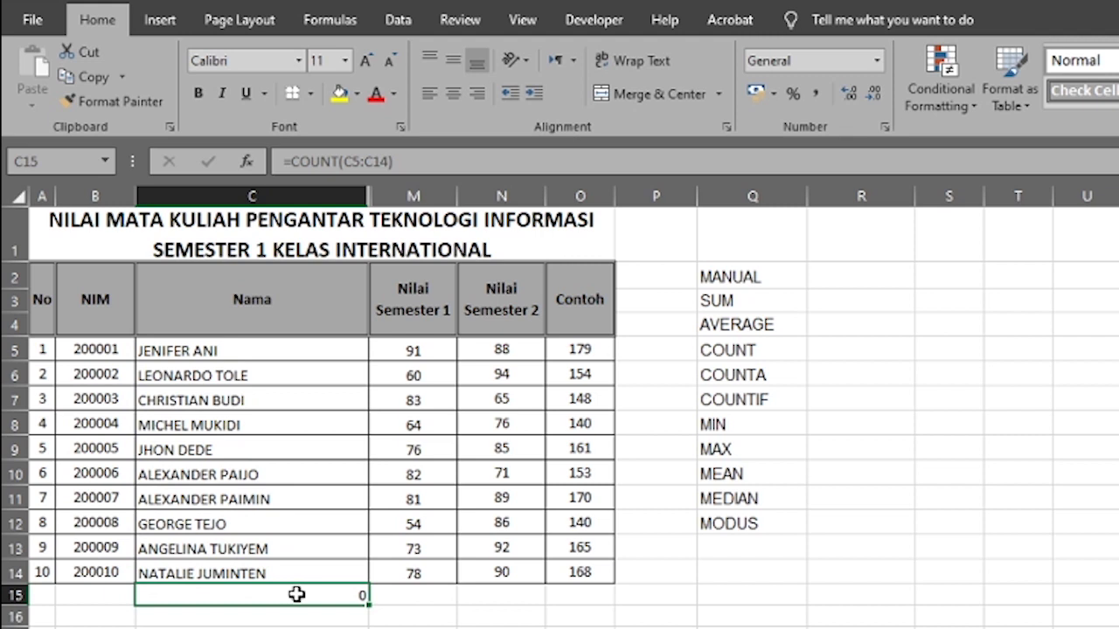
# - Change the function in C15 back to COUNTA over the Nama entries, =COUNTA(C5:C14)
pyautogui.doubleClick(298, 594)
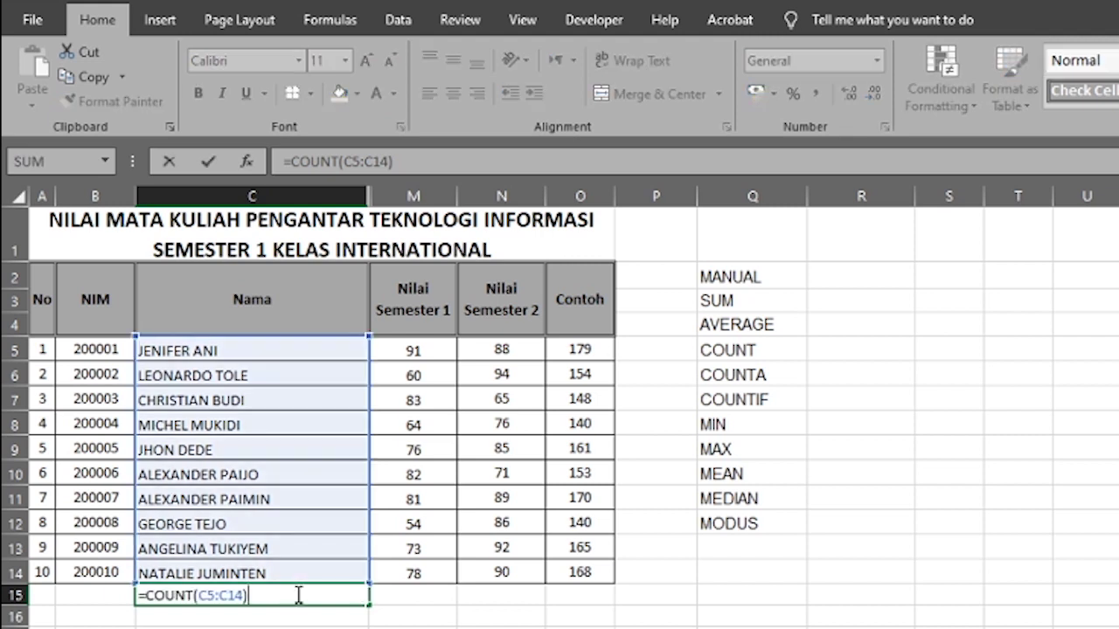
pyautogui.click(190, 595)
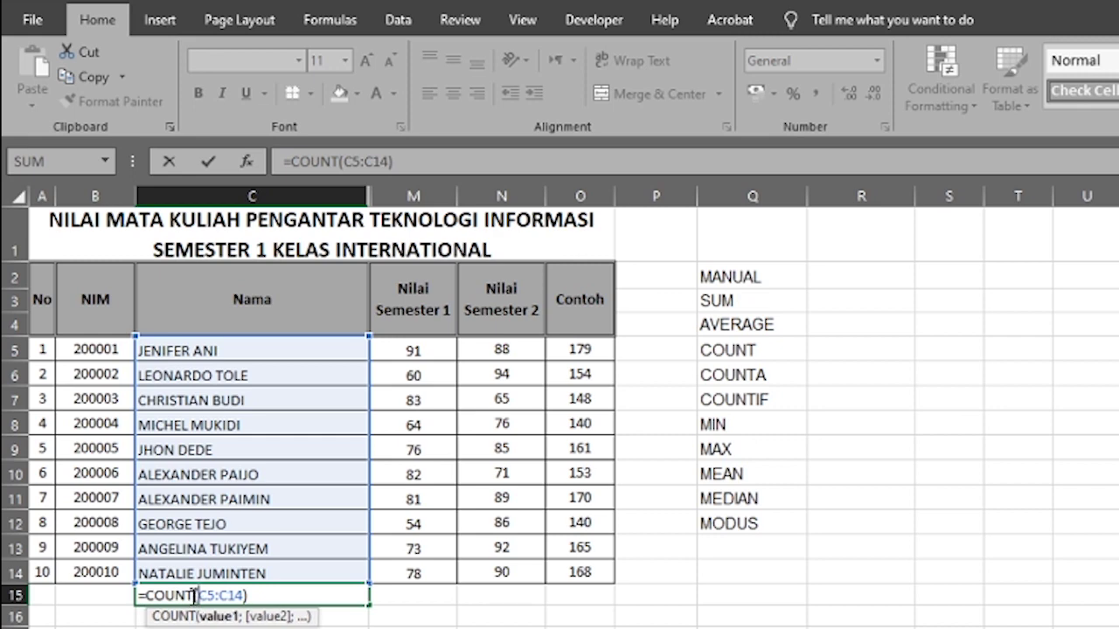
pyautogui.write('A')
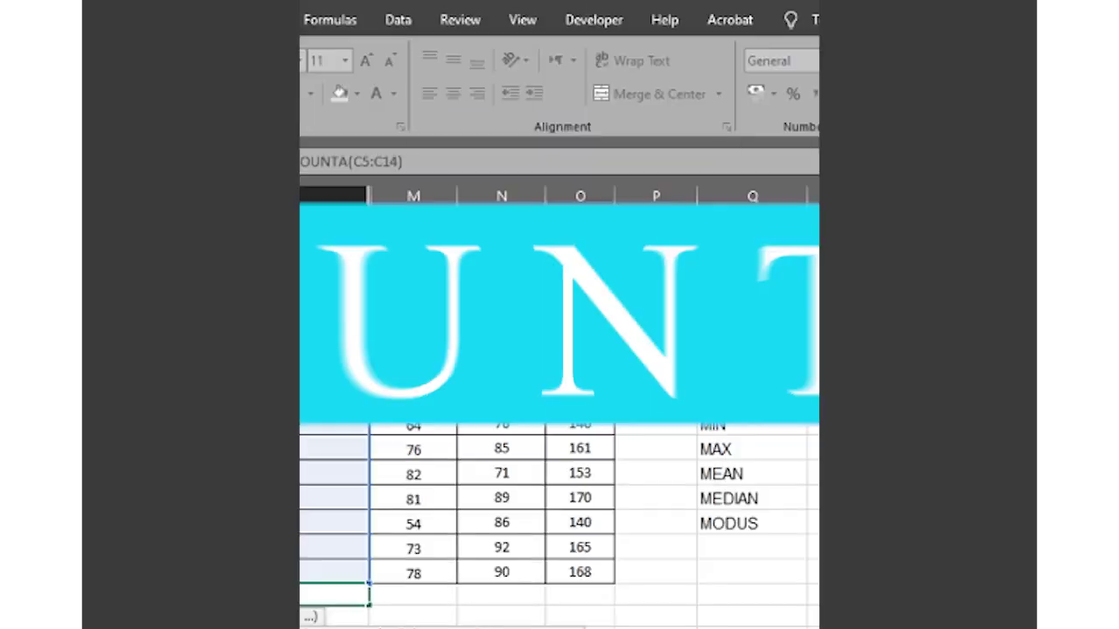
pyautogui.press('Return')
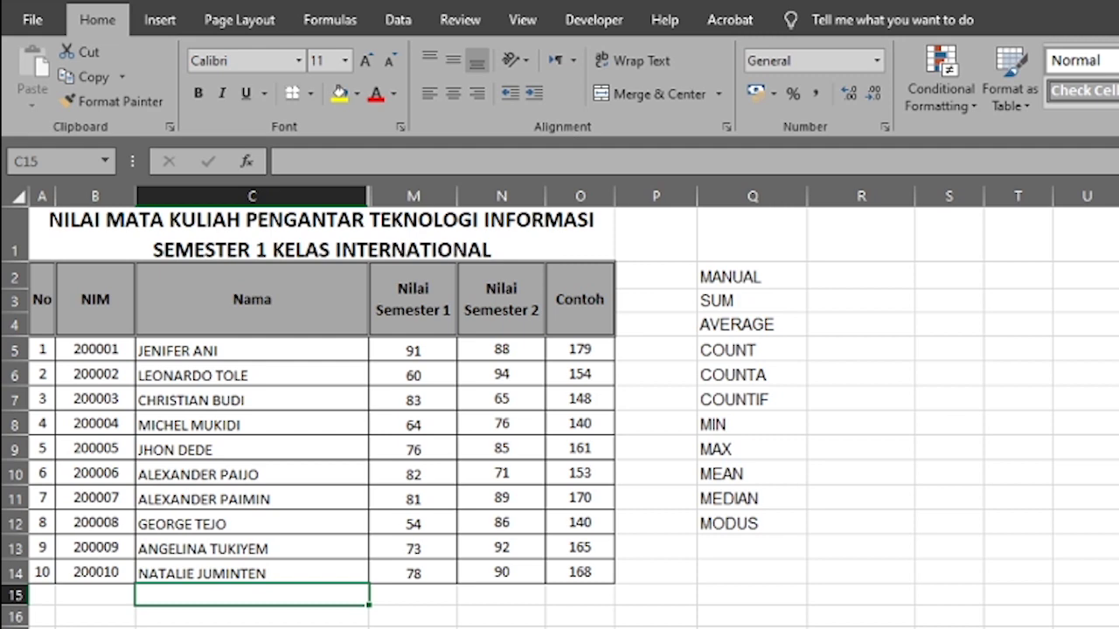
# - Switch to the Hasil sheet and widen column K slightly so the Prediket entries fit
pyautogui.click(158, 620)
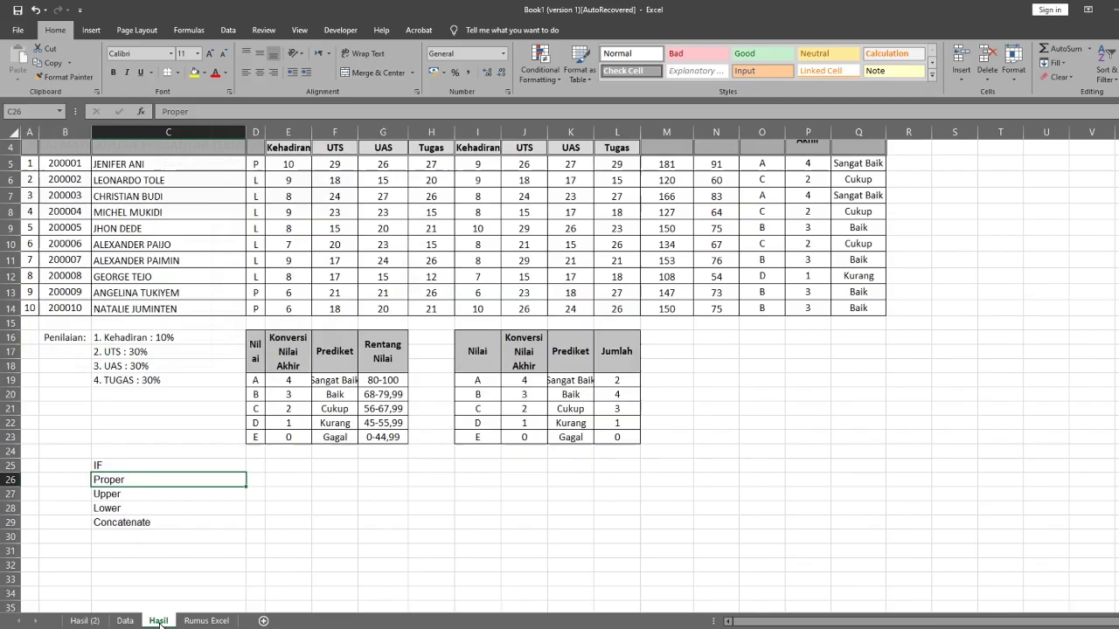
pyautogui.click(694, 475)
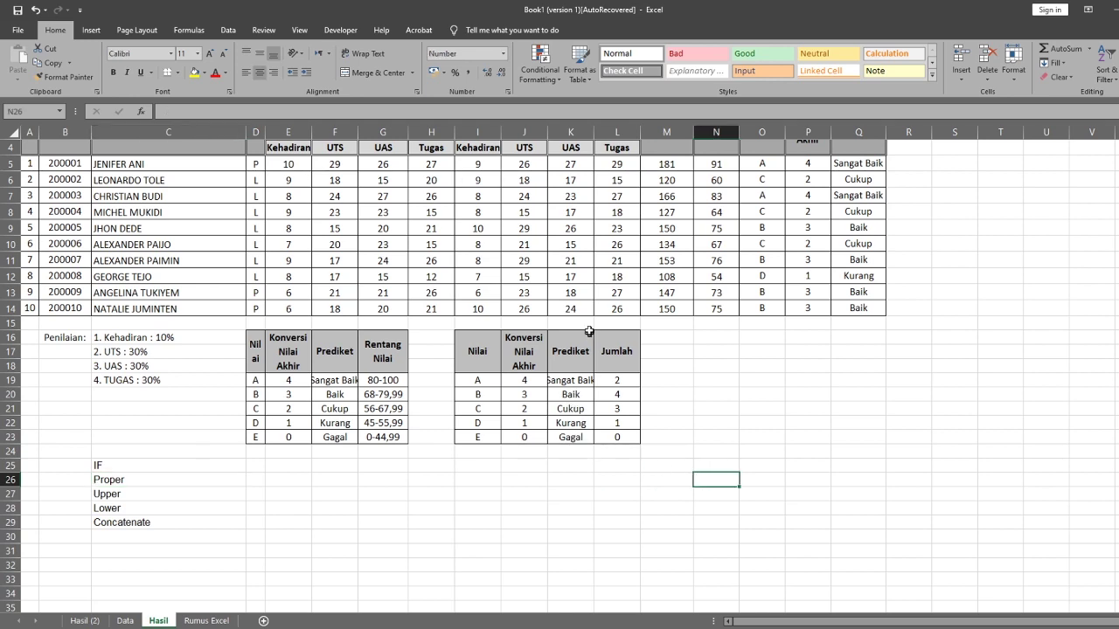
pyautogui.moveTo(593, 130); pyautogui.dragTo(603, 130)
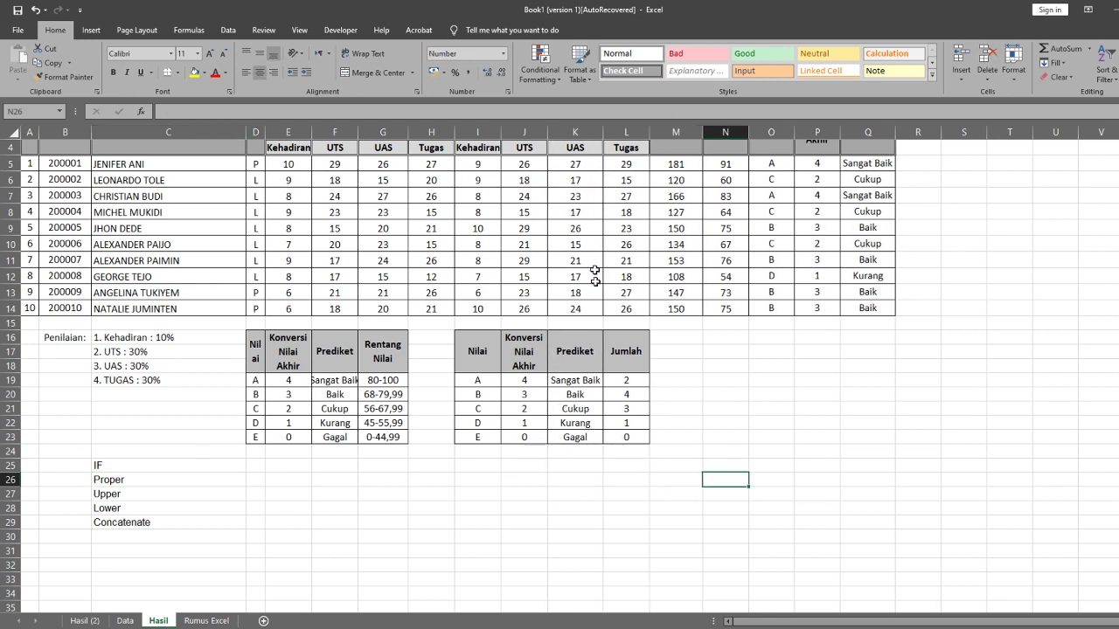
pyautogui.click(584, 381)
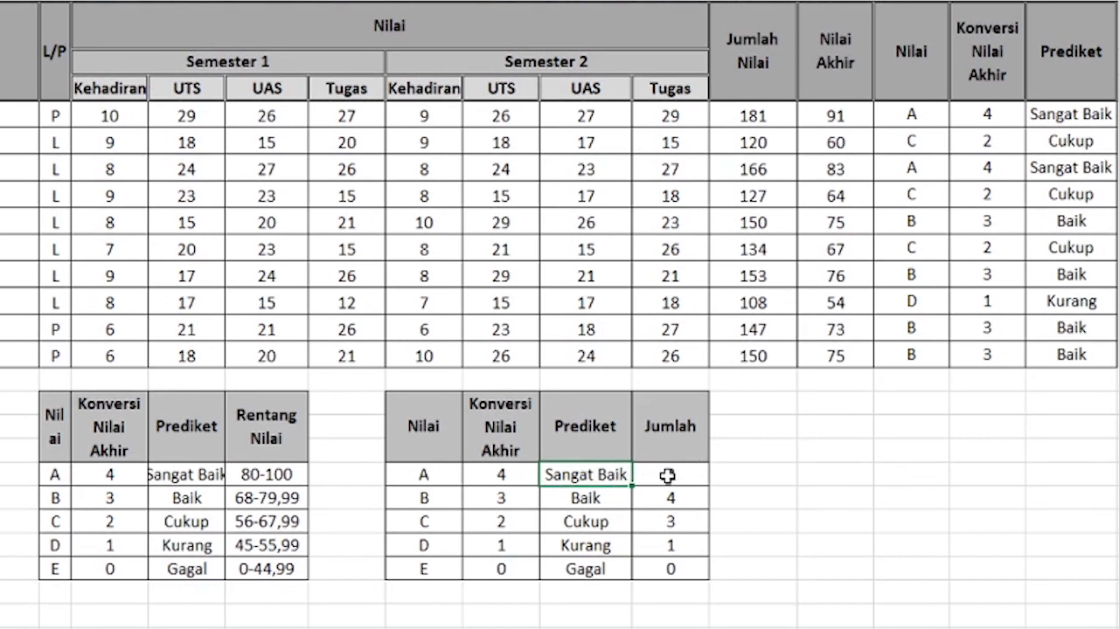
# - Check the existing formula in L19 and clear all the Jumlah values in L19:L23
pyautogui.doubleClick(668, 476)
pyautogui.press('Return')
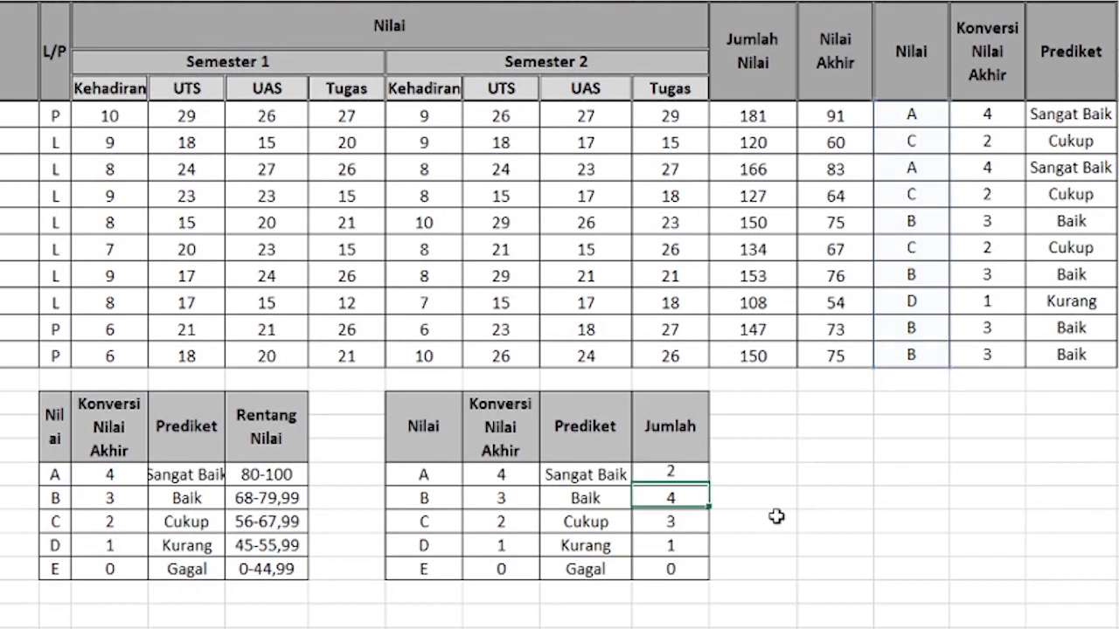
pyautogui.moveTo(669, 477); pyautogui.dragTo(684, 571)
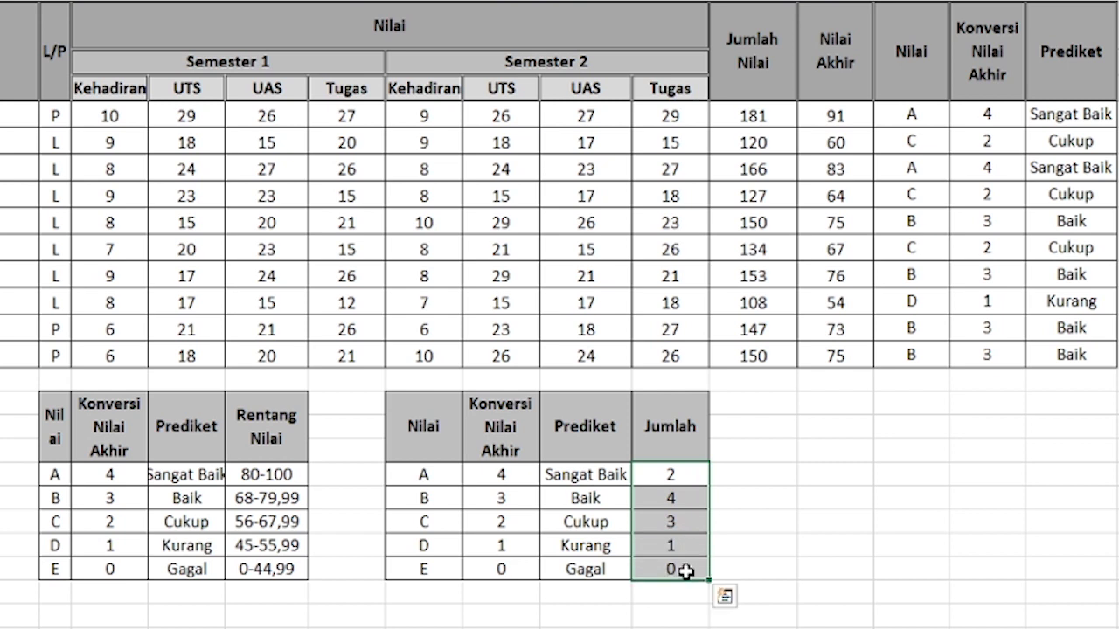
pyautogui.press('Delete')
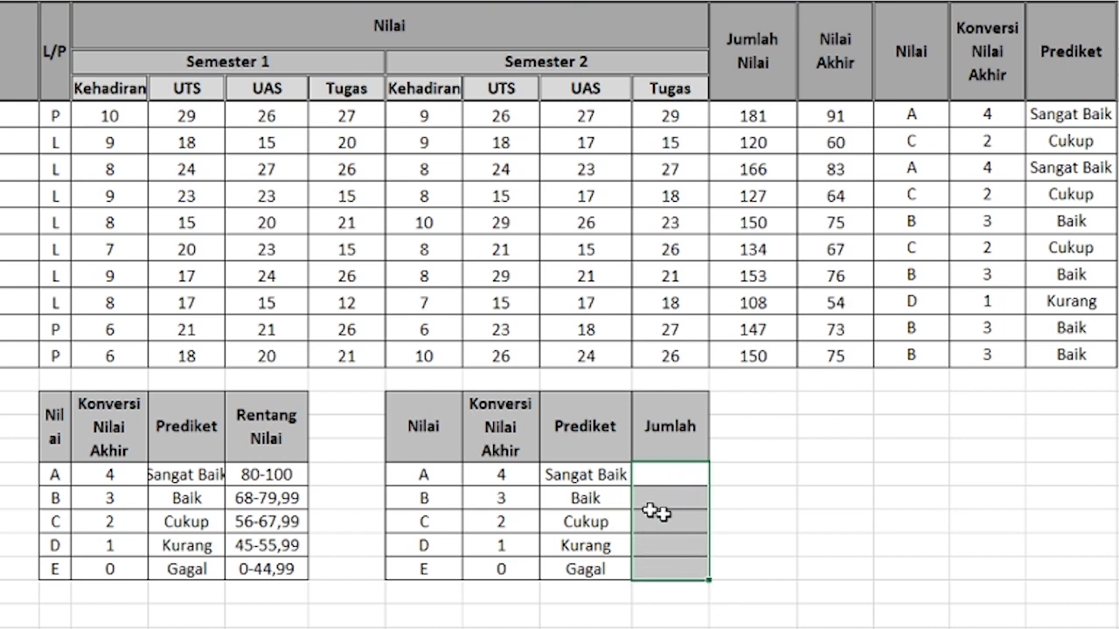
pyautogui.click(602, 479)
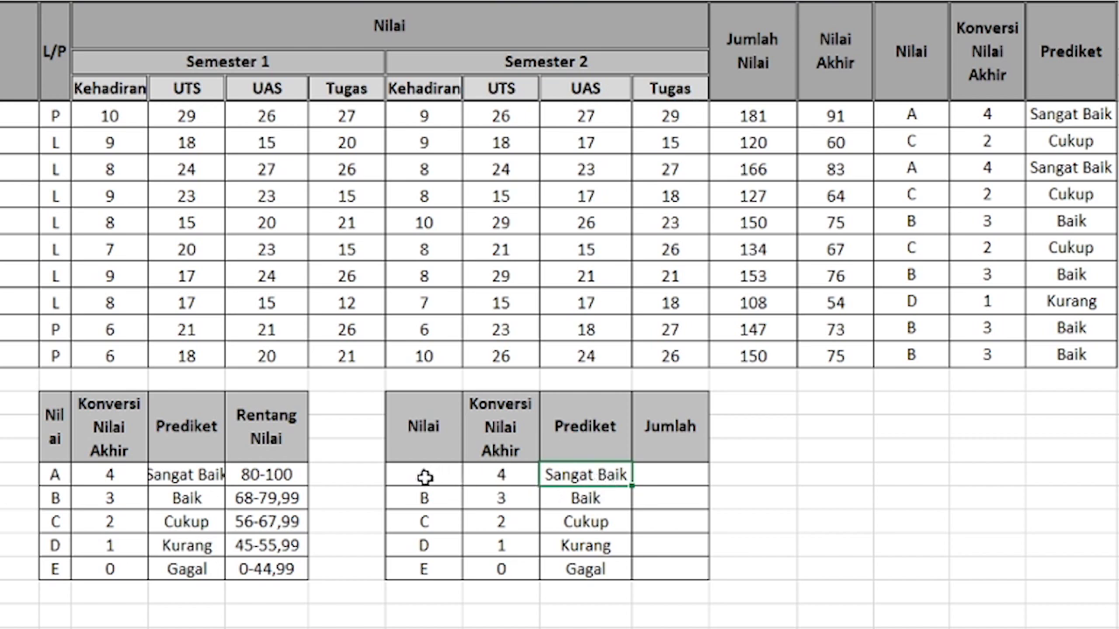
pyautogui.click(425, 476)
pyautogui.click(607, 476)
pyautogui.click(906, 117)
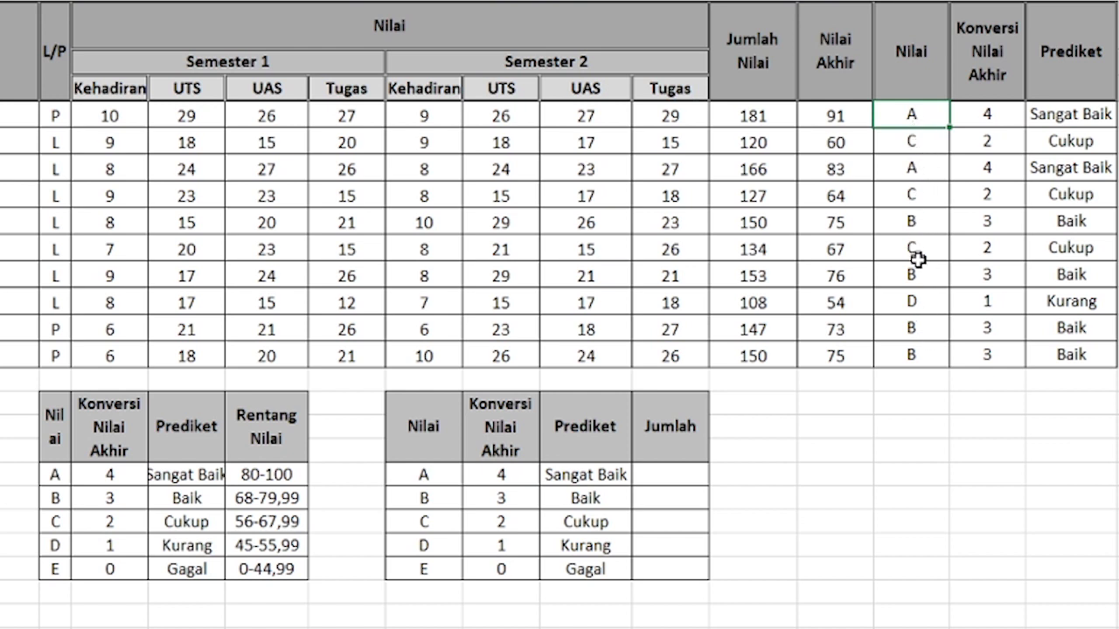
# - Enter =COUNTIF(O5:O14;"A") in L19 to count the A grades in the Nilai column
pyautogui.click(669, 473)
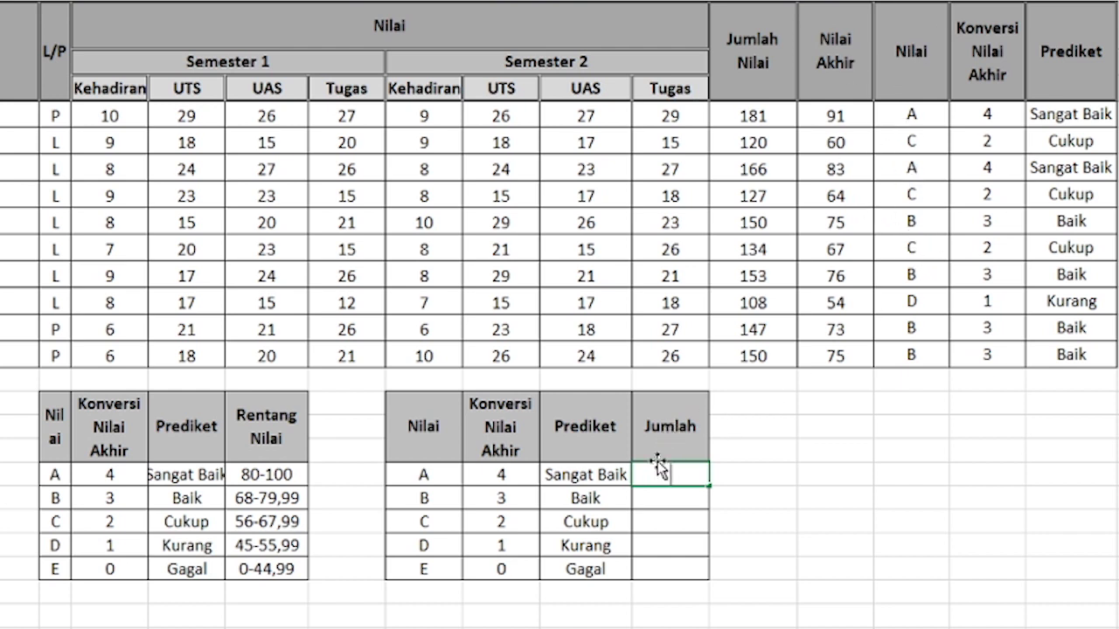
pyautogui.write('=countif')
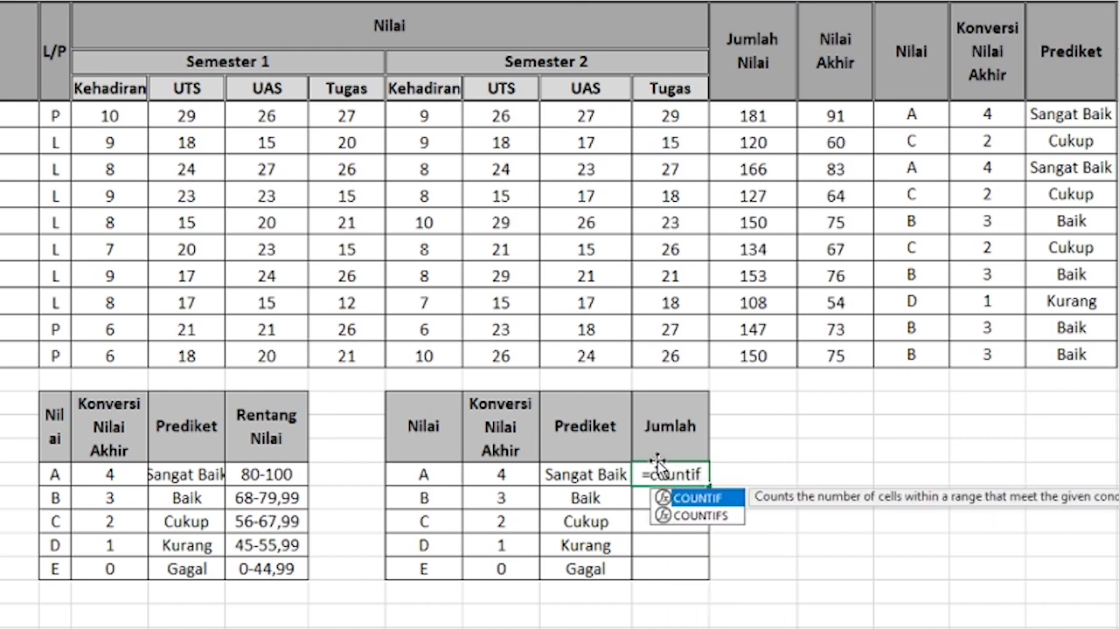
pyautogui.write('(')
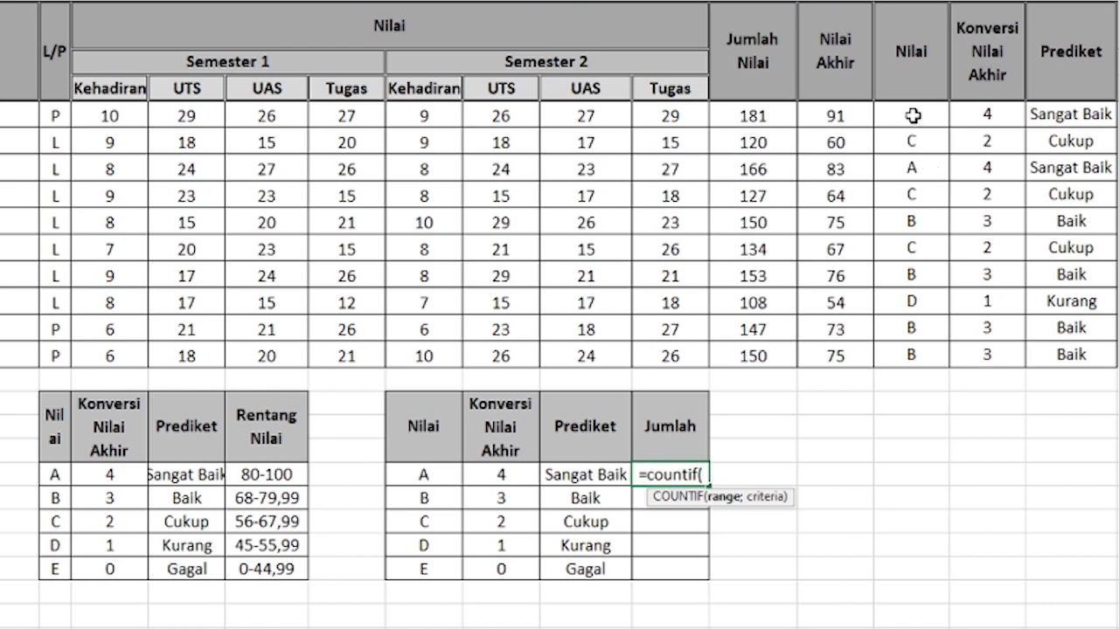
pyautogui.moveTo(911, 116); pyautogui.dragTo(919, 349)
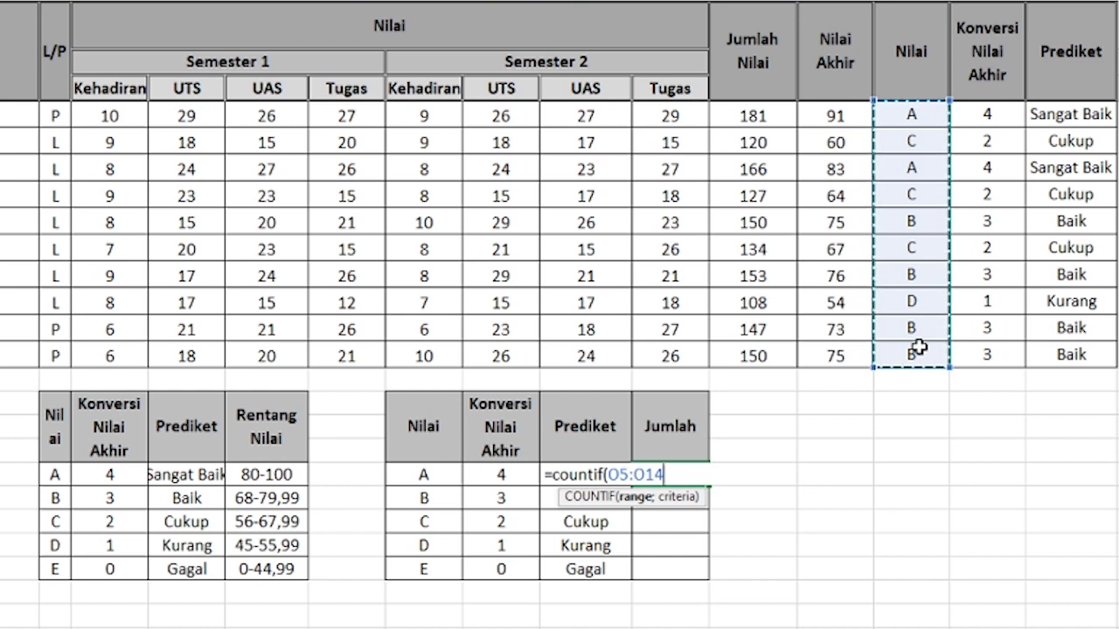
pyautogui.write(';')
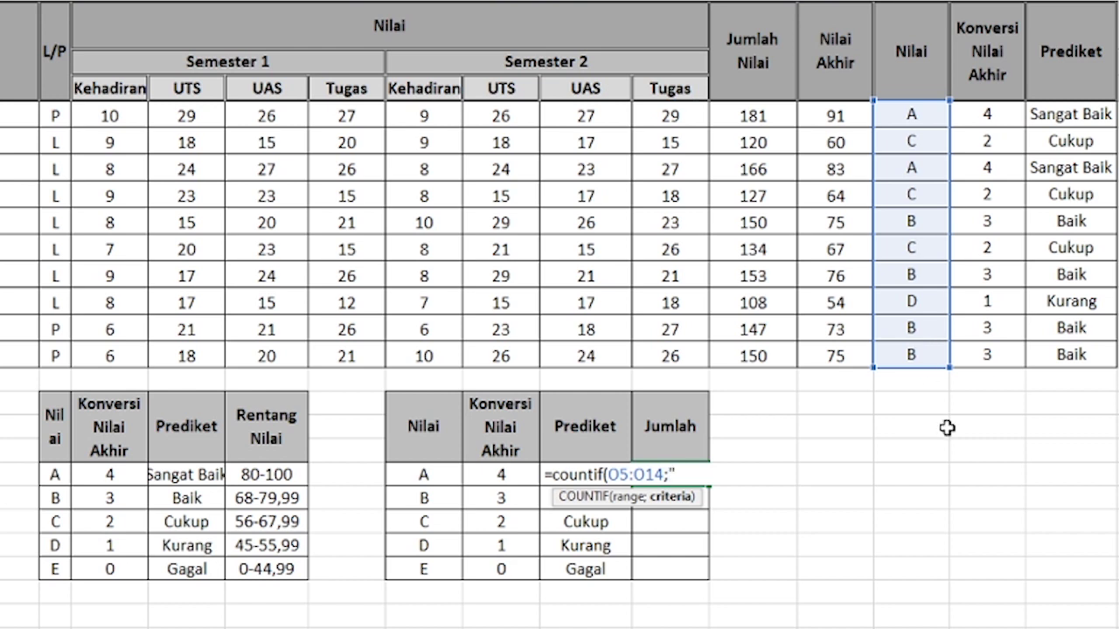
pyautogui.write('A")')
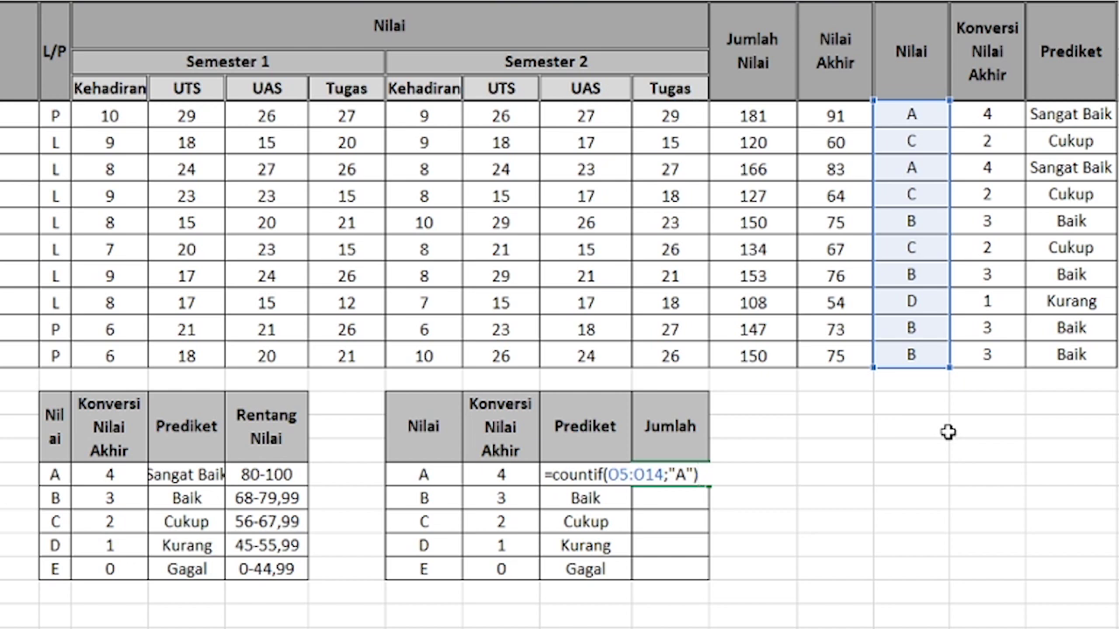
pyautogui.press('Return')
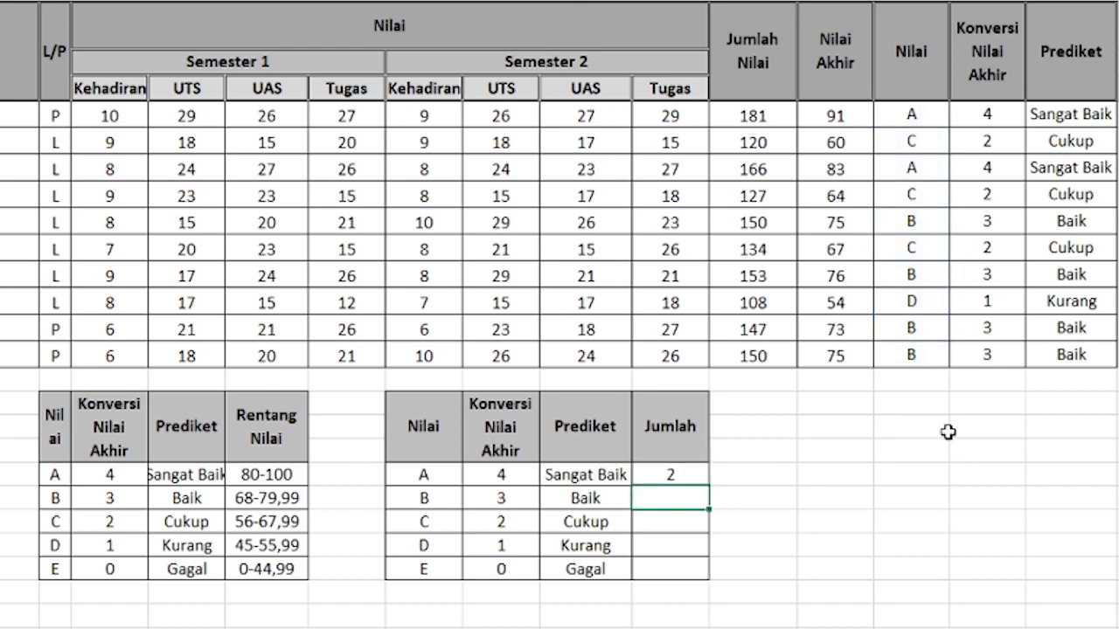
# - Check the grade A entries in the Nilai column and fill the COUNTIF formula from L19 down to L23
pyautogui.click(670, 474)
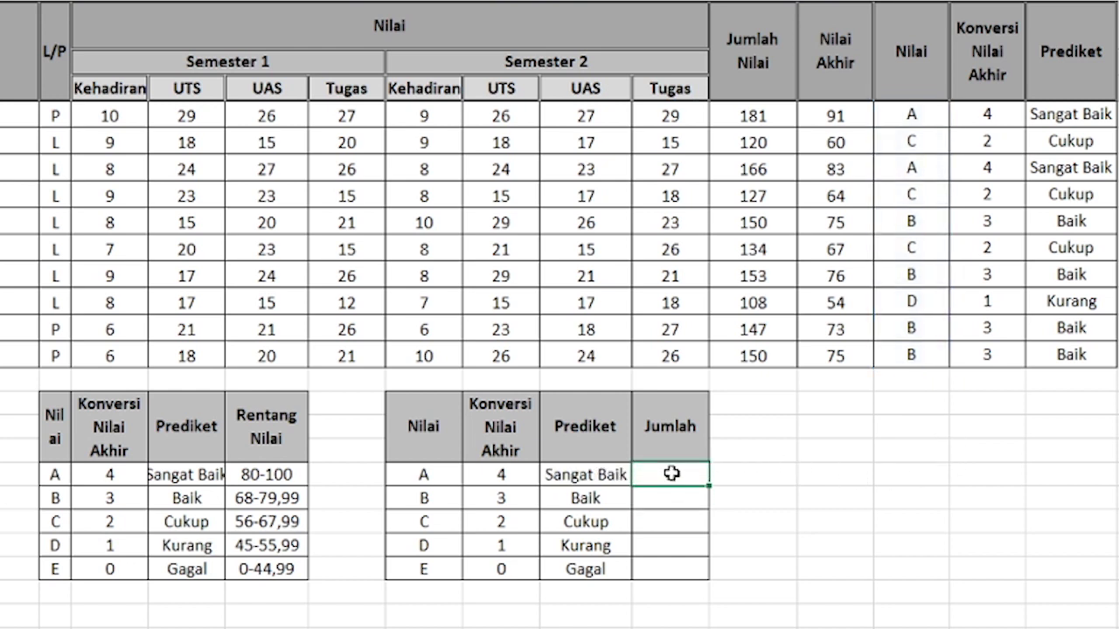
pyautogui.click(921, 110)
pyautogui.click(926, 169)
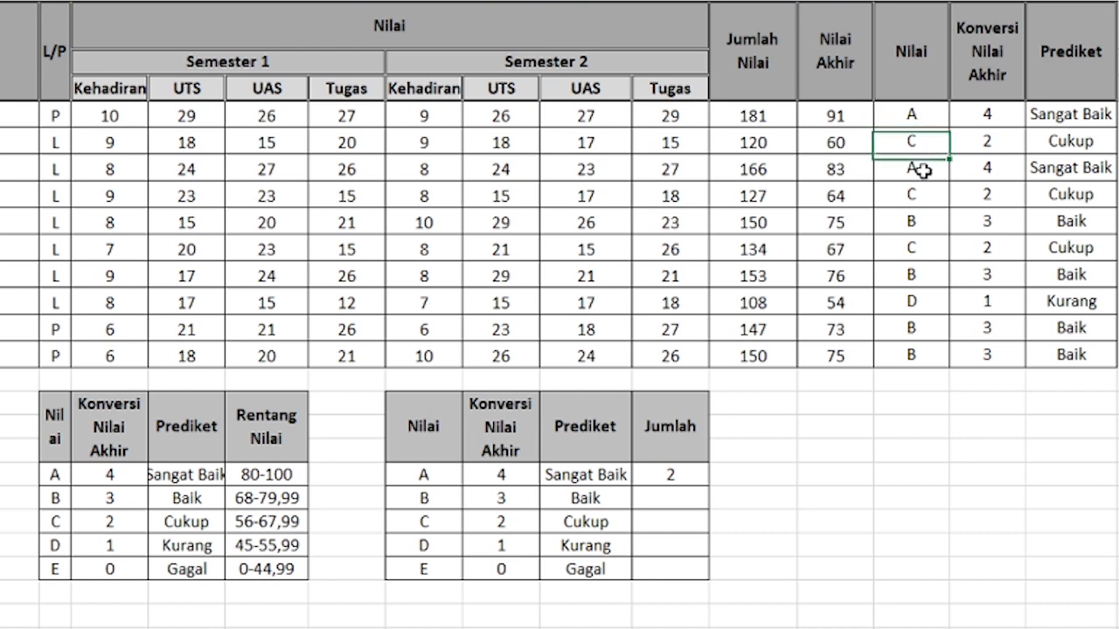
pyautogui.click(670, 476)
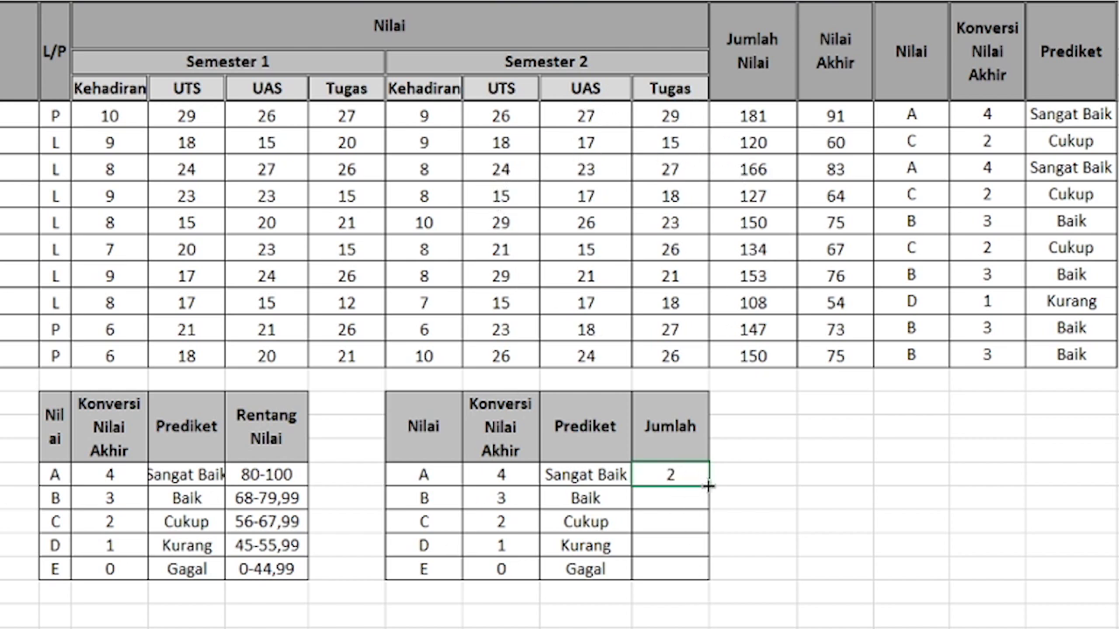
pyautogui.moveTo(708, 486); pyautogui.dragTo(716, 582)
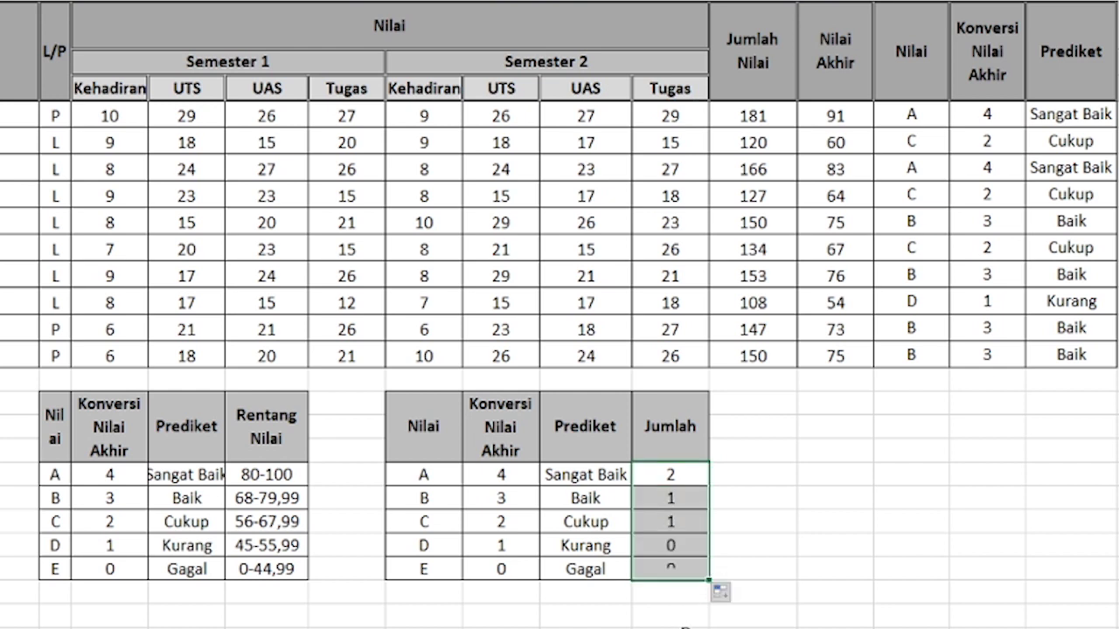
# - Inspect the COUNTIF formulas in L19 and L20, and clear the filled copies in L20:L23
pyautogui.click(682, 500)
pyautogui.doubleClick(680, 475)
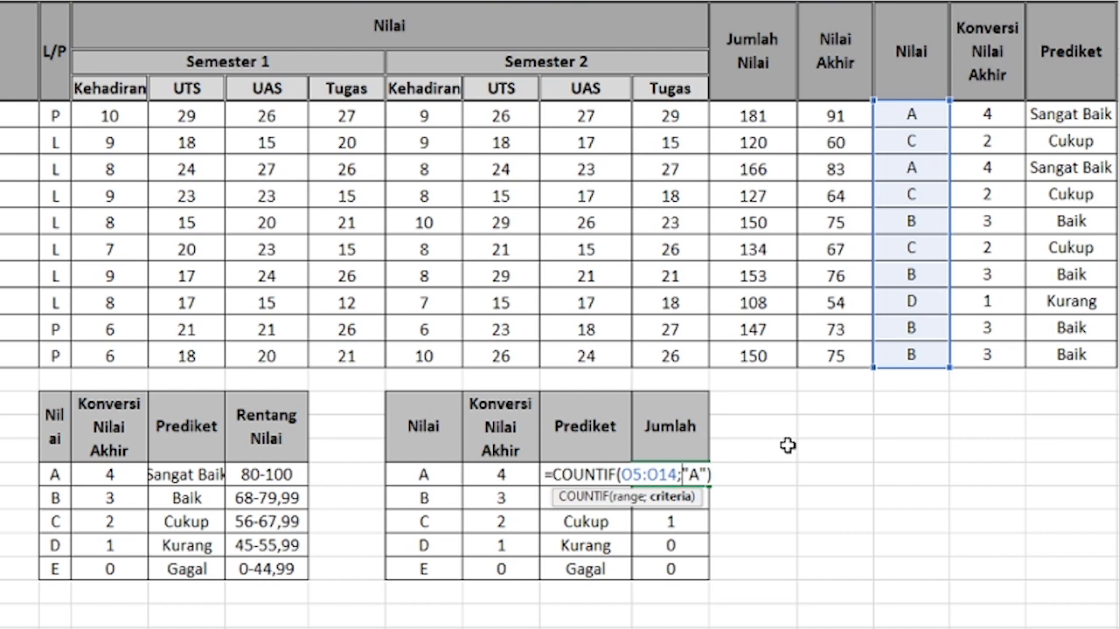
pyautogui.press('Return')
pyautogui.doubleClick(690, 497)
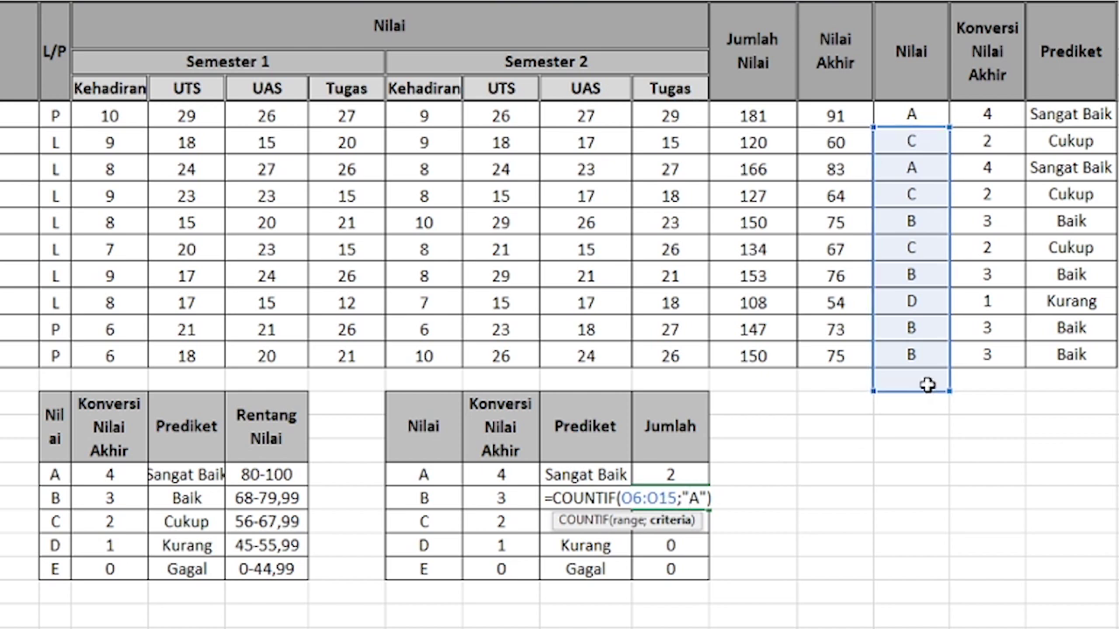
pyautogui.press('Return')
pyautogui.moveTo(670, 497); pyautogui.dragTo(695, 566)
pyautogui.press('Delete')
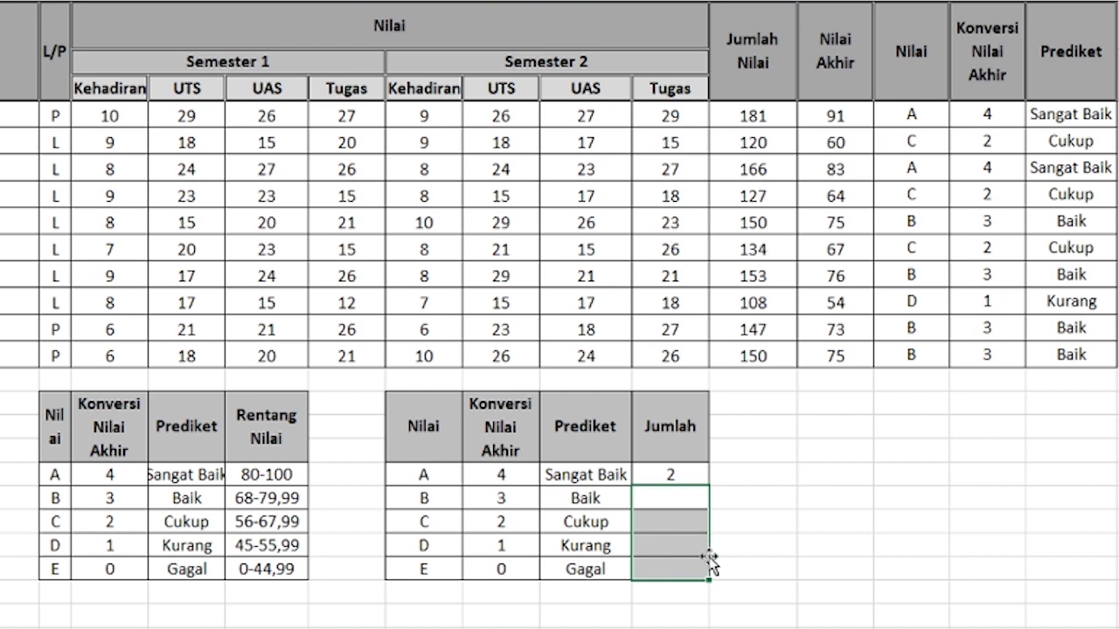
# - Copy the full text of the COUNTIF formula in L19 without changing the cell
pyautogui.click(677, 476)
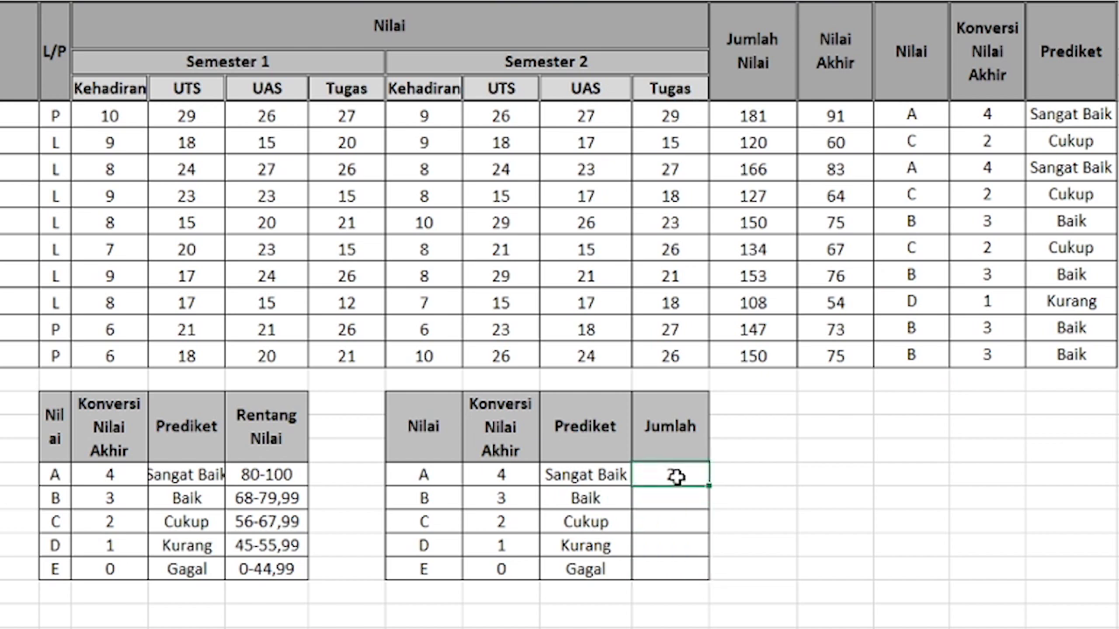
pyautogui.doubleClick(677, 477)
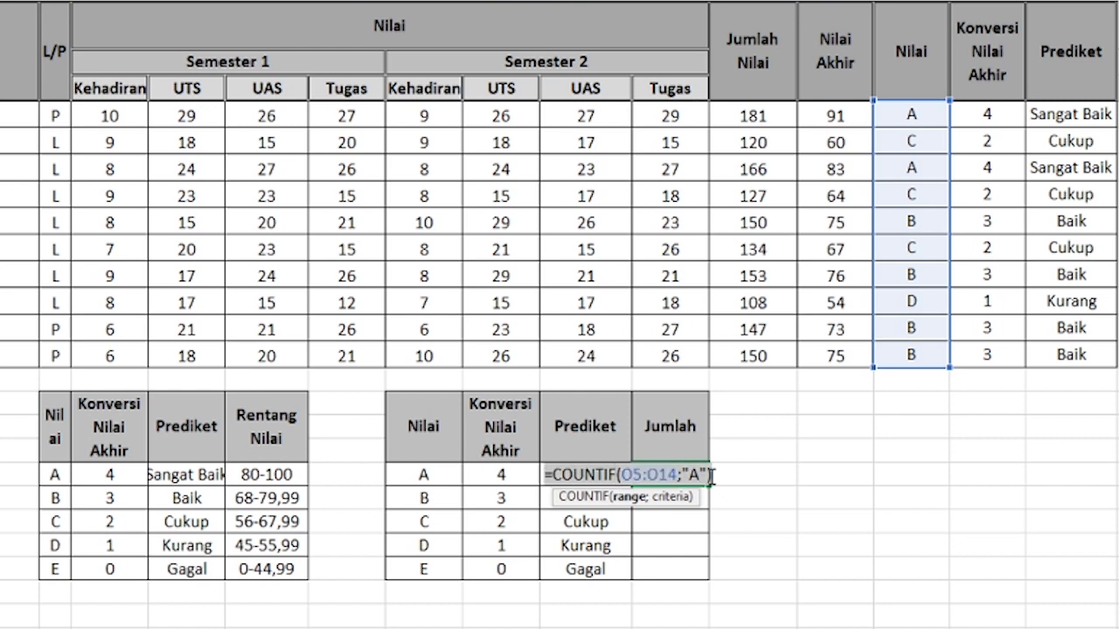
pyautogui.moveTo(746, 480); pyautogui.dragTo(740, 477)
pyautogui.hotkey('ctrl', 'c')
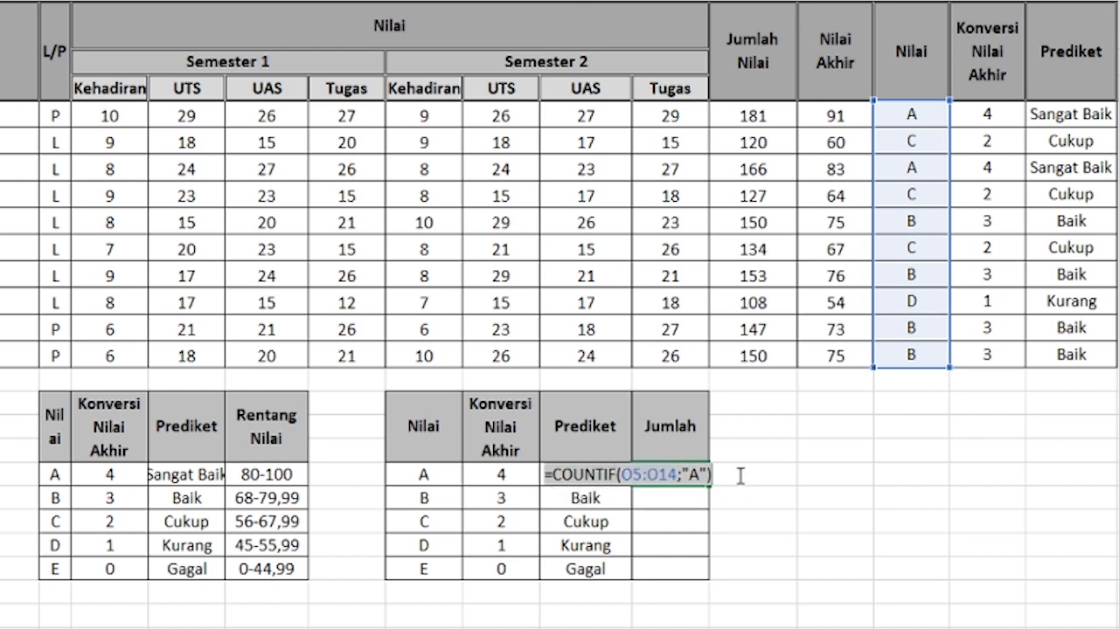
pyautogui.press('Return')
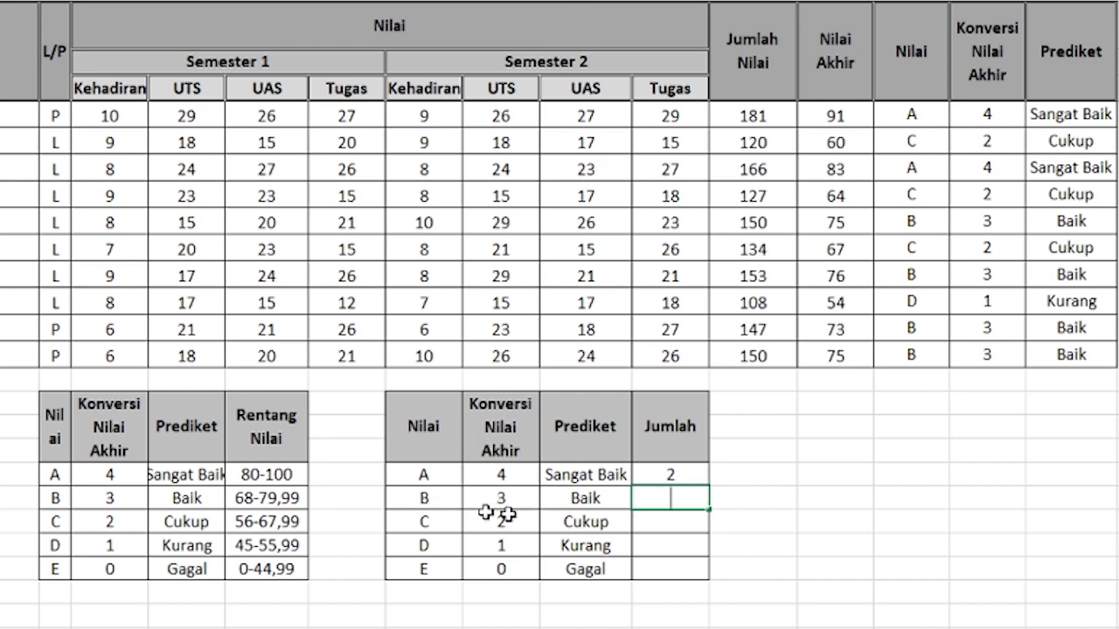
# - Paste the copied formula into L20 and set its criterion to "B", giving =COUNTIF(O5:O14;"B")
pyautogui.doubleClick(649, 507)
pyautogui.hotkey('ctrl', 'v')
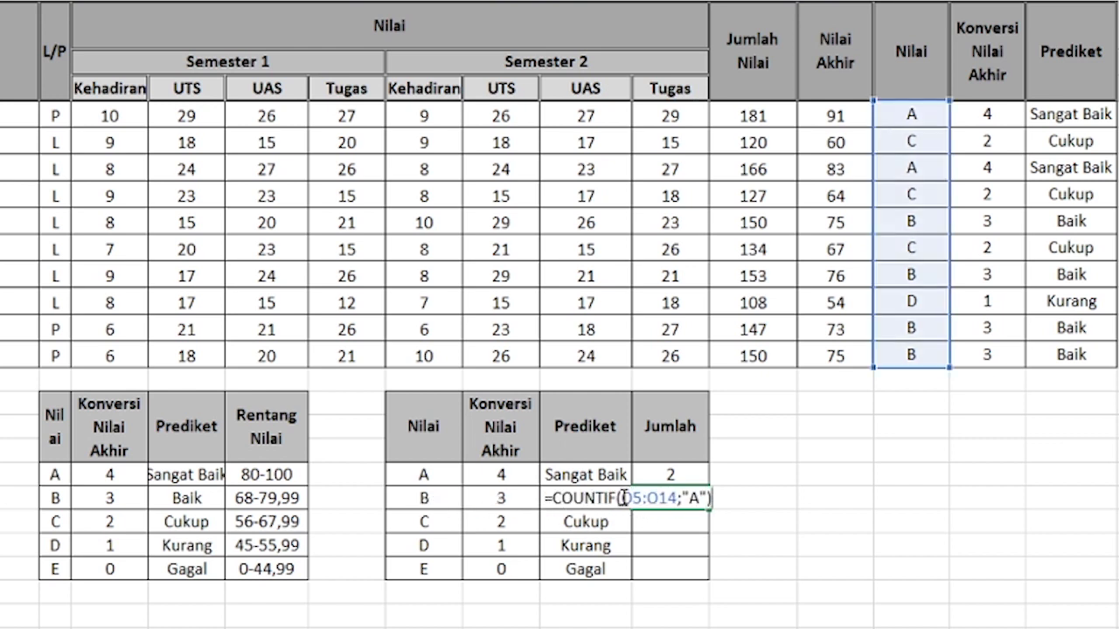
pyautogui.doubleClick(695, 499)
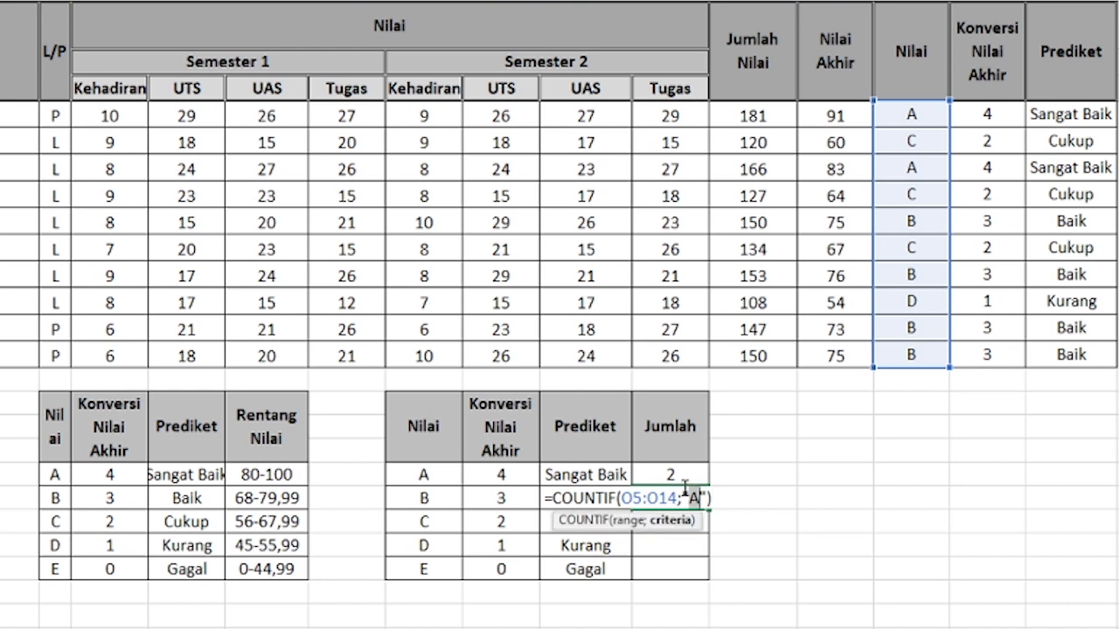
pyautogui.write('B')
pyautogui.press('Return')
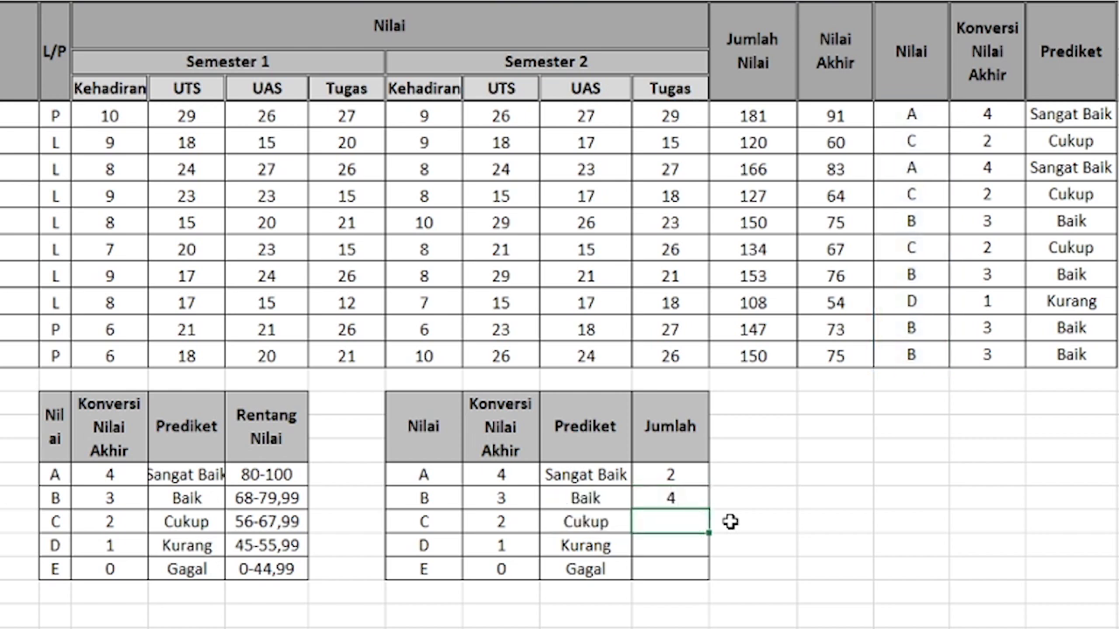
# - Check the grade B and C entries in the Nilai column against the Jumlah column
pyautogui.click(913, 221)
pyautogui.click(918, 275)
pyautogui.click(918, 329)
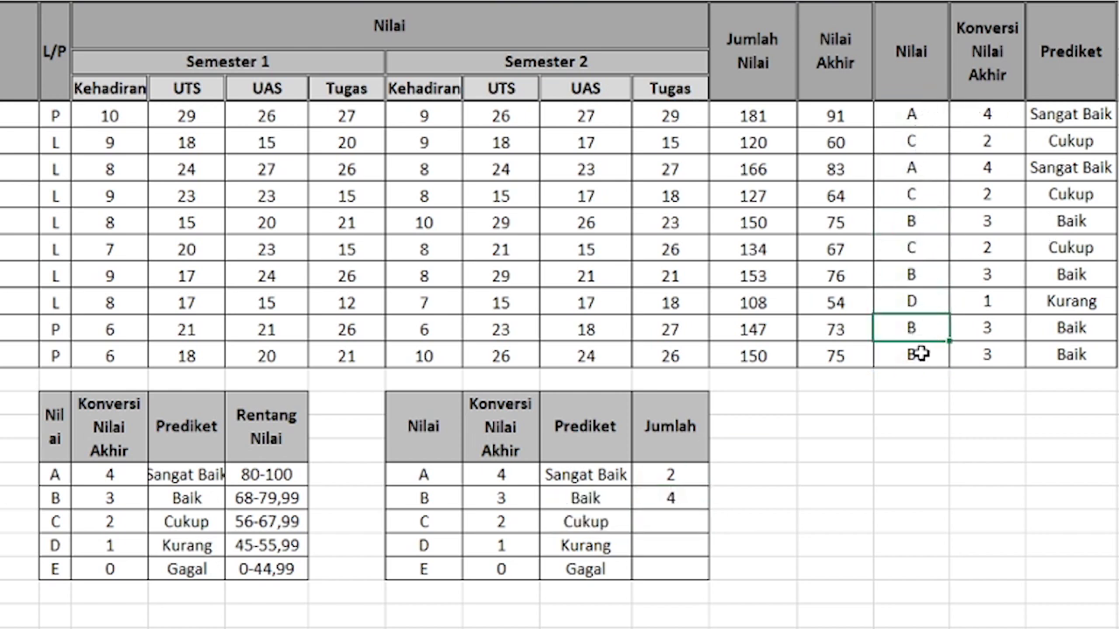
pyautogui.click(919, 354)
pyautogui.click(679, 520)
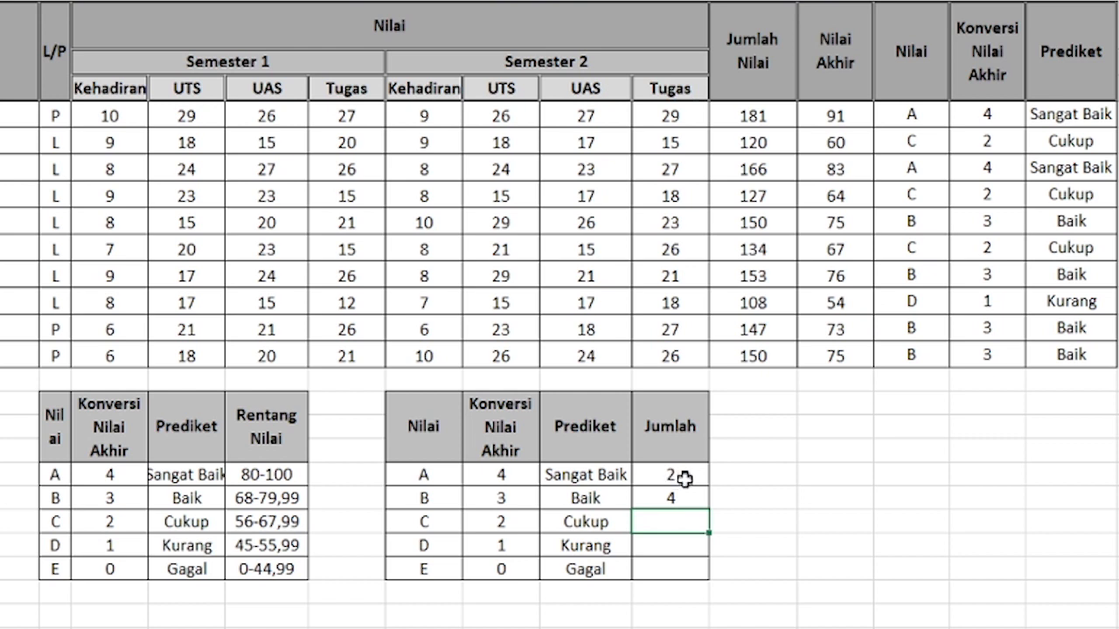
pyautogui.click(911, 140)
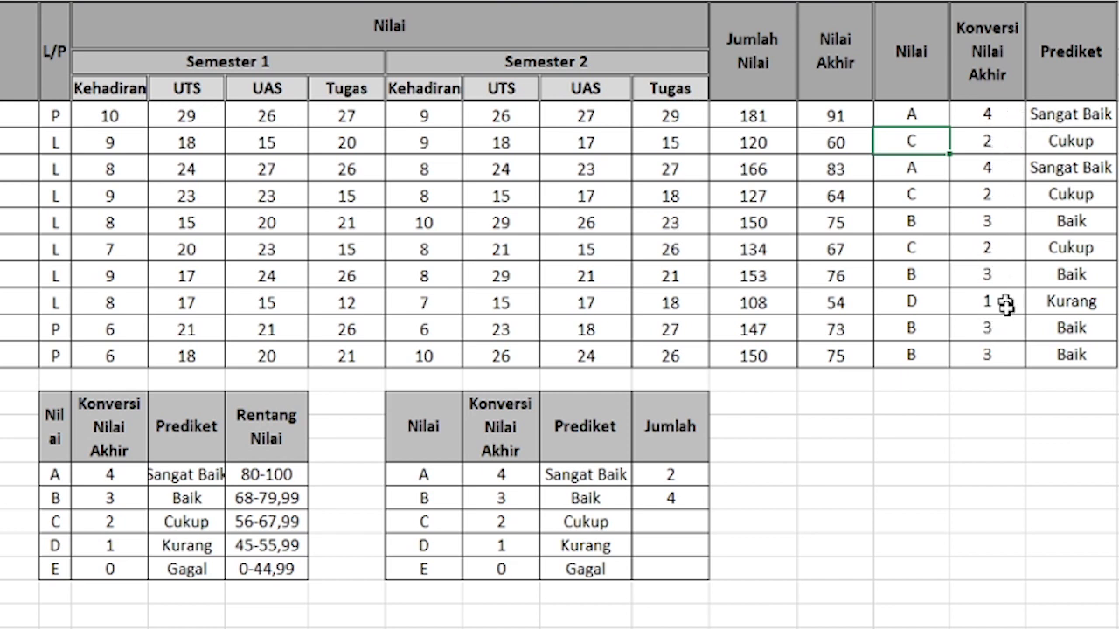
# - Clear the Jumlah formulas for grades A and B in L19:L20
pyautogui.click(673, 456)
pyautogui.moveTo(659, 475); pyautogui.dragTo(677, 503)
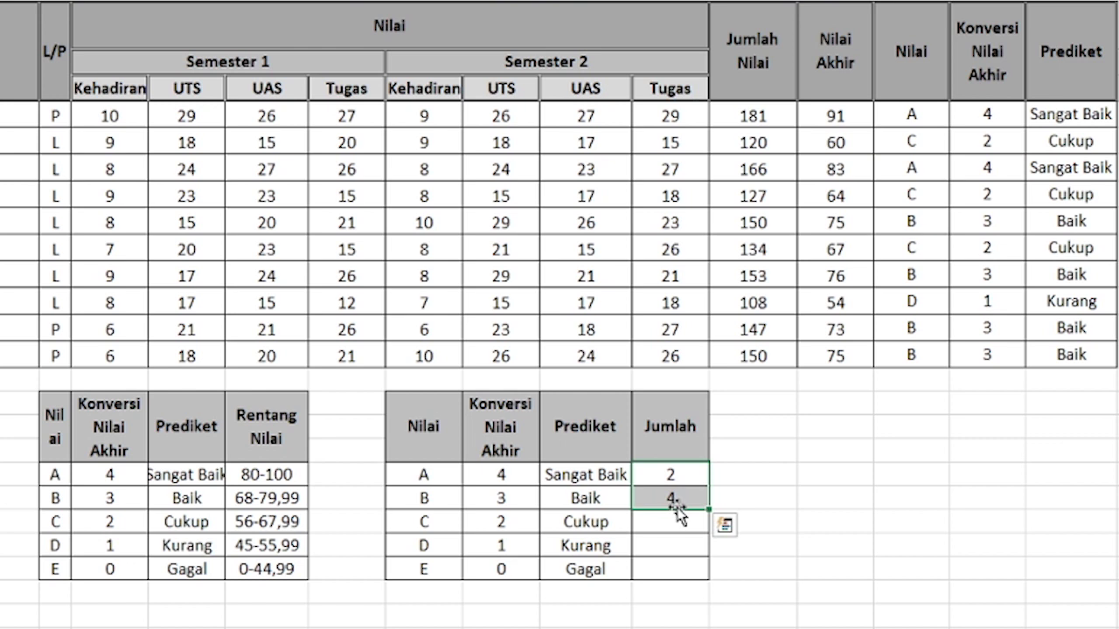
pyautogui.press('Delete')
# - Paste the copied formula into L19 and change it to =COUNTIF(P5:P14;4), counting in the Konversi Nilai Akhir column
pyautogui.doubleClick(666, 478)
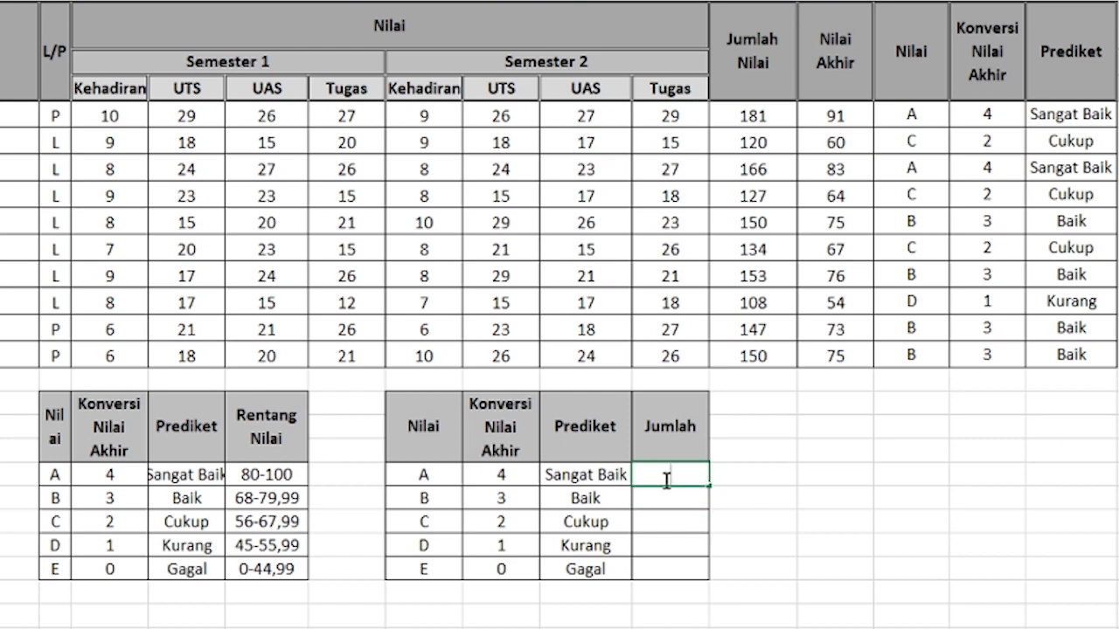
pyautogui.write('=COUNTIF(O5:O14;"A")')
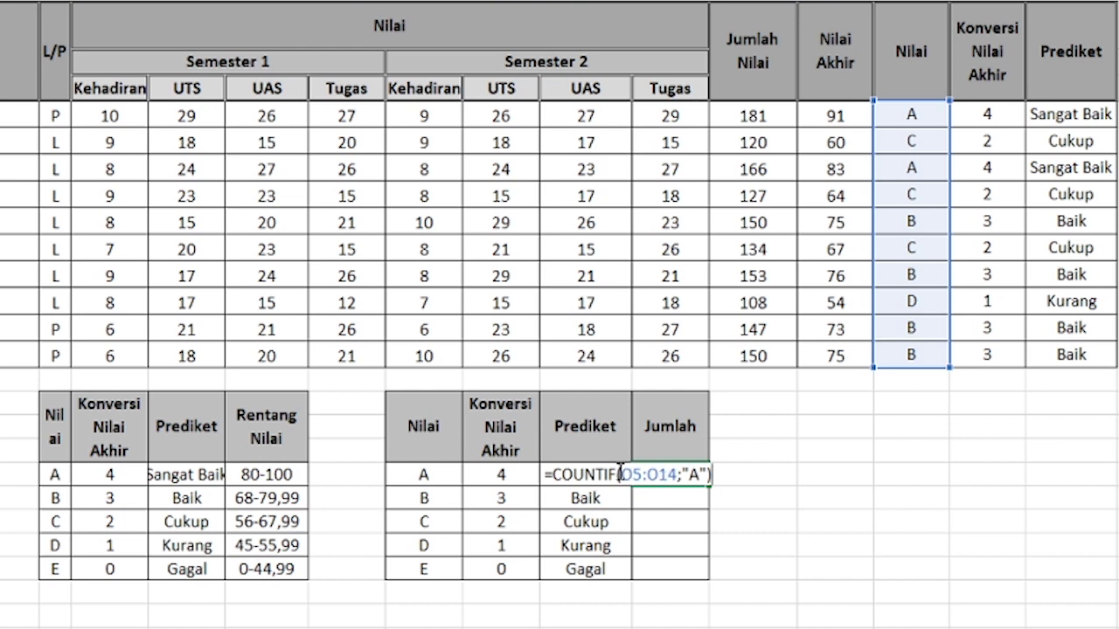
pyautogui.click(619, 472)
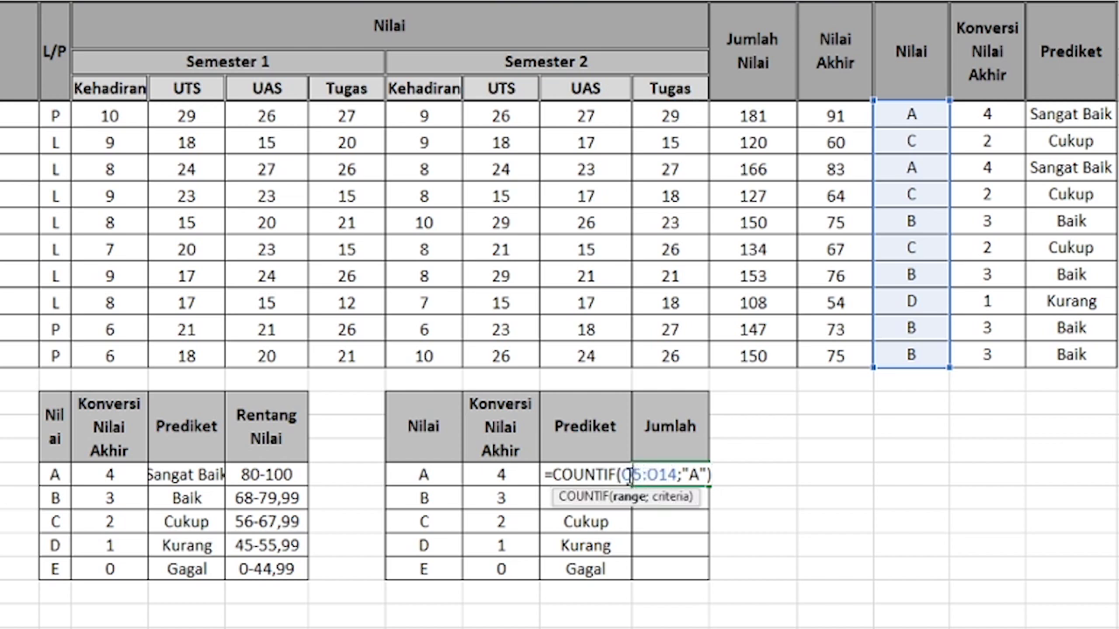
pyautogui.moveTo(620, 473); pyautogui.dragTo(661, 474)
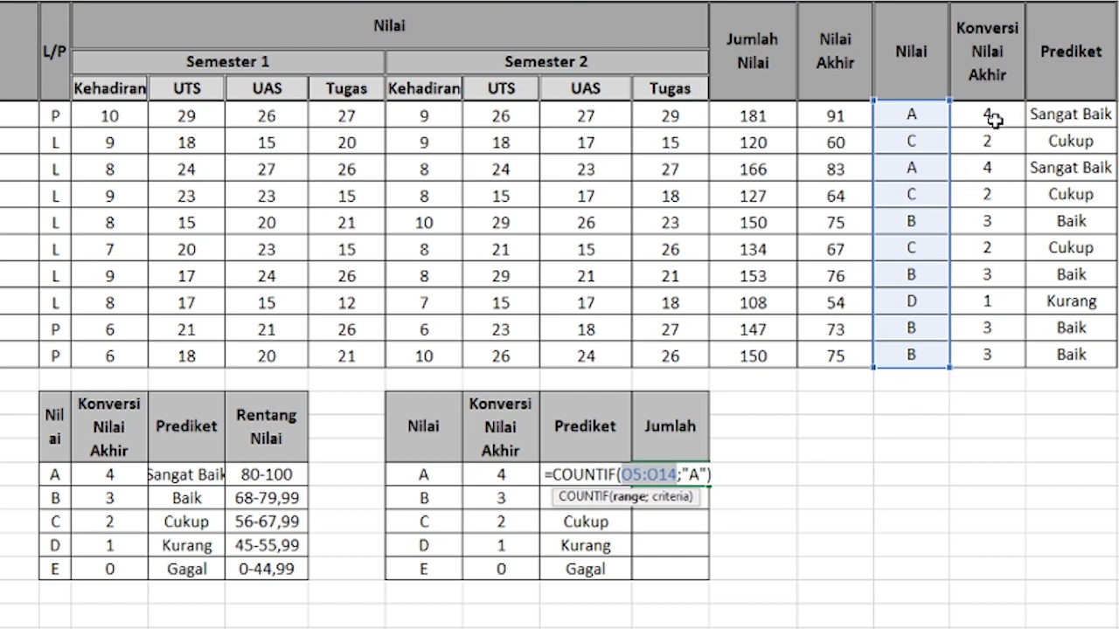
pyautogui.moveTo(991, 116); pyautogui.dragTo(998, 348)
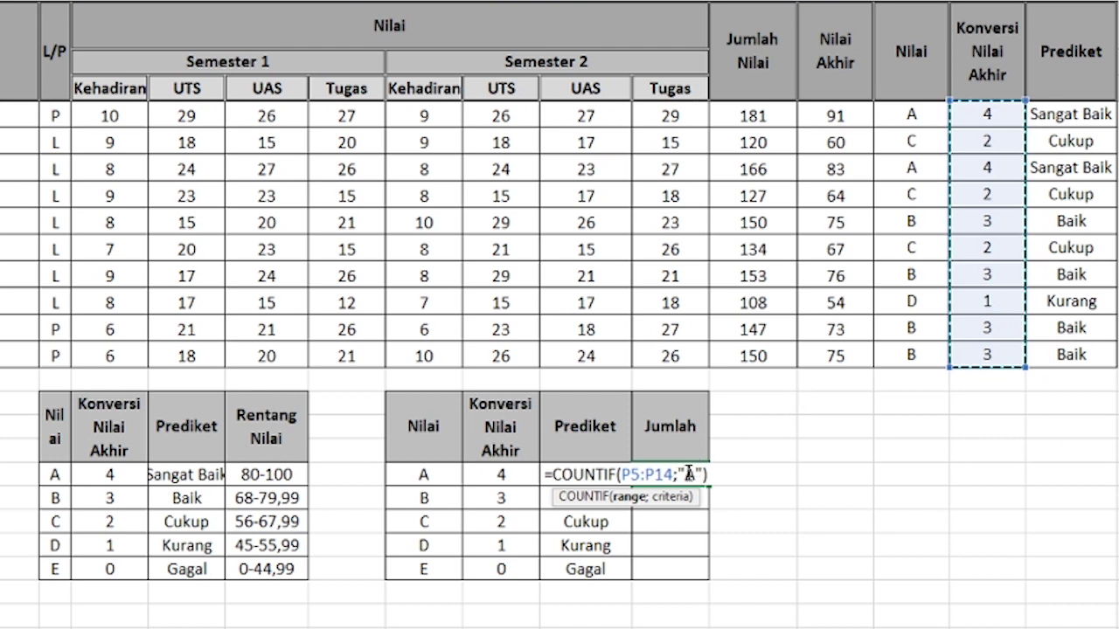
pyautogui.moveTo(680, 475); pyautogui.dragTo(702, 474)
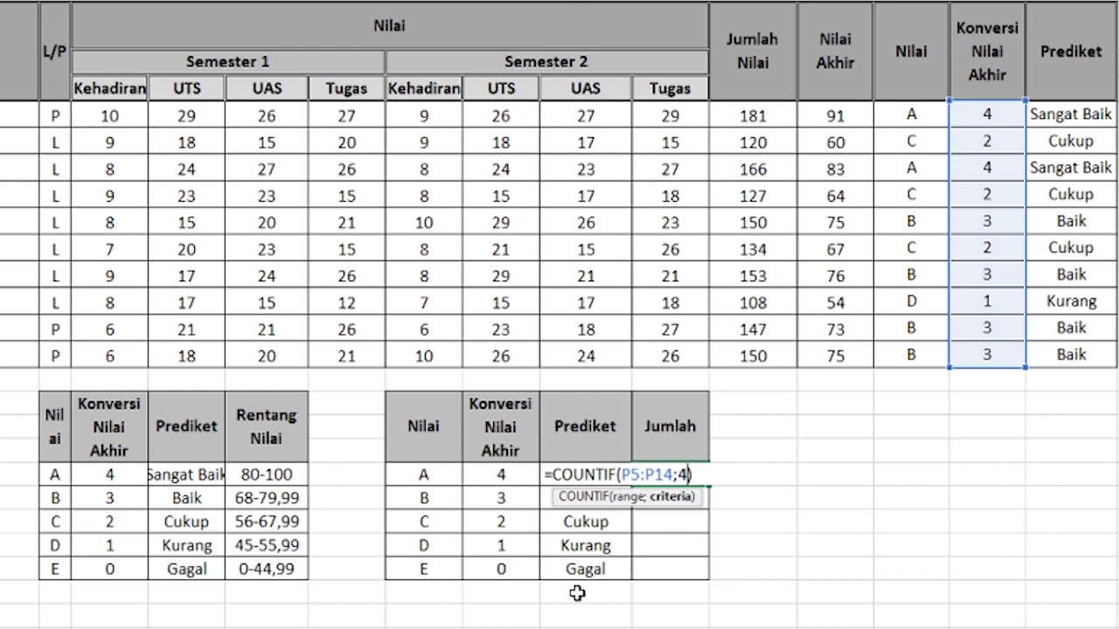
pyautogui.press('Return')
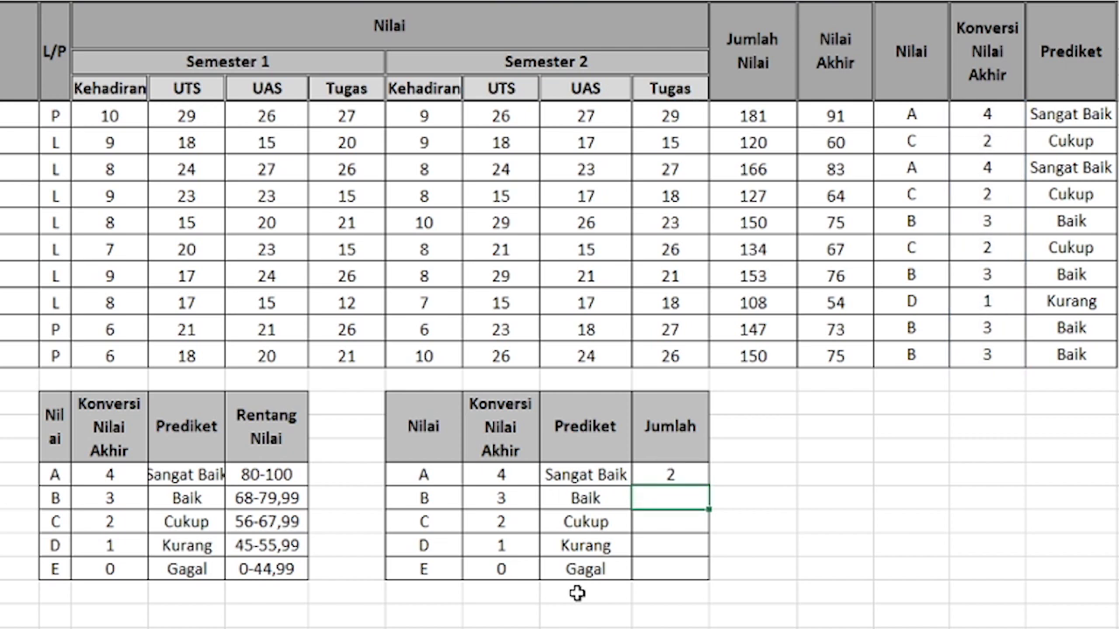
pyautogui.click(669, 475)
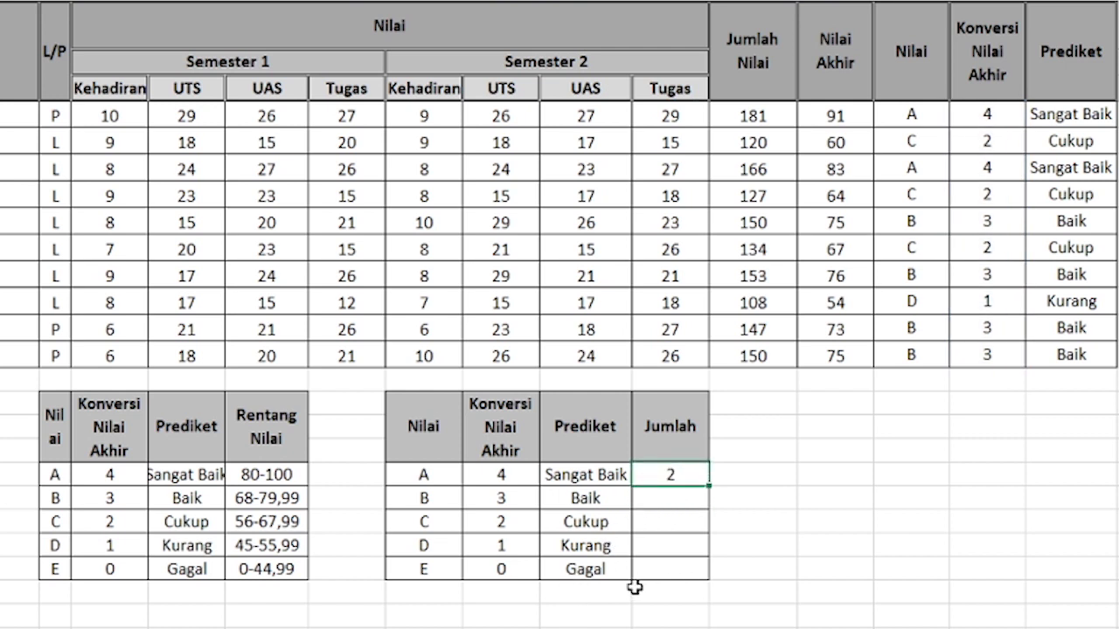
# - Enter =COUNTIF(P5:P14;2) in the Jumlah cell for grade C, counting in the Konversi Nilai Akhir column
pyautogui.click(668, 522)
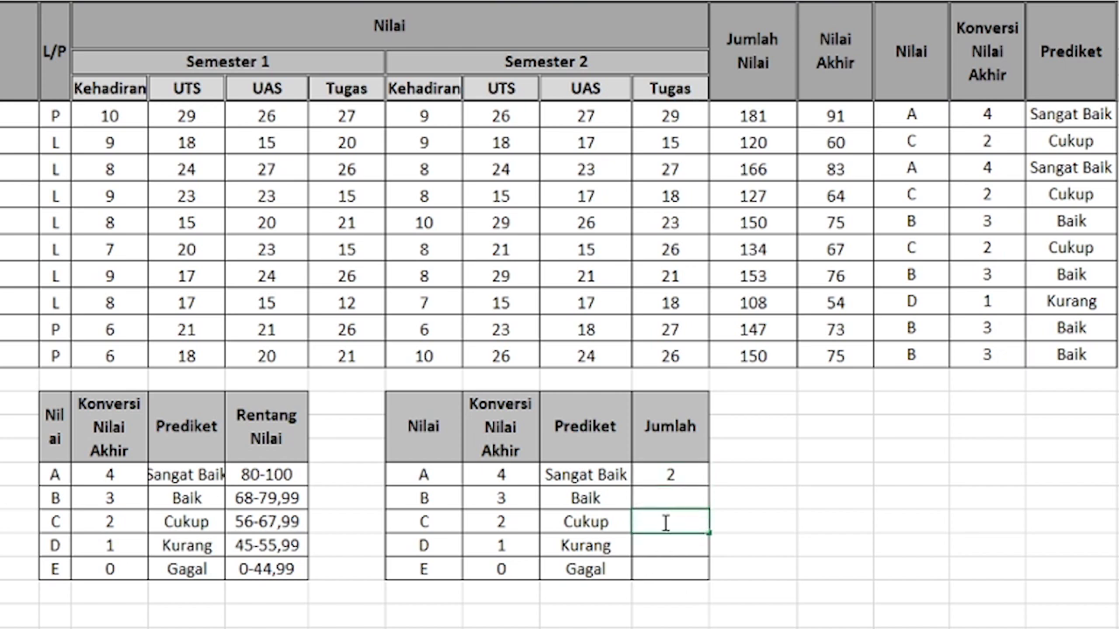
pyautogui.write('=cout')
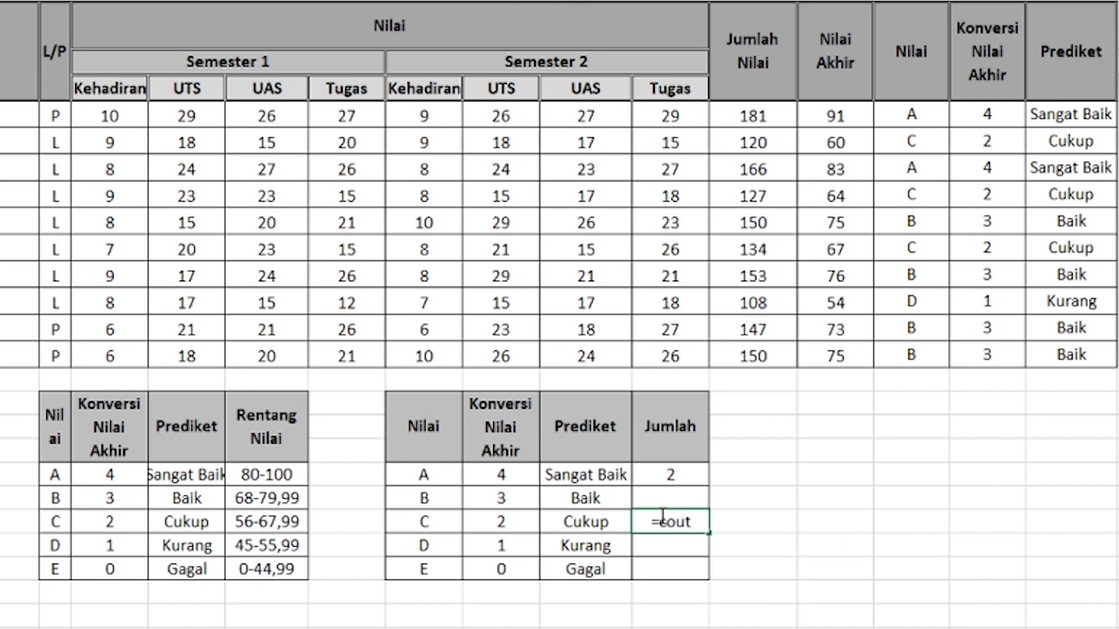
pyautogui.press('BackSpace')
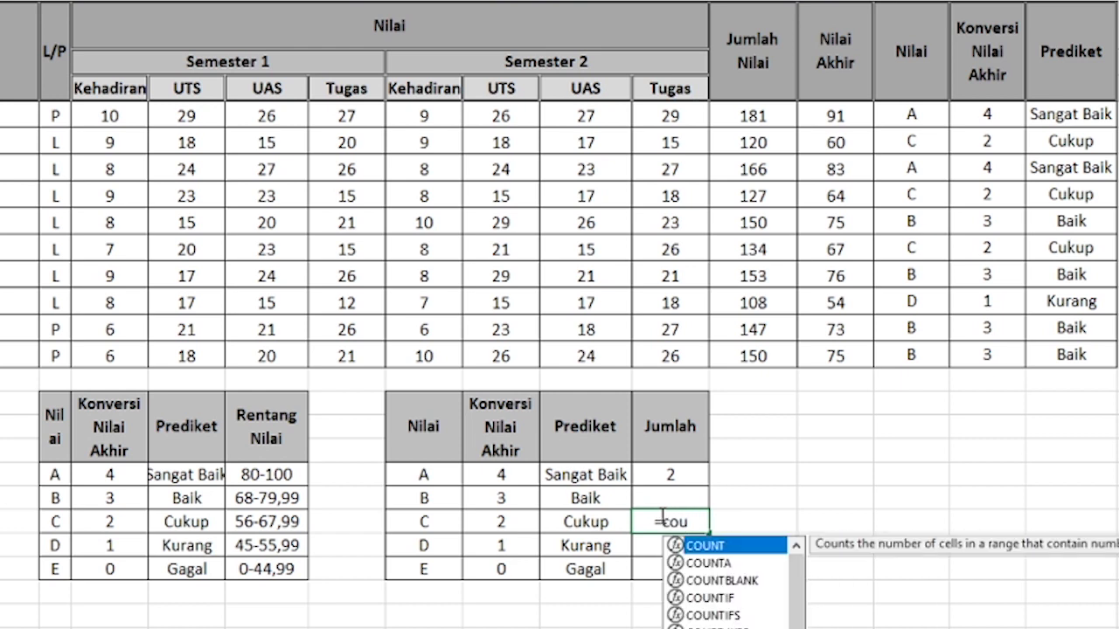
pyautogui.write('ntif')
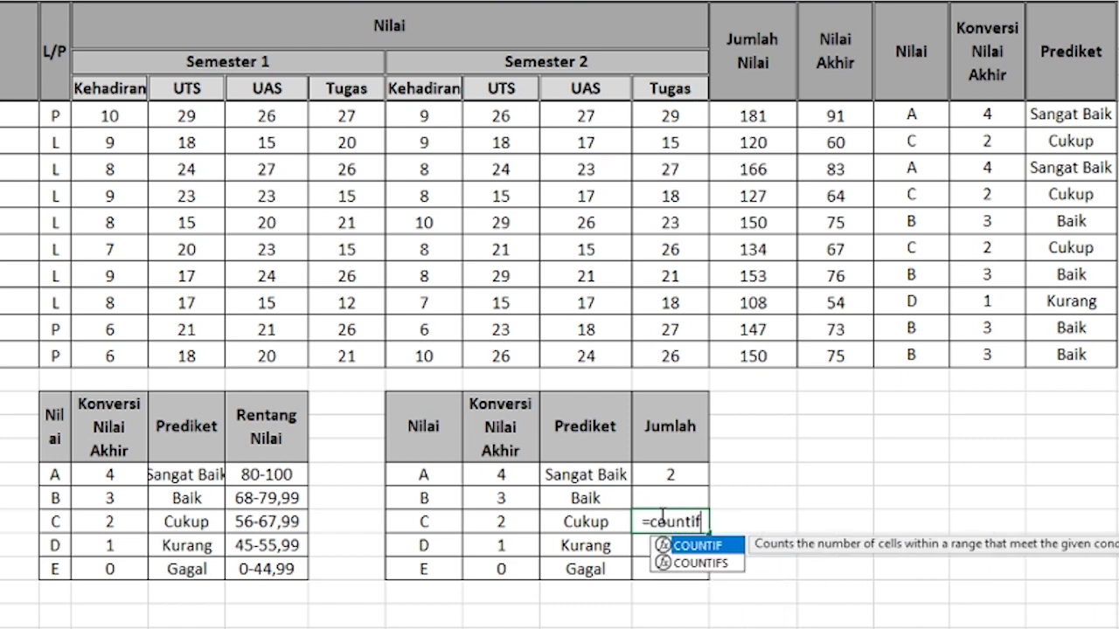
pyautogui.write('(')
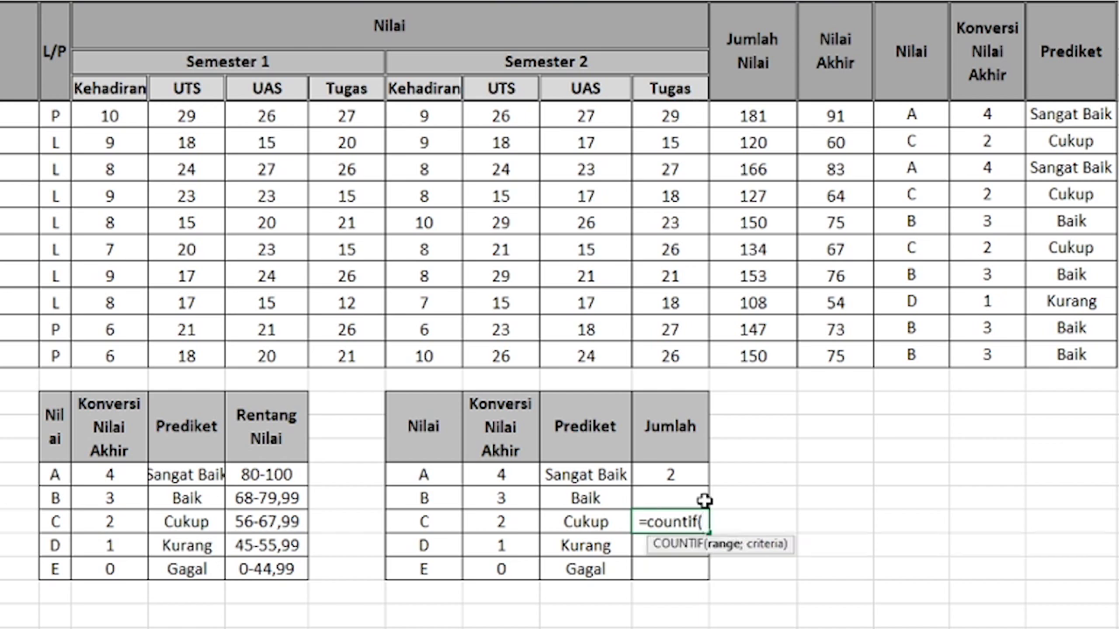
pyautogui.moveTo(979, 123); pyautogui.dragTo(1016, 349)
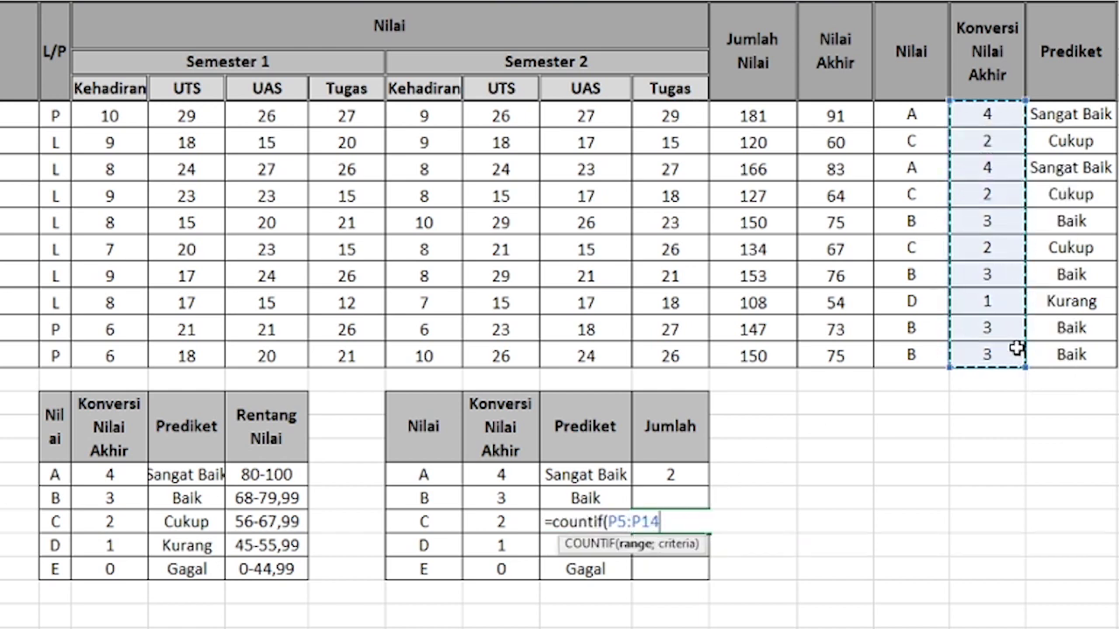
pyautogui.write(';2')
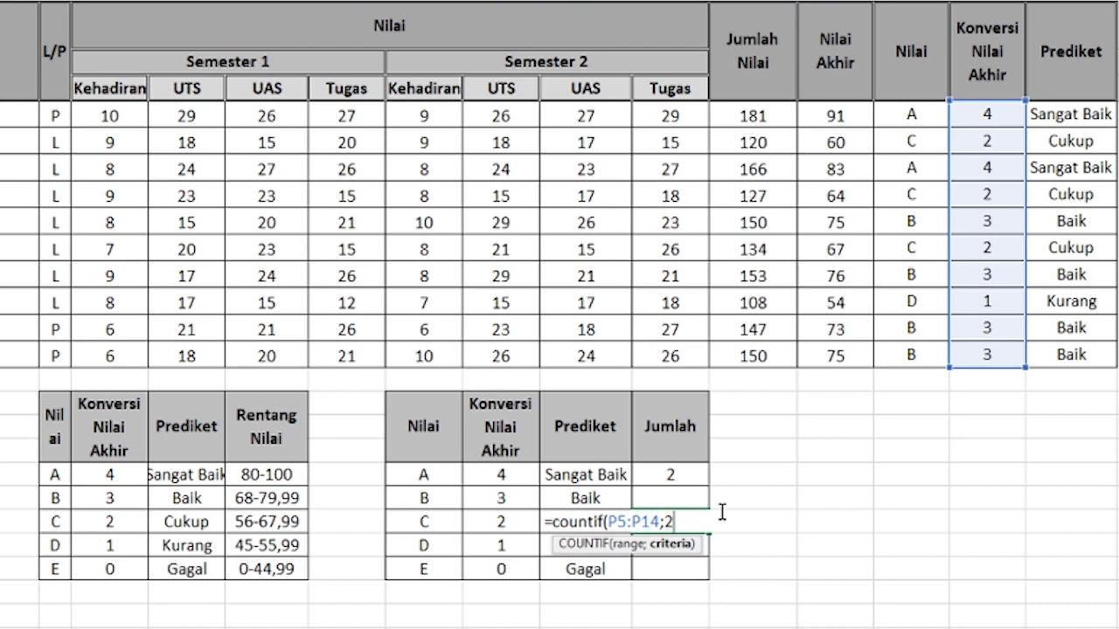
pyautogui.write(')')
pyautogui.press('Return')
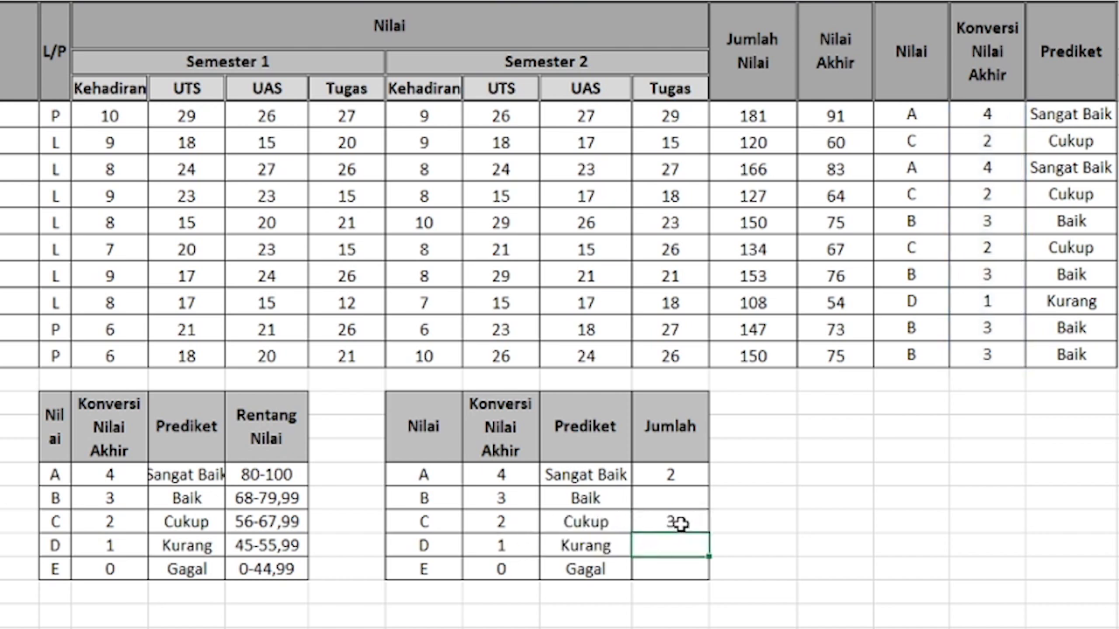
# - Check the grade C entries in the Nilai column against the Jumlah value for grade C
pyautogui.click(680, 523)
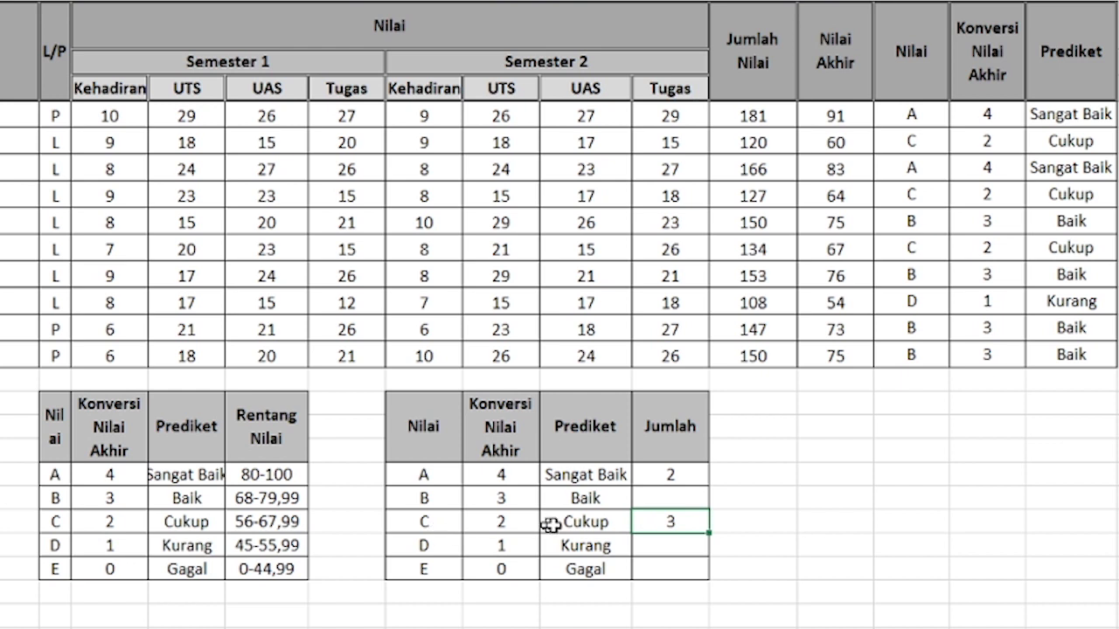
pyautogui.click(929, 143)
pyautogui.click(926, 192)
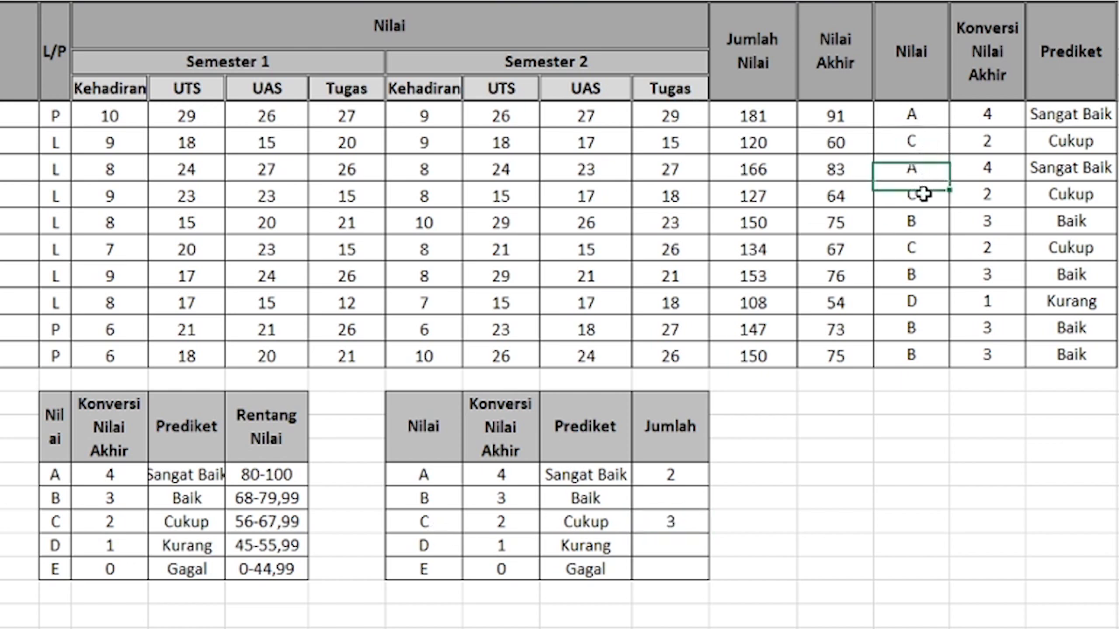
pyautogui.click(915, 248)
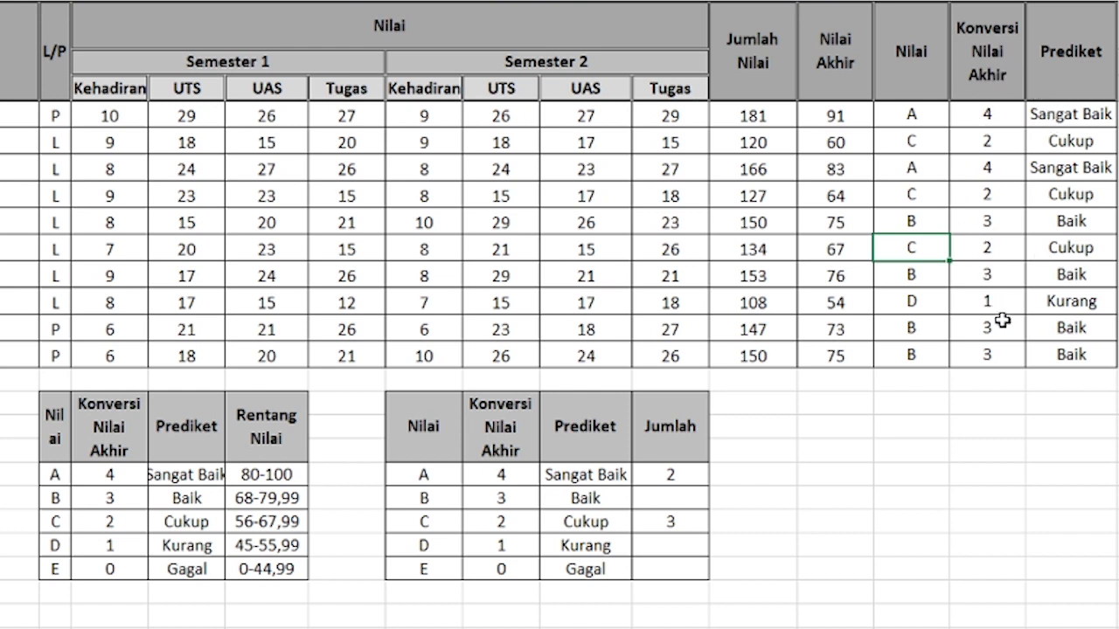
# - Enter =FREQUENCY(P5:P14;J19:J23) in the Jumlah cell for grade A, using the Konversi Nilai Akhir values as data and bins
pyautogui.click(680, 478)
pyautogui.doubleClick(680, 477)
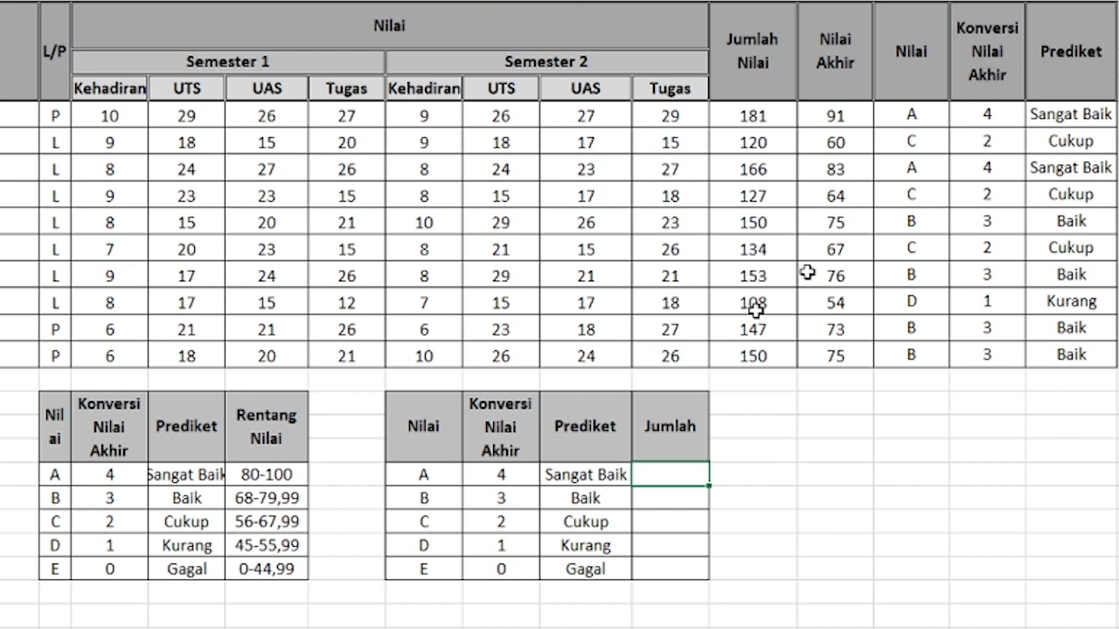
pyautogui.write('=freqi')
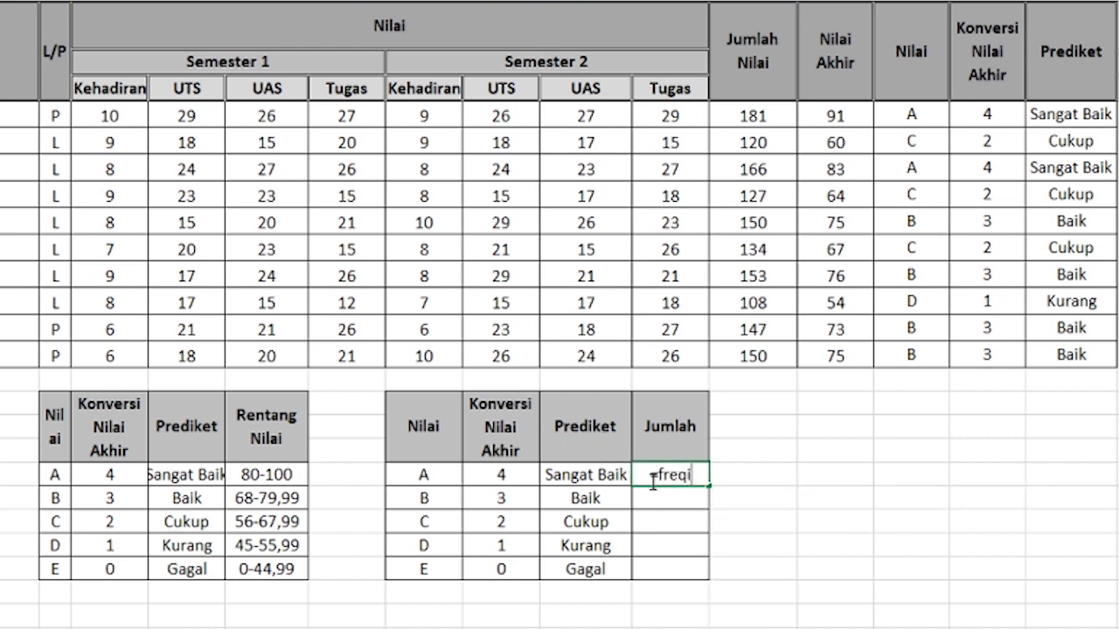
pyautogui.press('BackSpace')
pyautogui.write('uency')
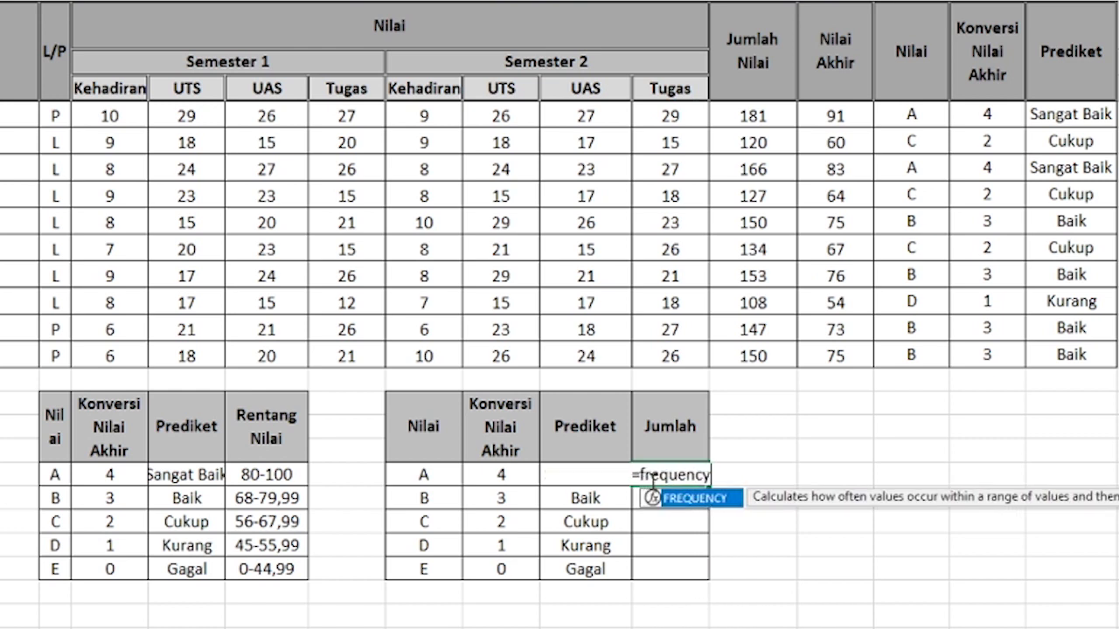
pyautogui.write('(')
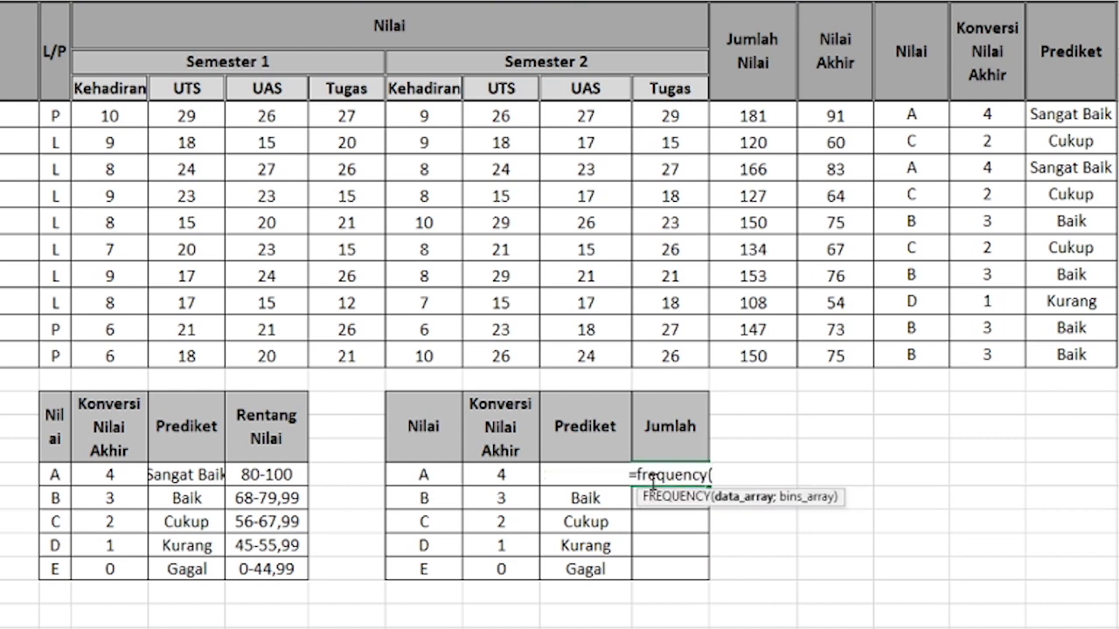
pyautogui.click(996, 114)
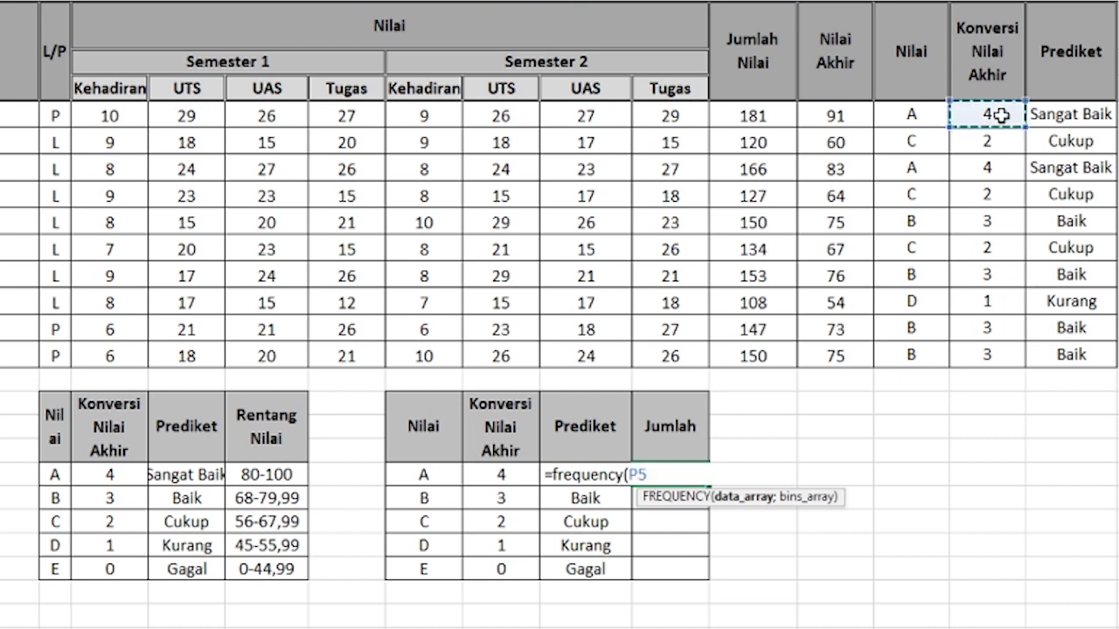
pyautogui.moveTo(998, 115); pyautogui.dragTo(1024, 358)
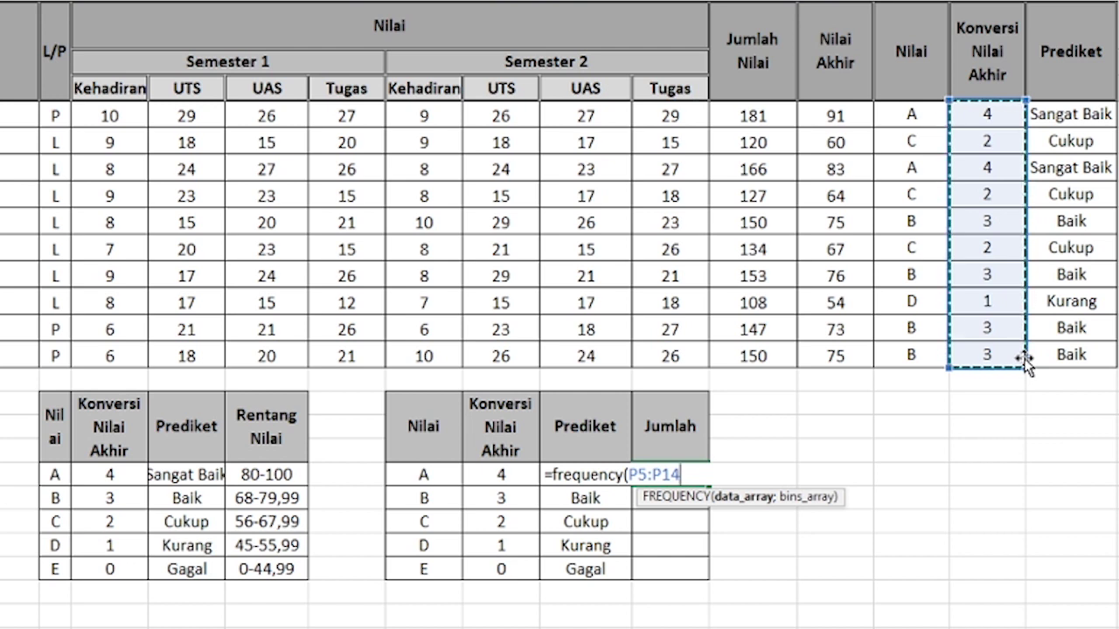
pyautogui.write(';')
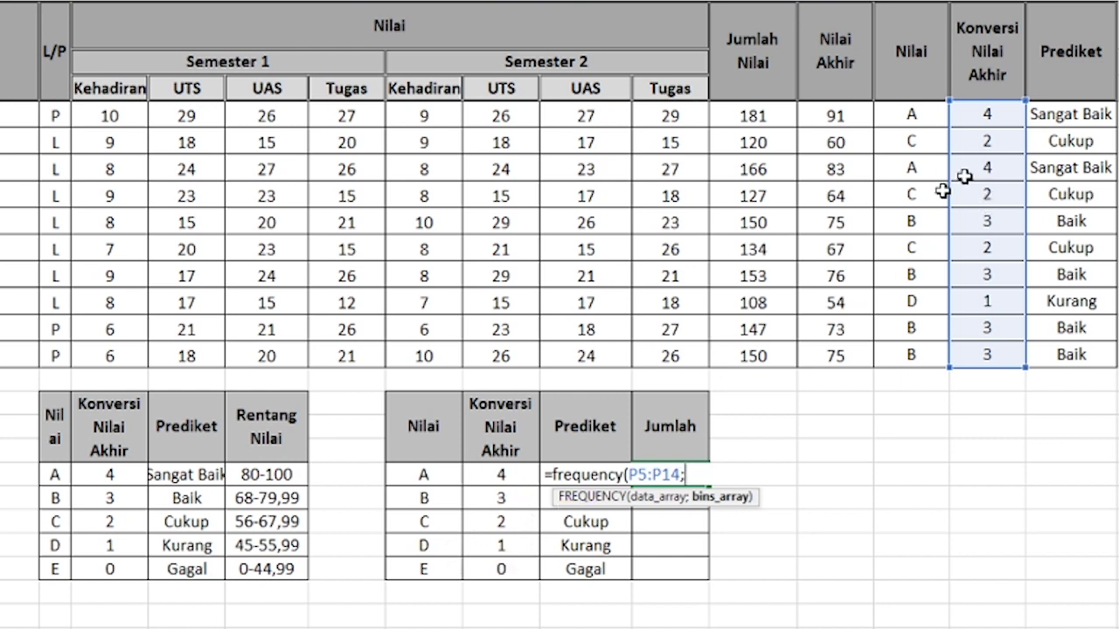
pyautogui.moveTo(501, 474); pyautogui.dragTo(507, 568)
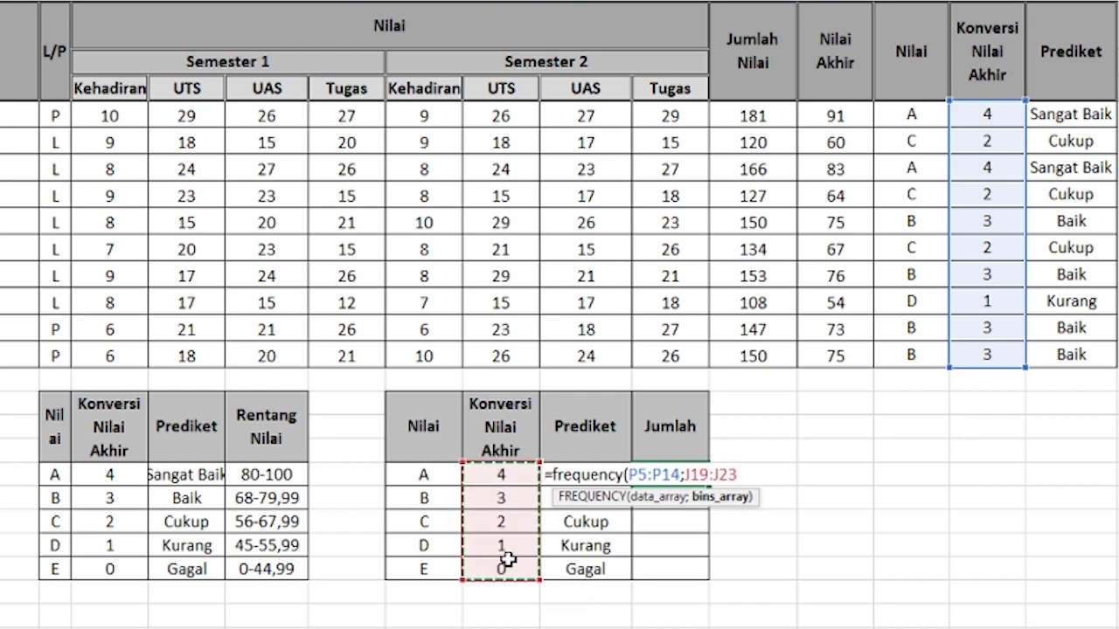
pyautogui.write(')')
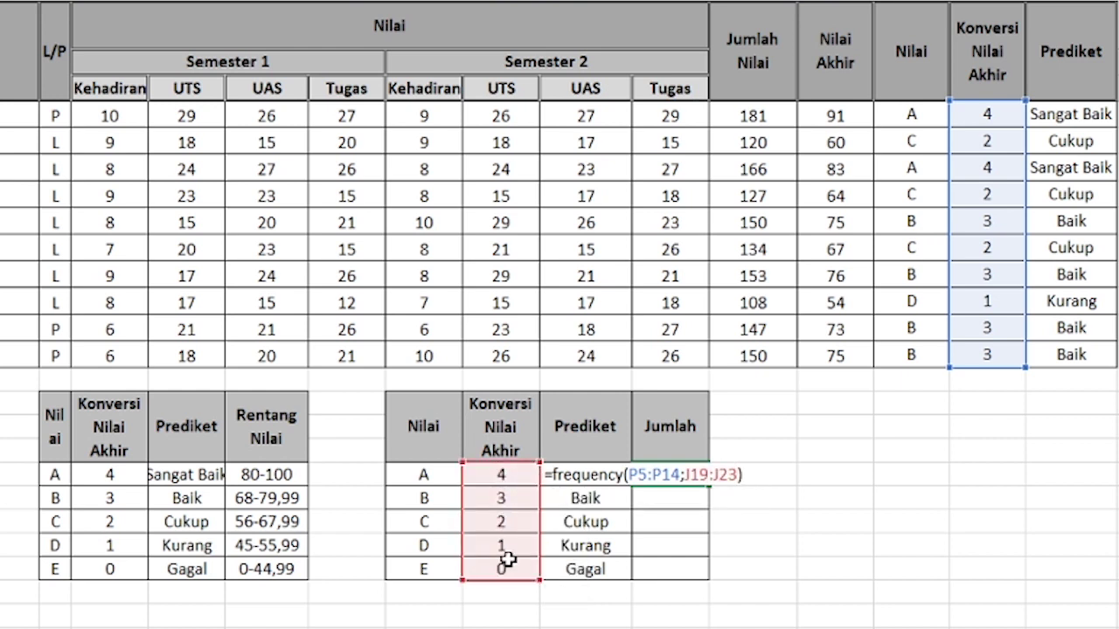
pyautogui.press('Return')
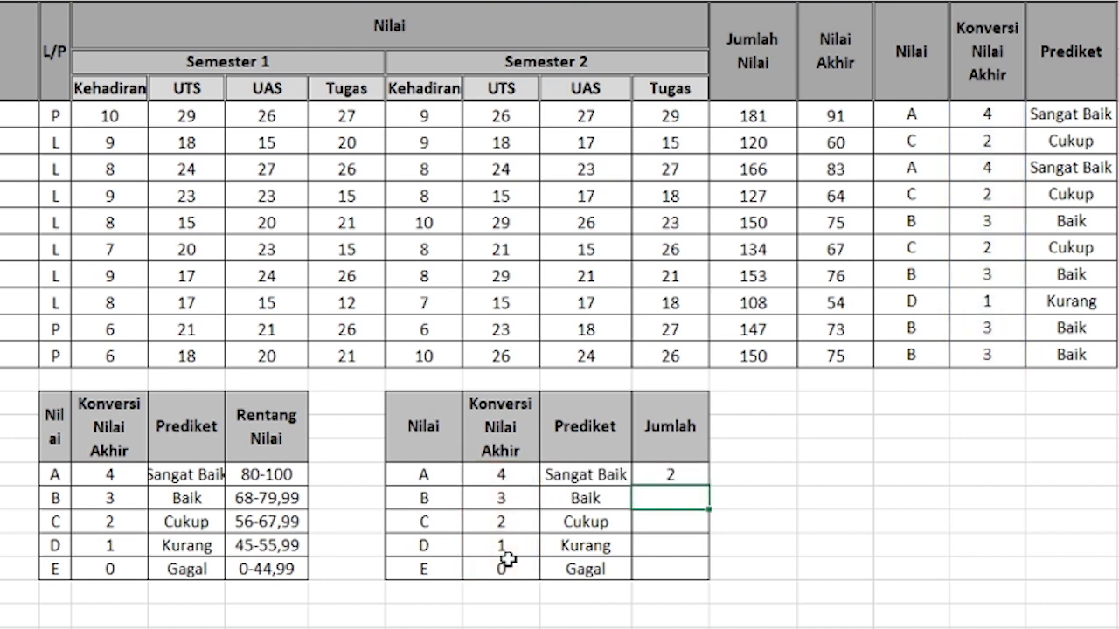
# - Fill the FREQUENCY formula down the Jumlah column from grade A to grade E
pyautogui.click(680, 475)
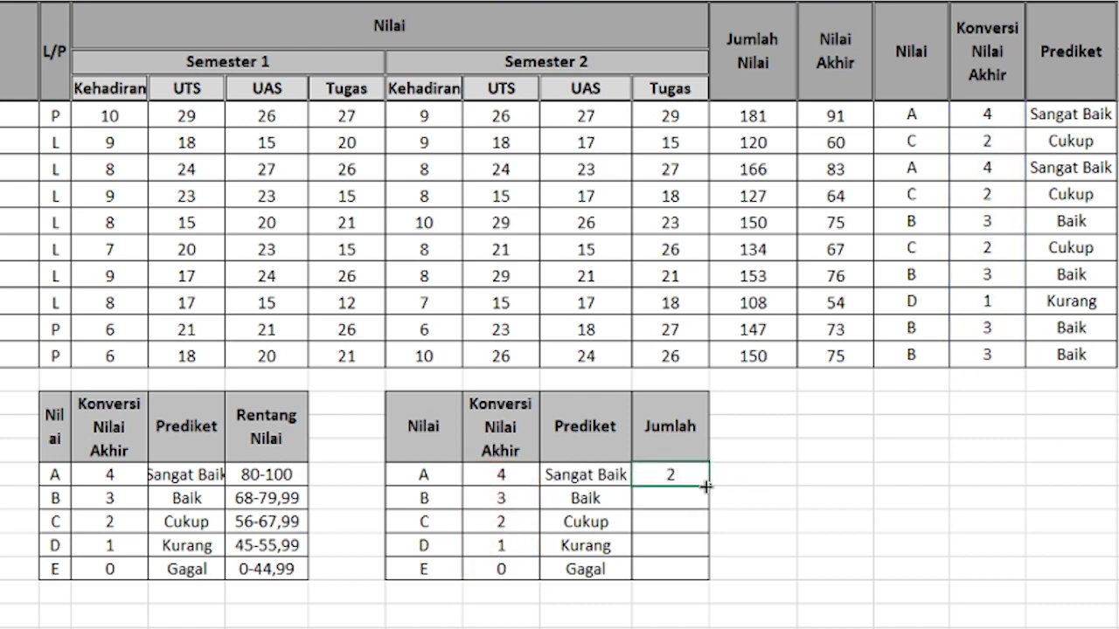
pyautogui.moveTo(709, 490); pyautogui.dragTo(710, 572)
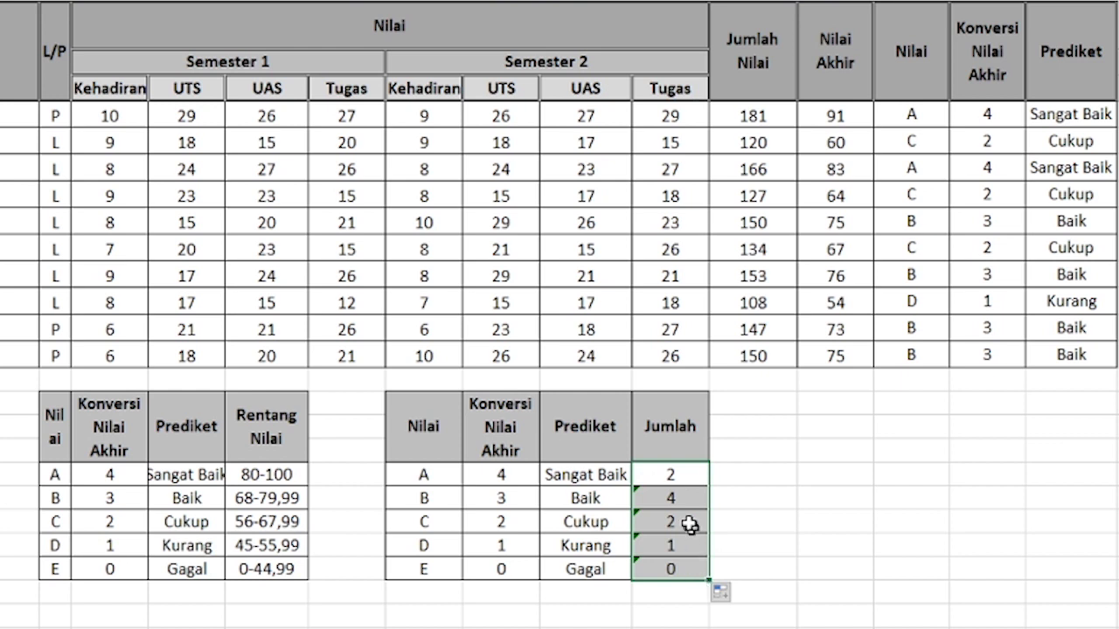
pyautogui.click(670, 475)
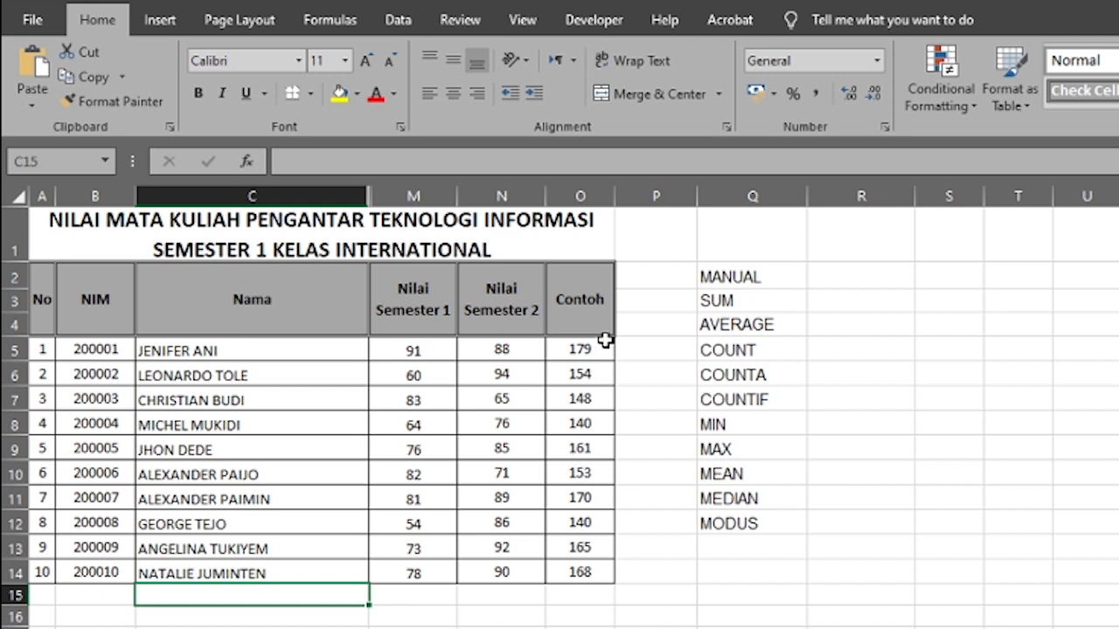
# - Enter =MIN(O5:O14) in O15 below the Contoh column to find its smallest value
pyautogui.click(576, 569)
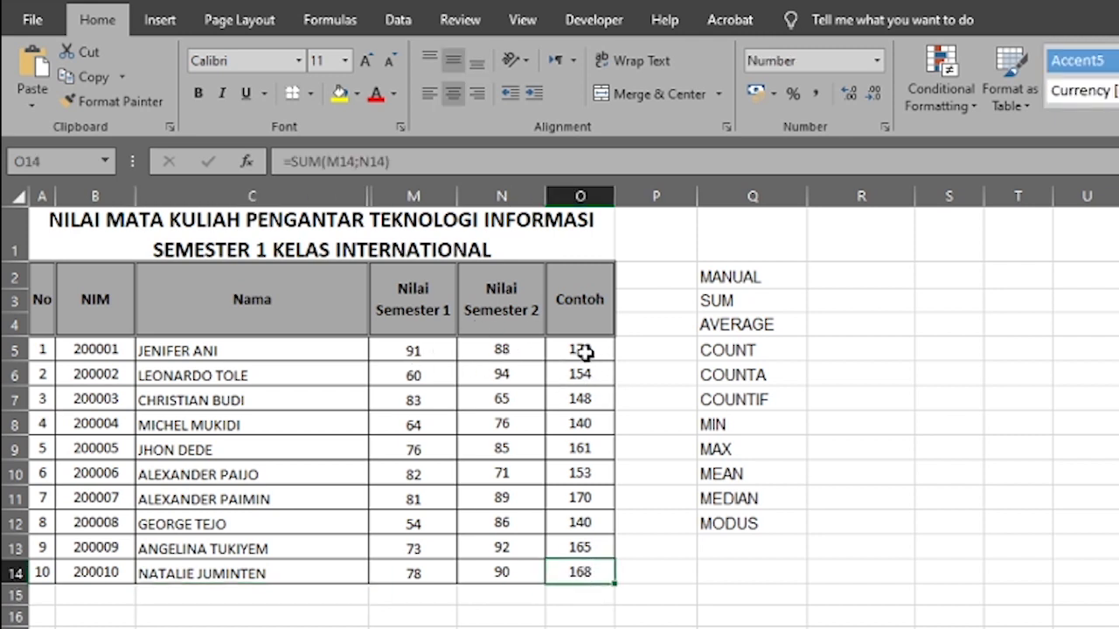
pyautogui.click(572, 596)
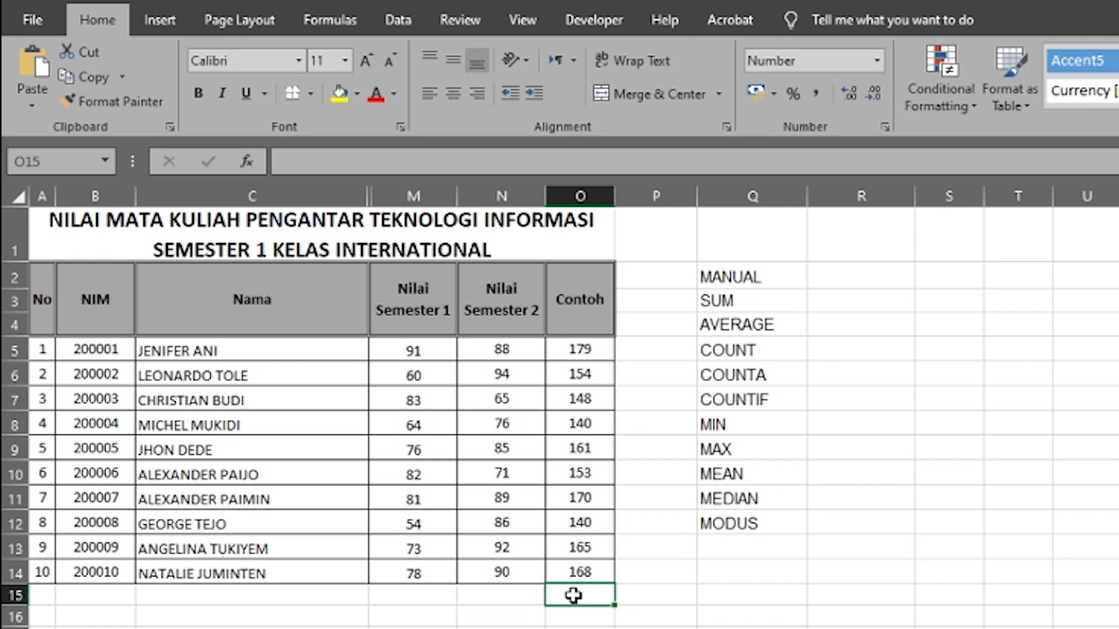
pyautogui.write('=')
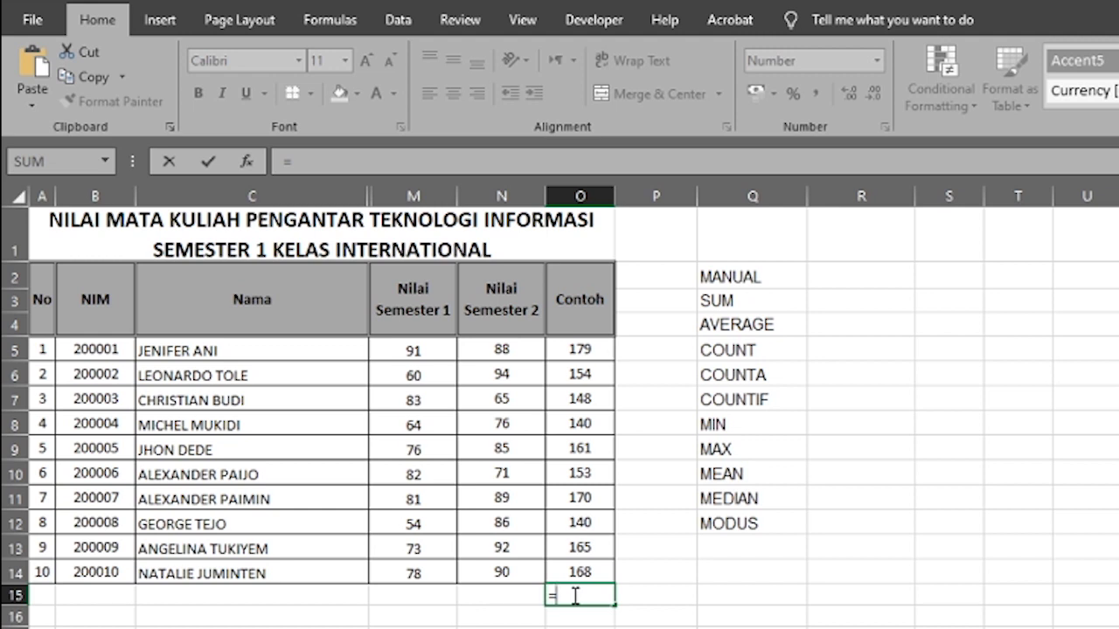
pyautogui.write('mi')
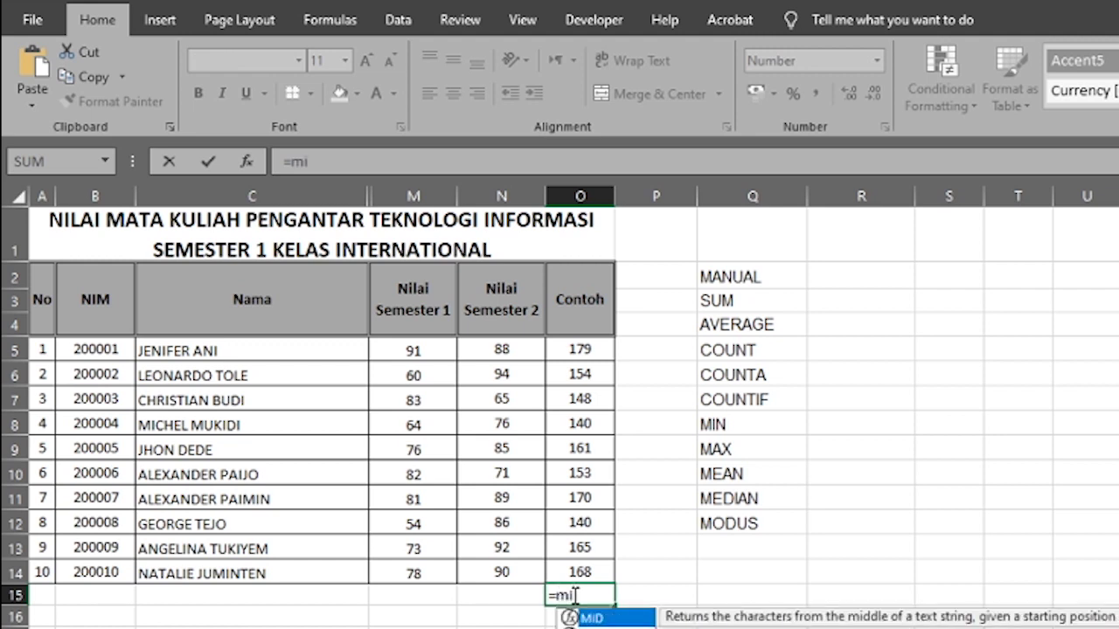
pyautogui.write('n')
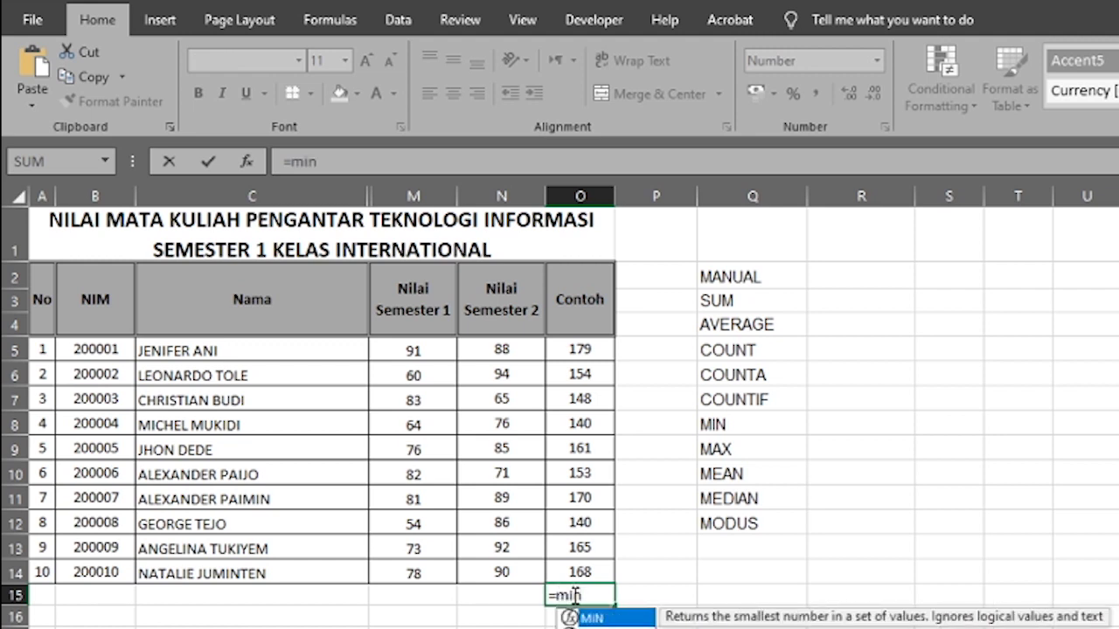
pyautogui.write('(')
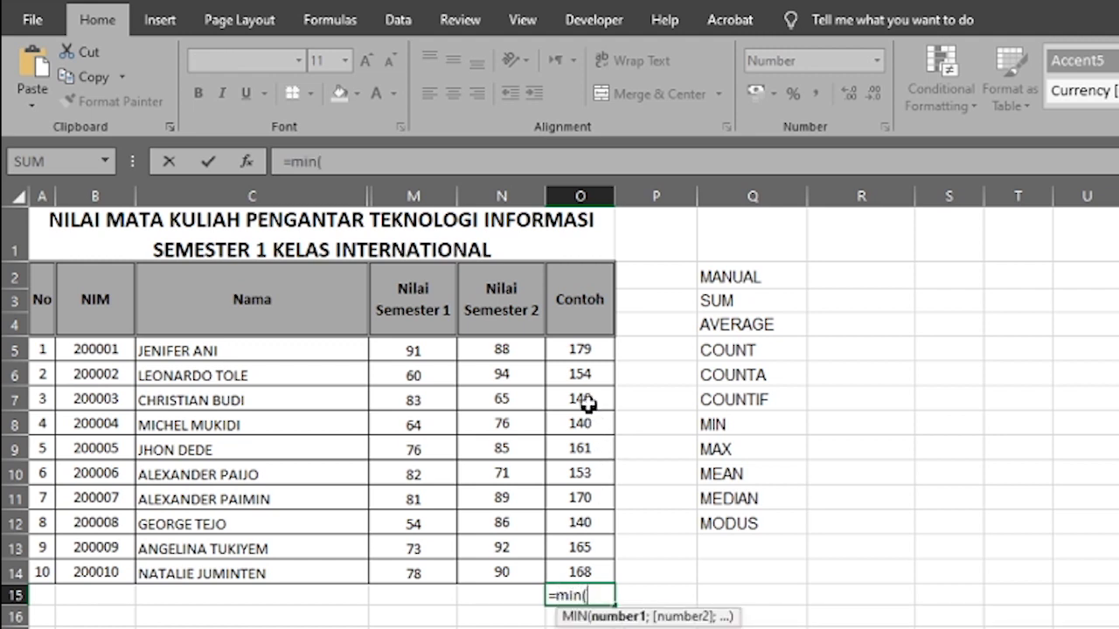
pyautogui.moveTo(579, 352); pyautogui.dragTo(593, 570)
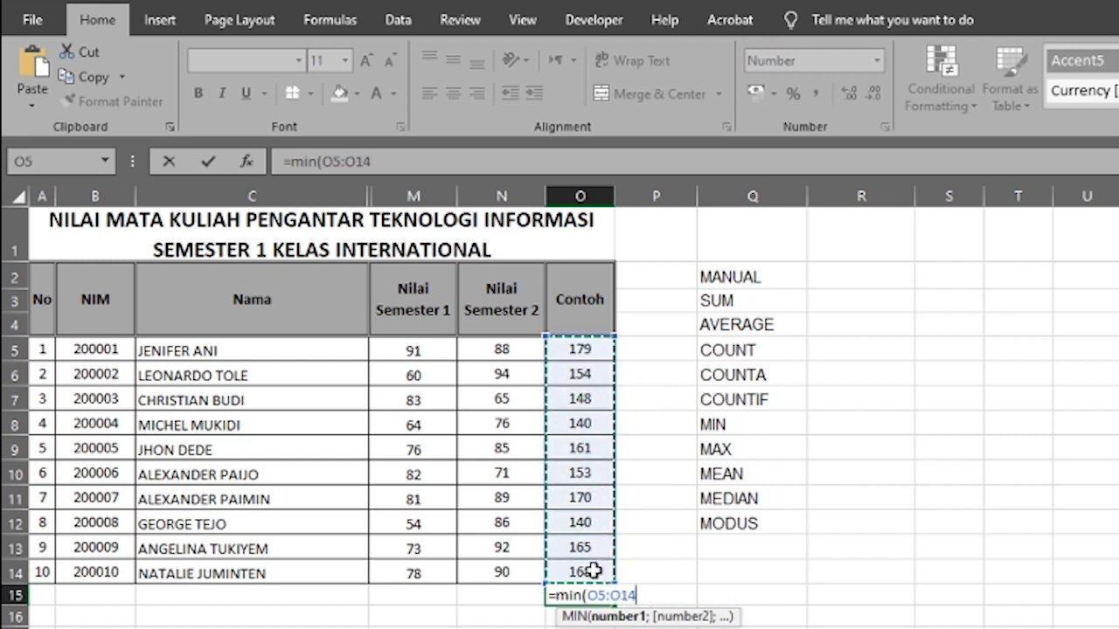
pyautogui.write(')')
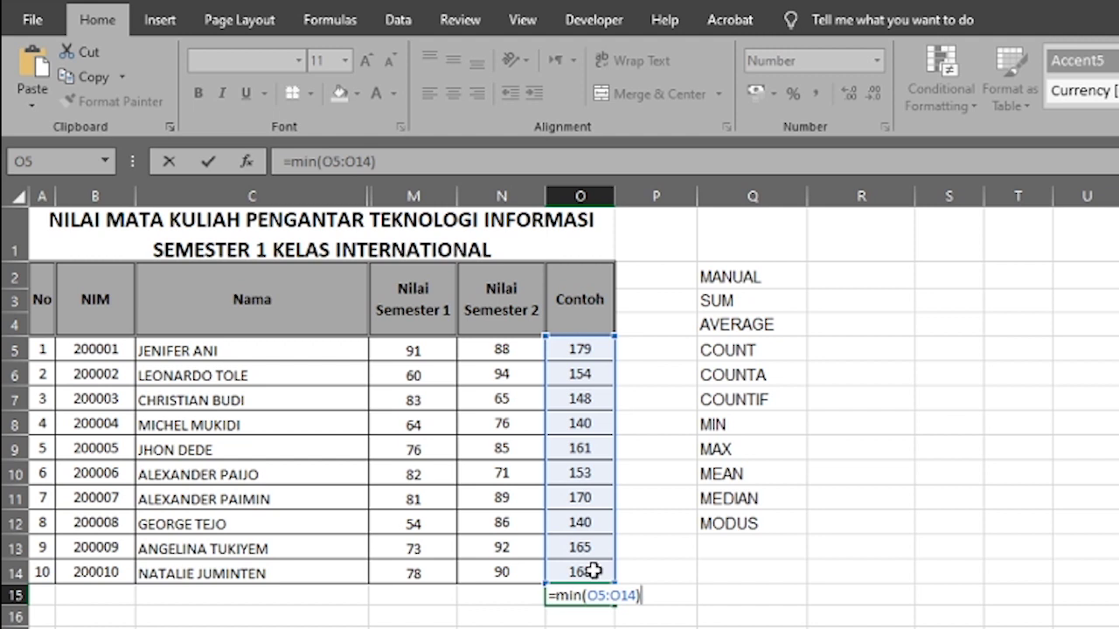
pyautogui.press('Return')
# - Check the MIN result in O15 against the matching Contoh values in O12 and O8
pyautogui.click(592, 596)
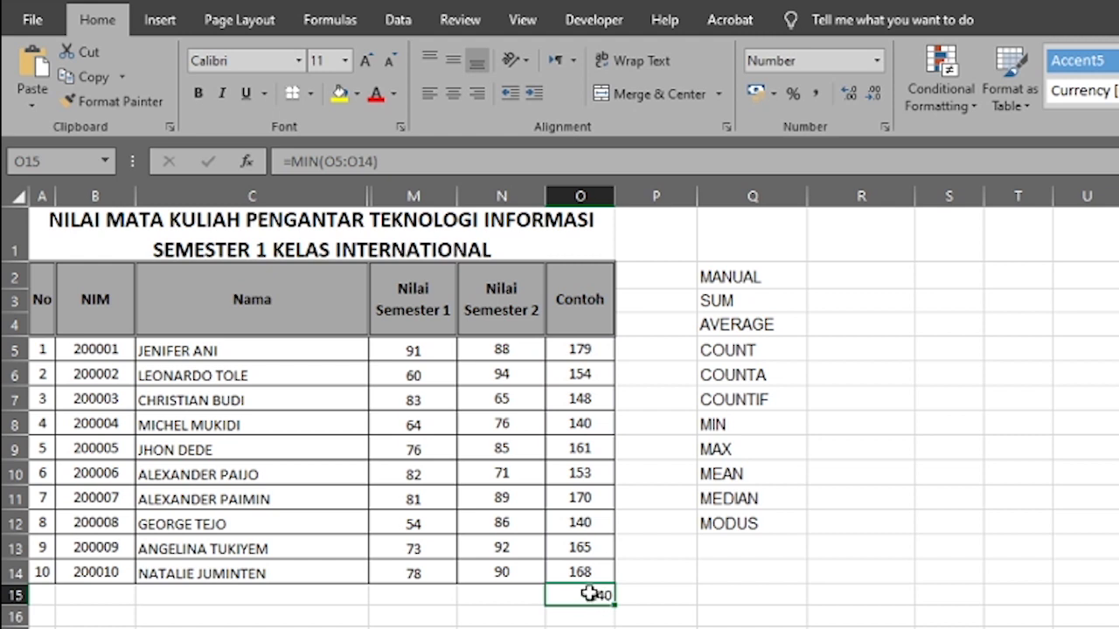
pyautogui.click(580, 523)
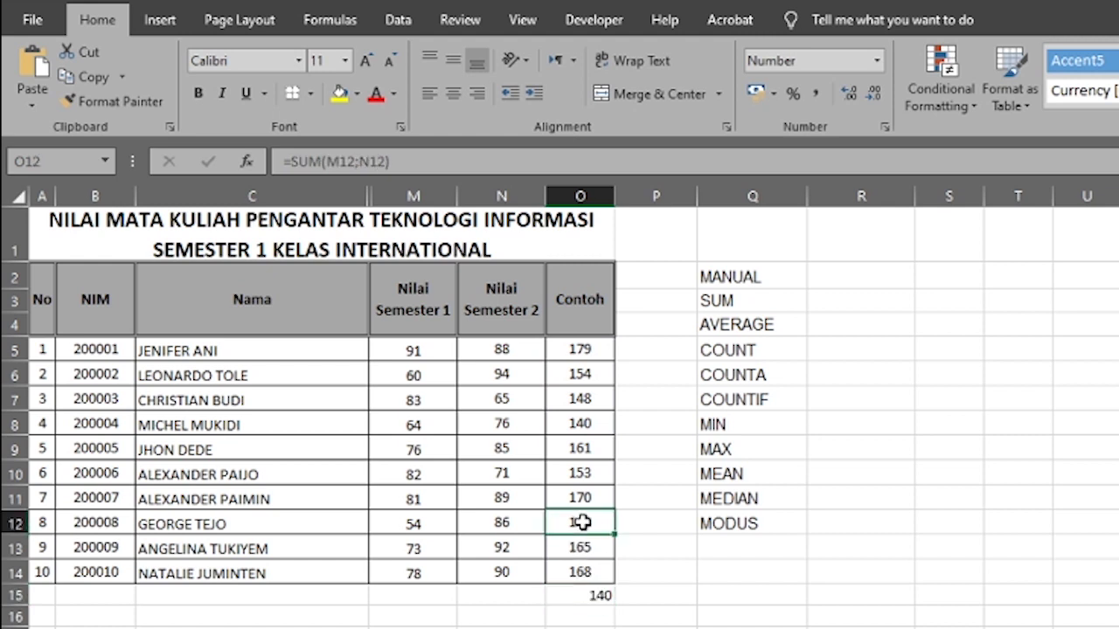
pyautogui.click(589, 426)
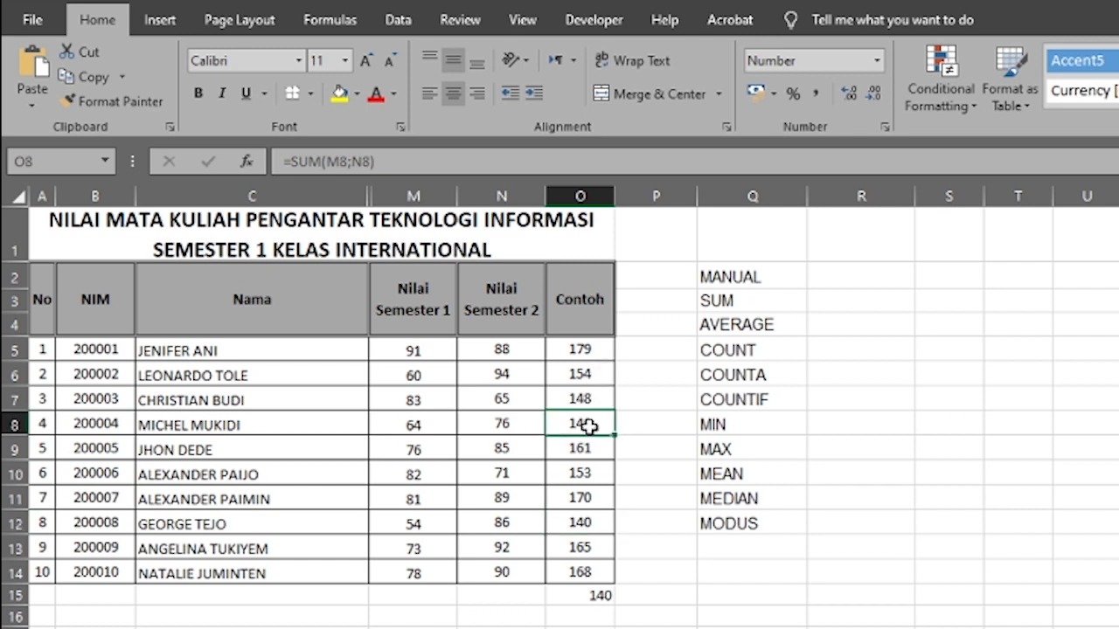
# - Change the function in O15 to MAX over O5:O14 to find the largest Contoh value
pyautogui.click(587, 595)
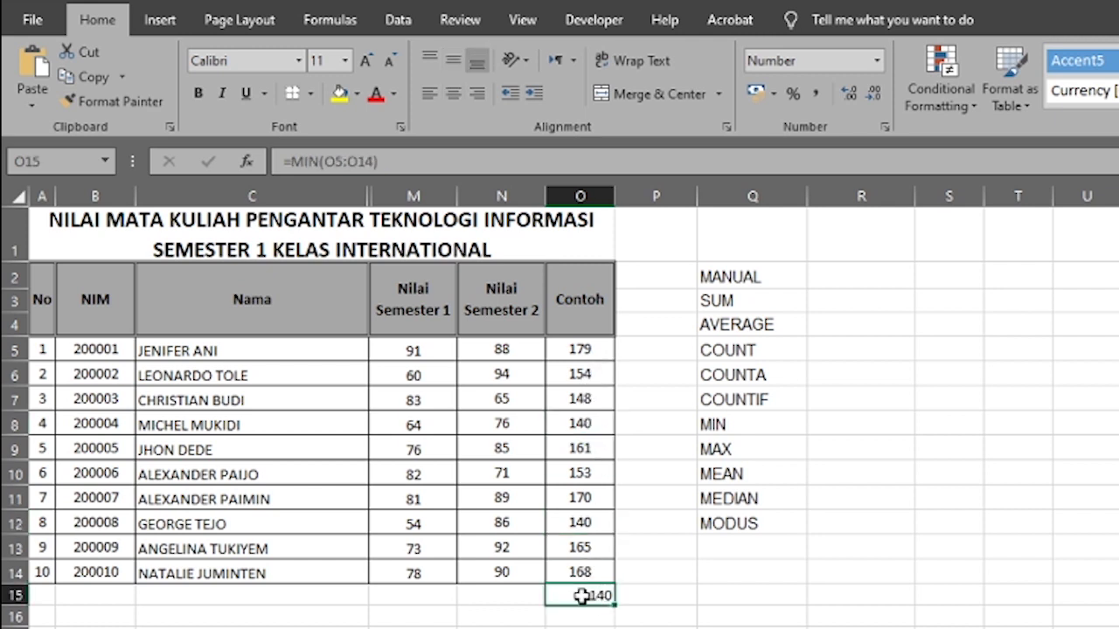
pyautogui.doubleClick(578, 595)
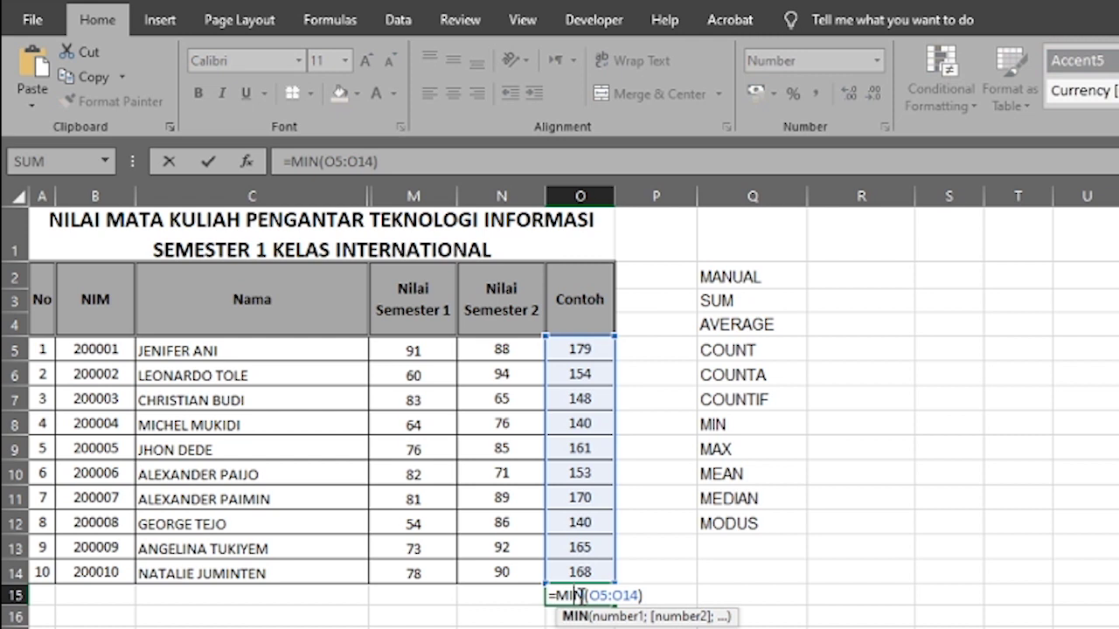
pyautogui.click(581, 595)
pyautogui.press('BackSpace')
pyautogui.press('BackSpace')
pyautogui.write('ax')
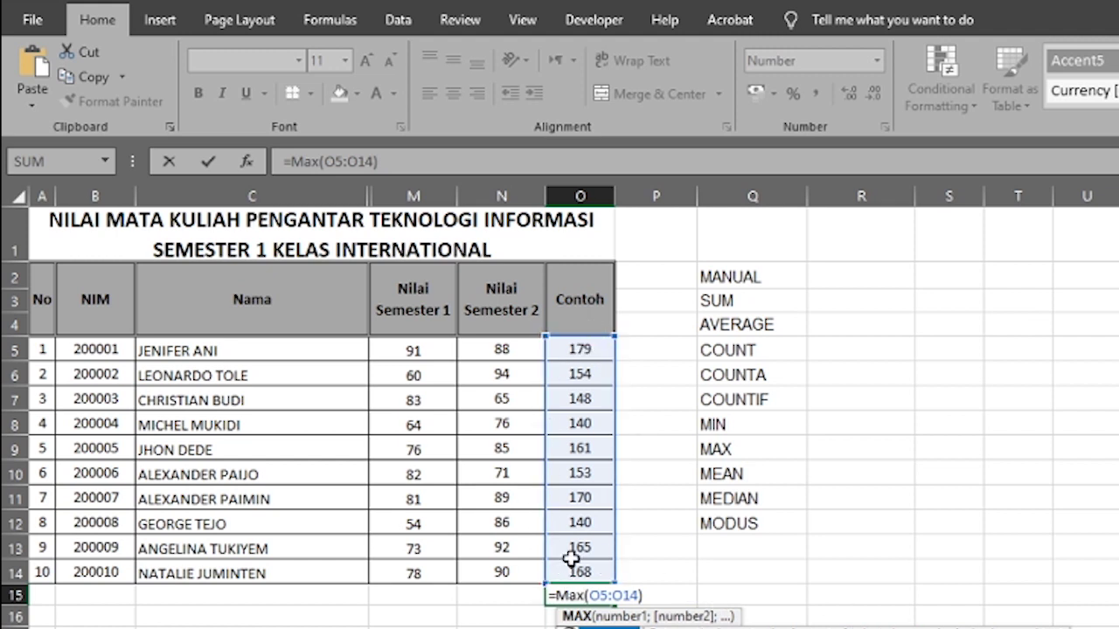
pyautogui.press('Return')
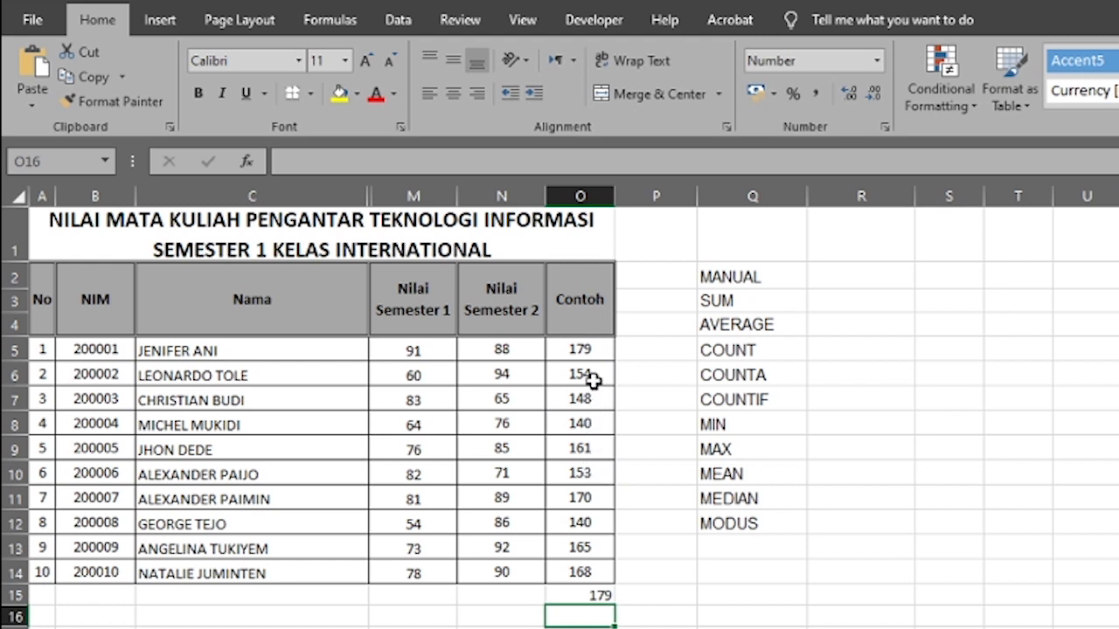
# - Check the MAX result against the Contoh value in O5, and clear O15
pyautogui.click(592, 350)
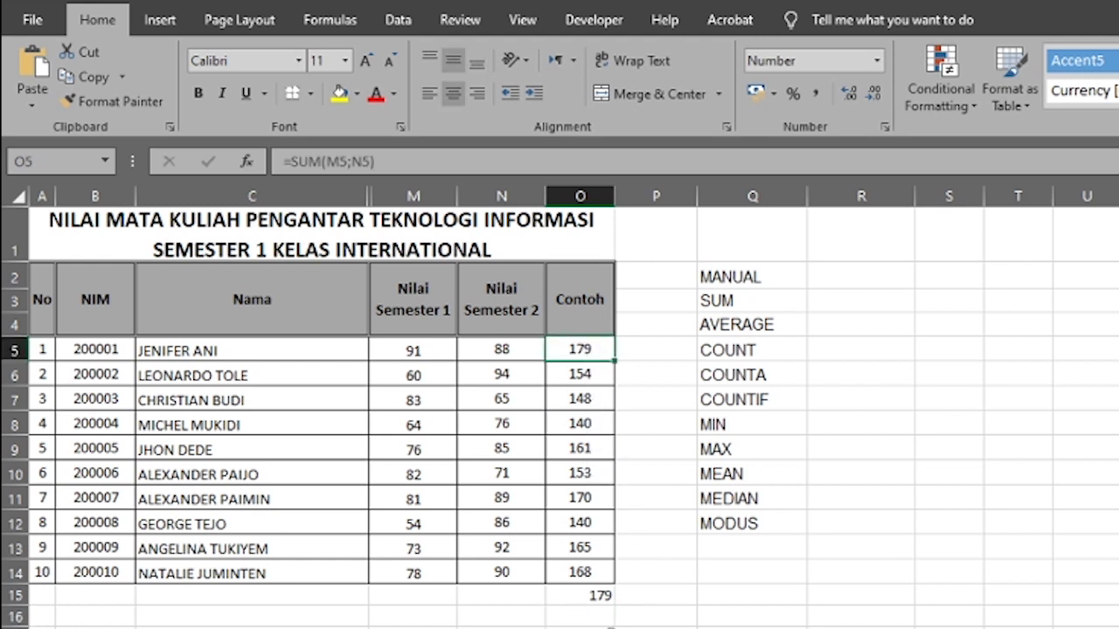
pyautogui.click(598, 600)
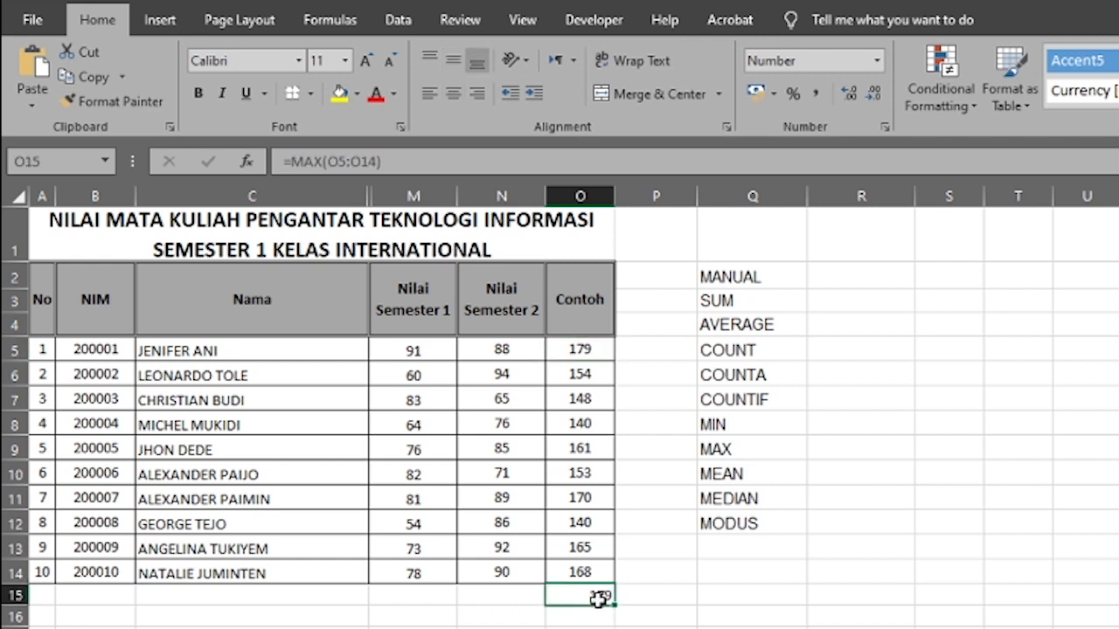
pyautogui.press('Delete')
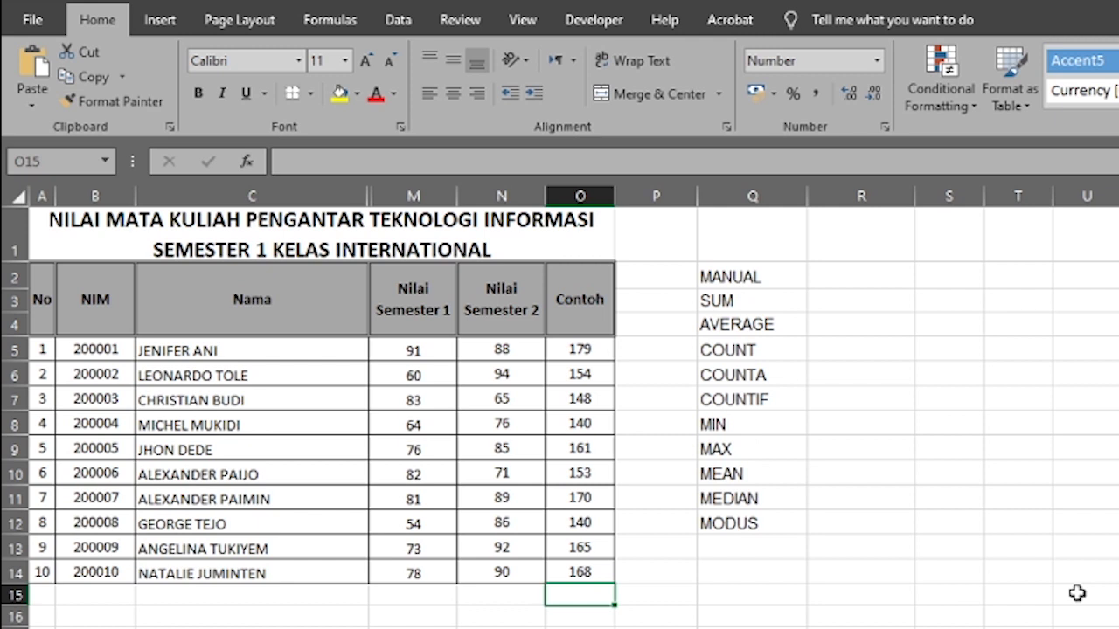
pyautogui.write('=')
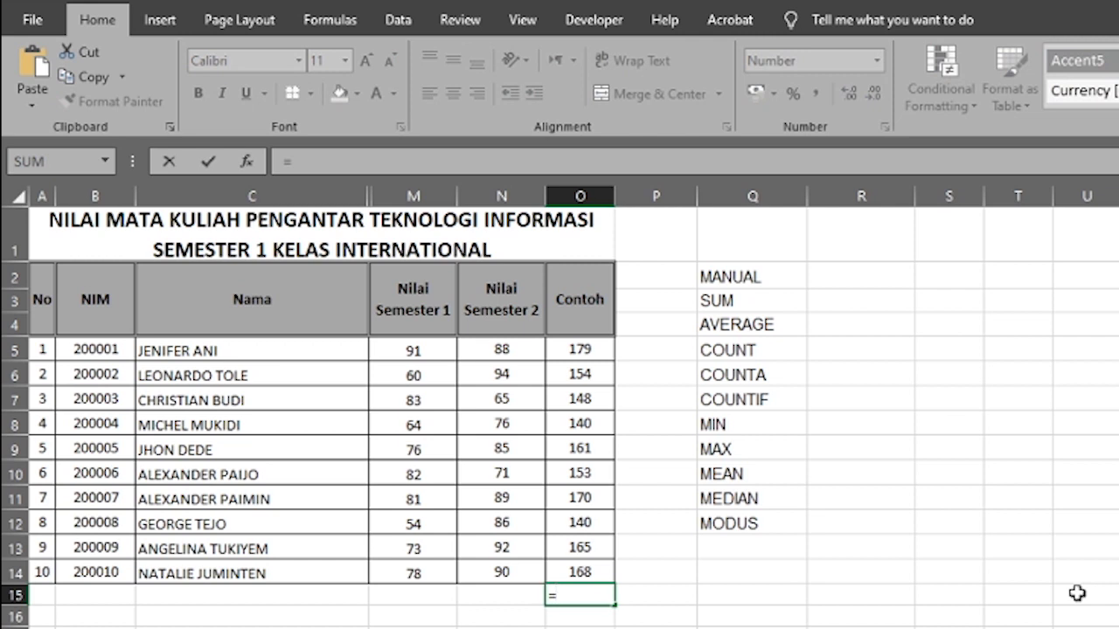
pyautogui.write('mean')
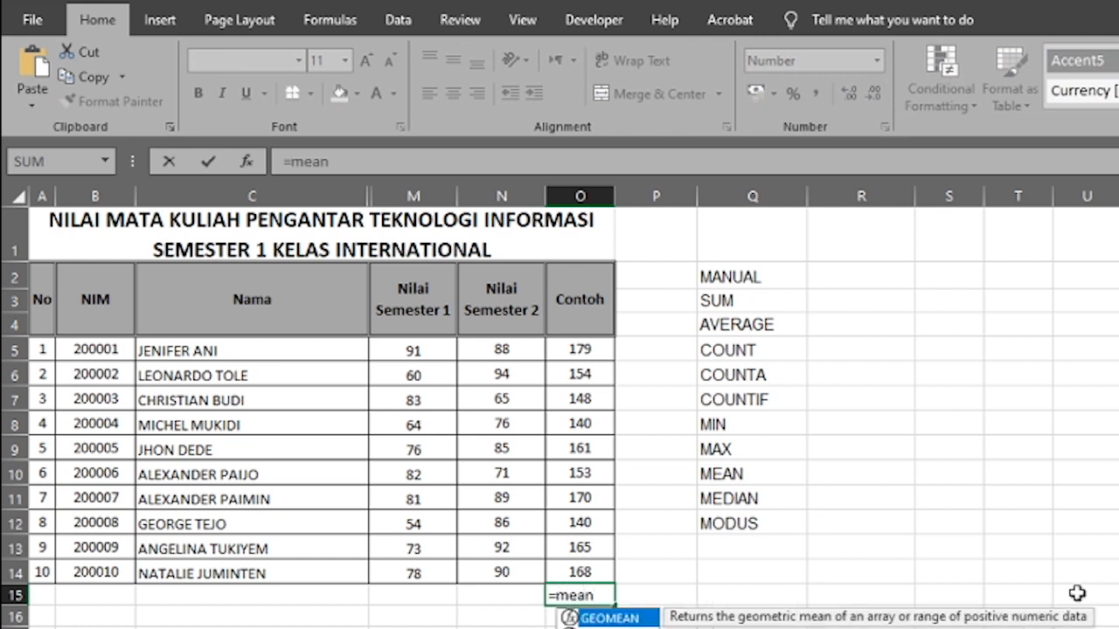
pyautogui.write('(')
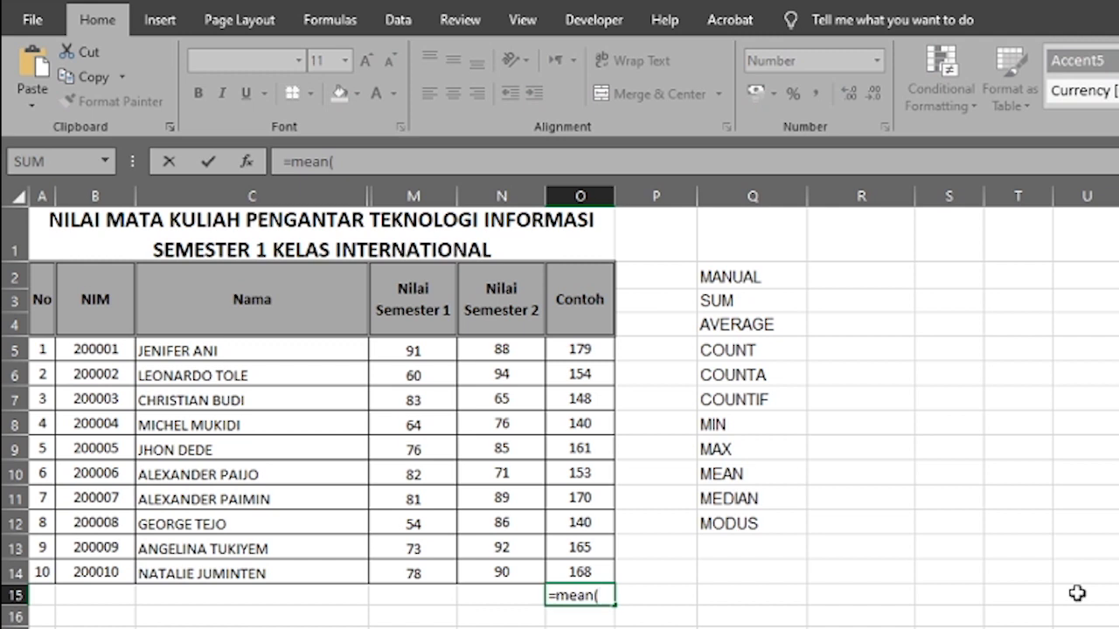
pyautogui.press('BackSpace')
pyautogui.press('BackSpace')
pyautogui.press('BackSpace')
pyautogui.press('BackSpace')
pyautogui.press('BackSpace')
pyautogui.press('BackSpace')
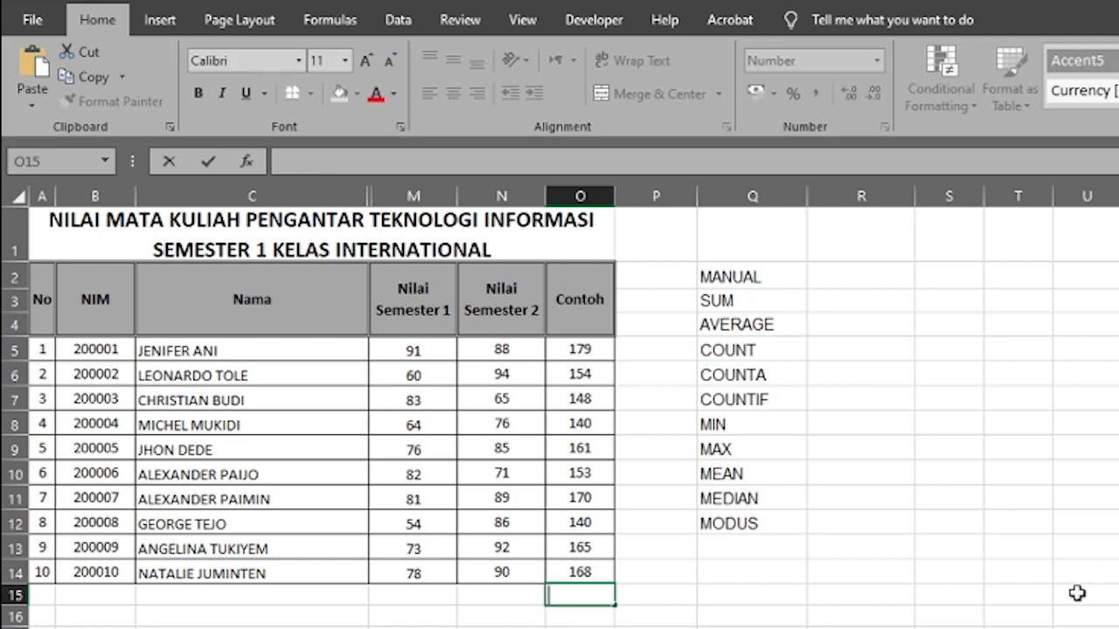
pyautogui.click(656, 627)
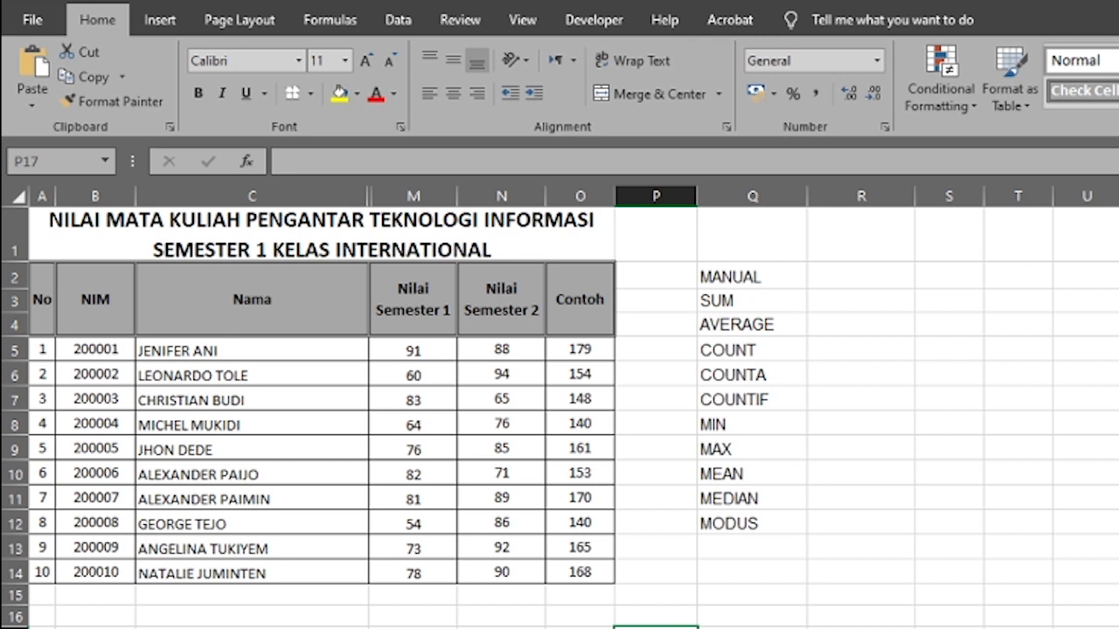
pyautogui.write('=')
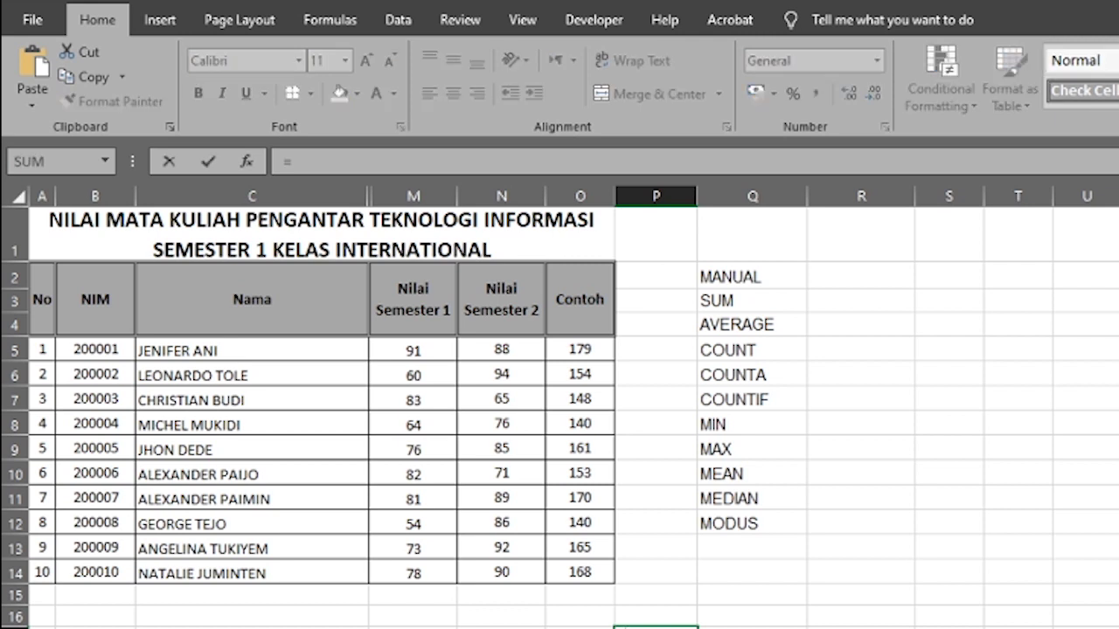
pyautogui.write('mean')
pyautogui.press('BackSpace')
pyautogui.press('BackSpace')
pyautogui.press('BackSpace')
pyautogui.press('BackSpace')
pyautogui.press('BackSpace')
pyautogui.press('Escape')
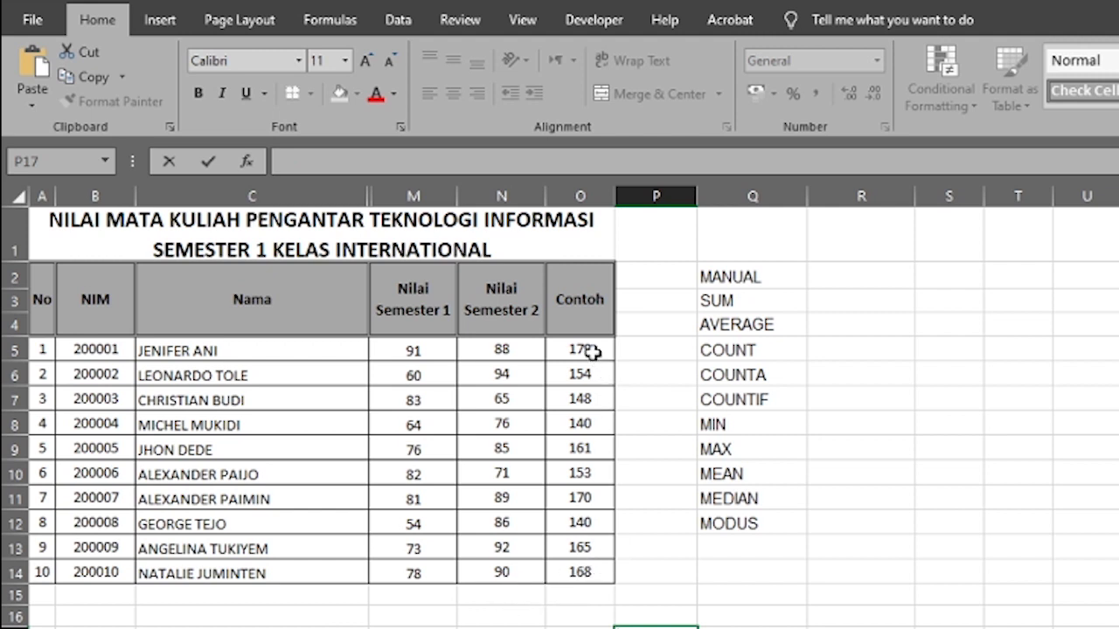
# - Enter =MEDIAN(N5:N14) in N15 below the Nilai Semester 2 column to find its median
pyautogui.moveTo(592, 352); pyautogui.dragTo(581, 572)
pyautogui.click(502, 424)
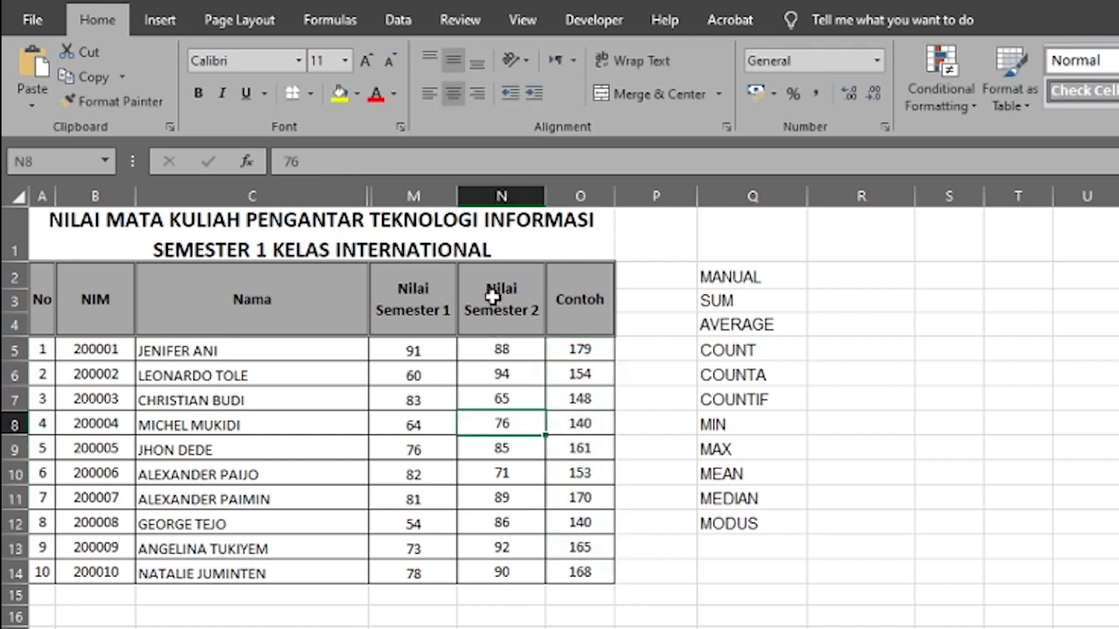
pyautogui.click(509, 350)
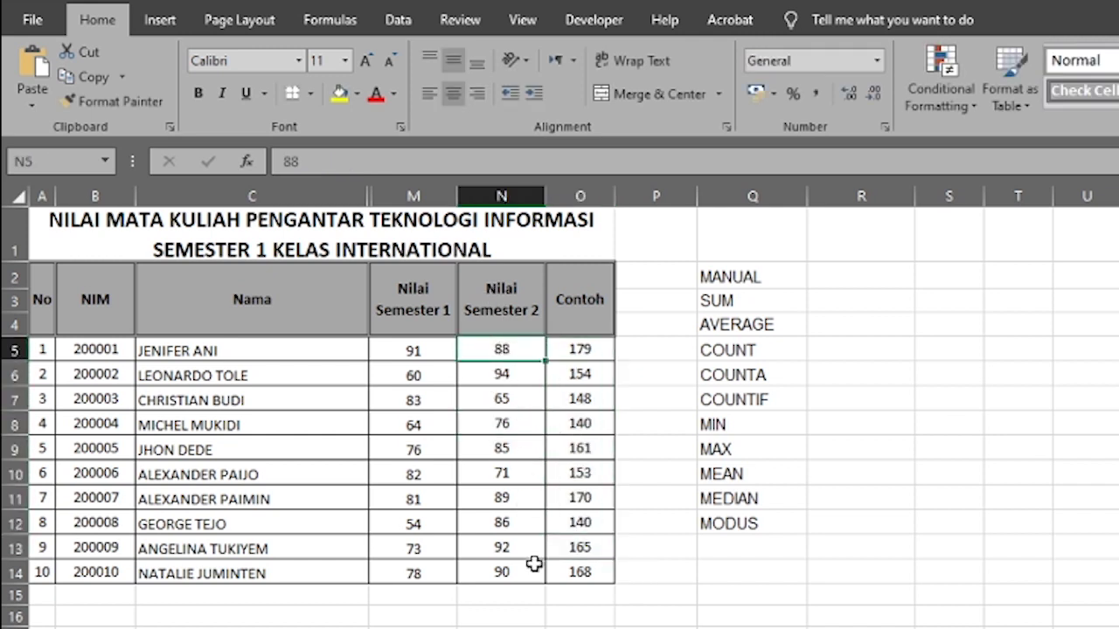
pyautogui.click(522, 596)
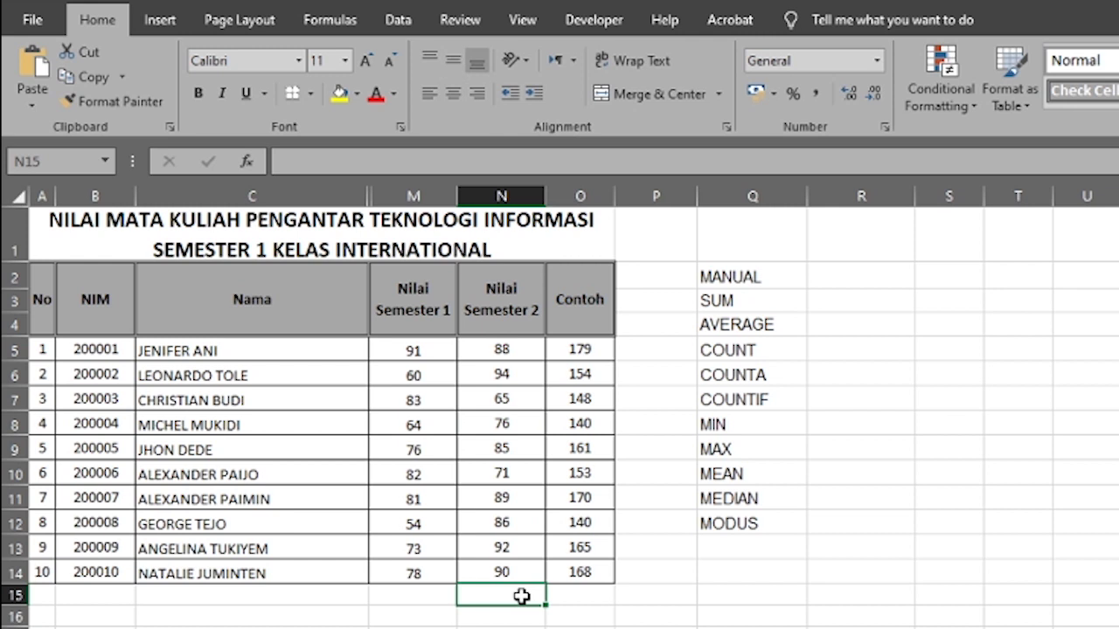
pyautogui.write('=me')
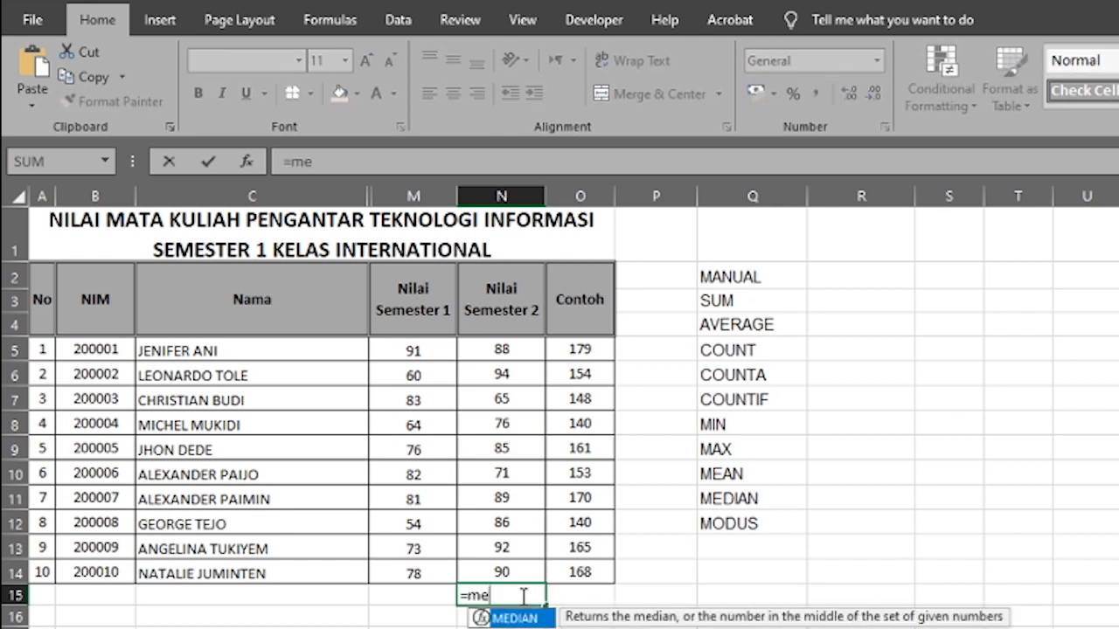
pyautogui.write('dian(')
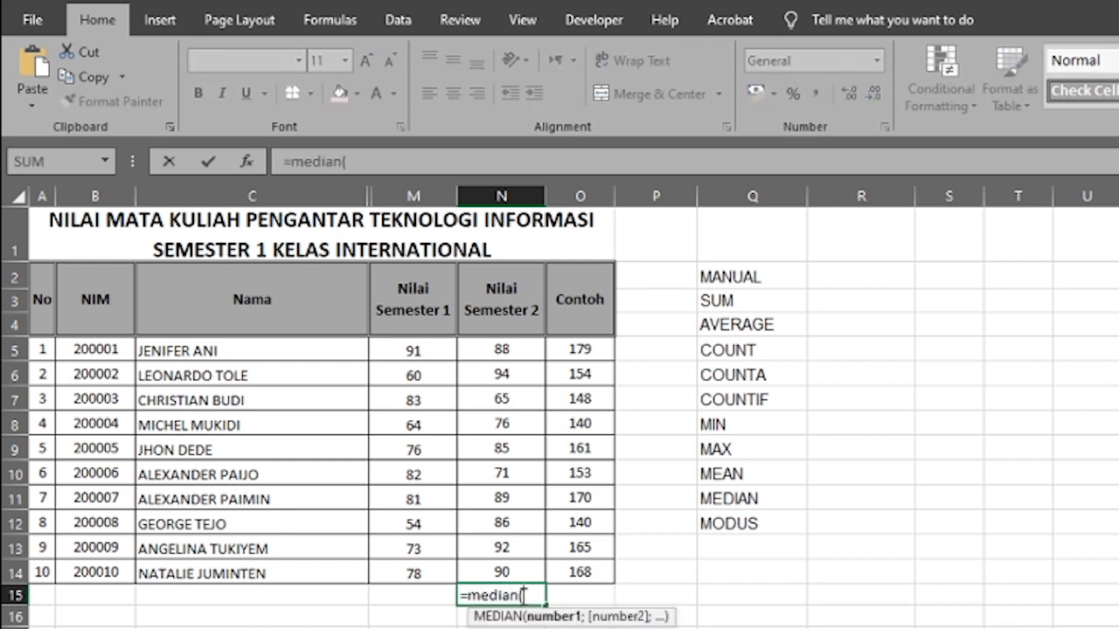
pyautogui.moveTo(519, 350); pyautogui.dragTo(512, 574)
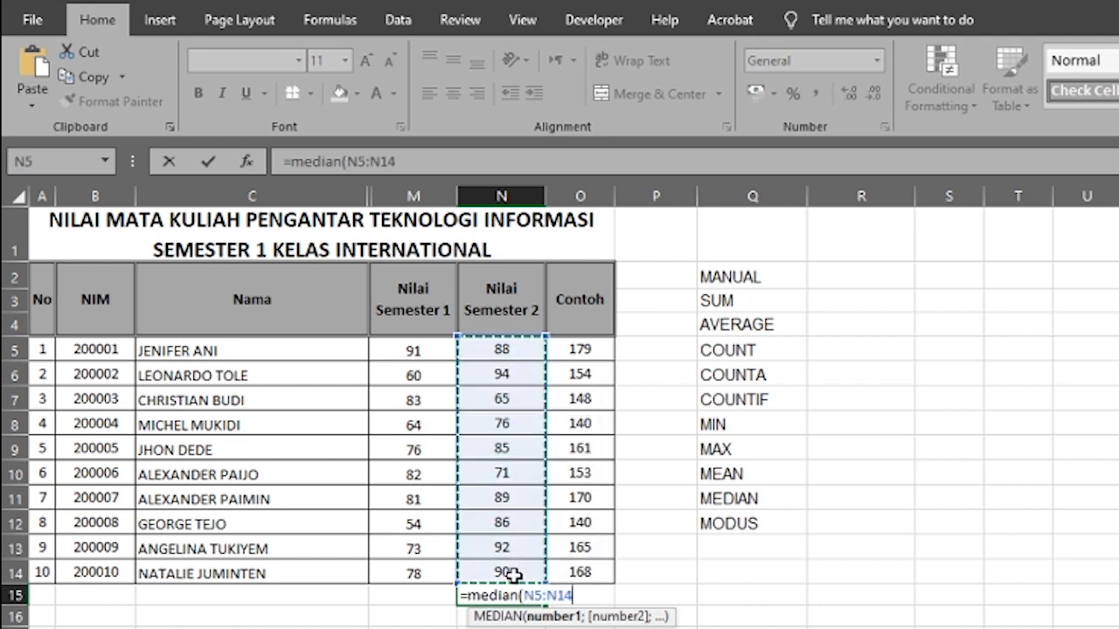
pyautogui.write(')')
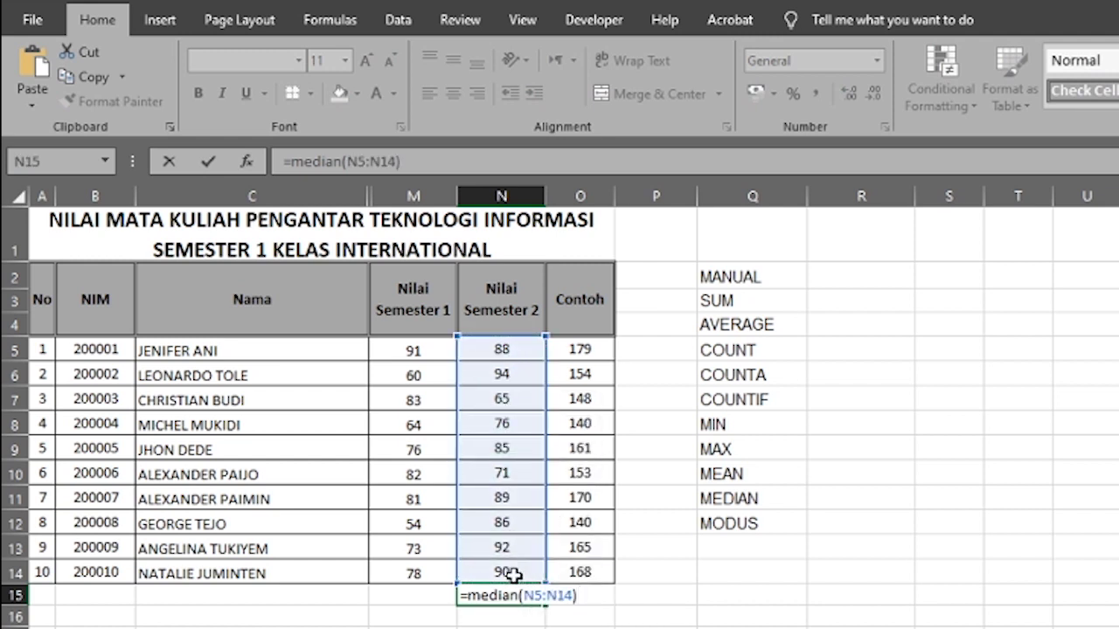
pyautogui.press('Return')
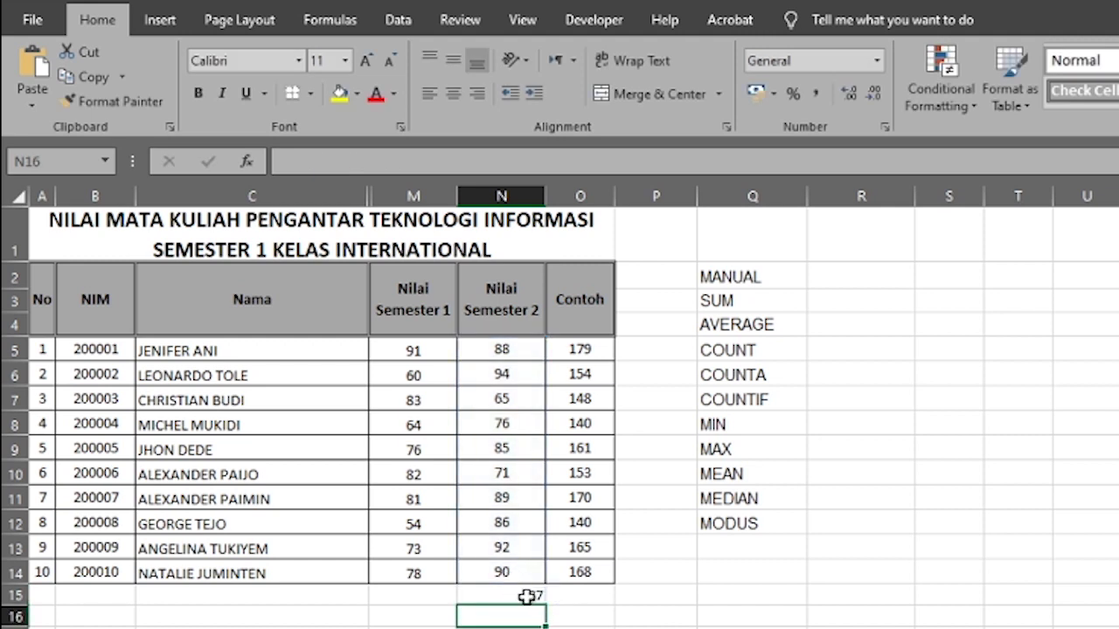
pyautogui.click(528, 598)
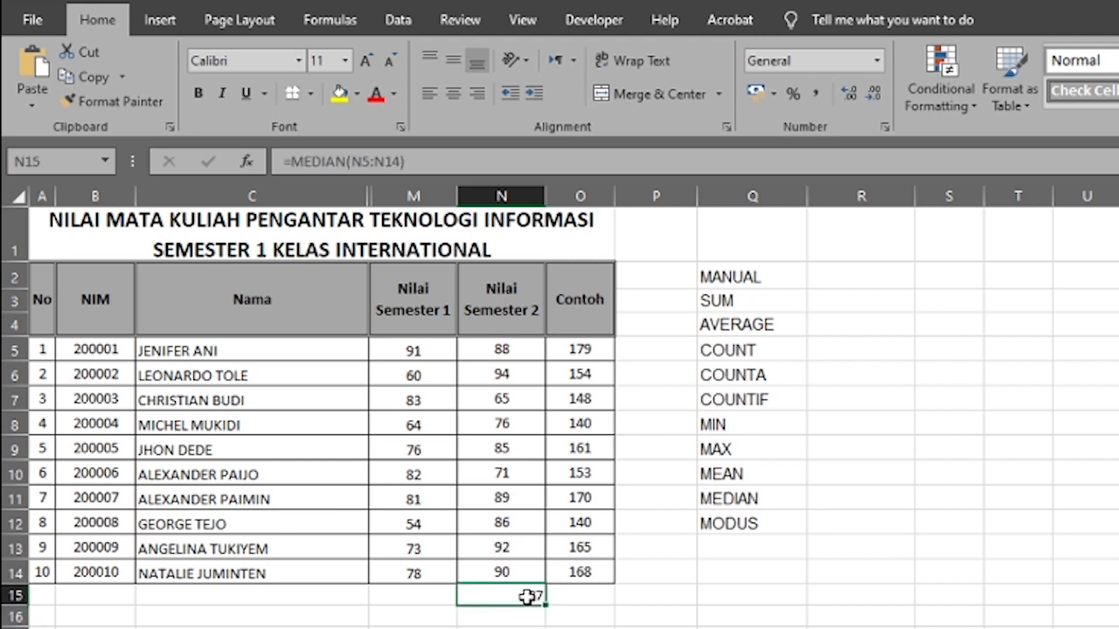
# - Copy the Nilai Semester 2 scores from N5:N14 into column R starting at R5
pyautogui.click(861, 628)
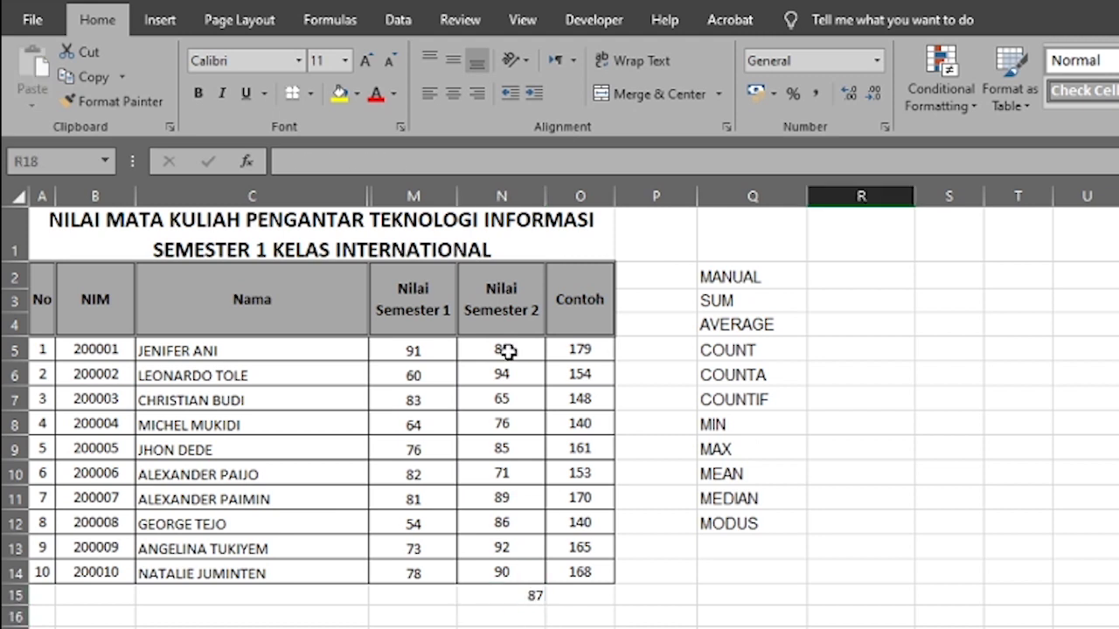
pyautogui.moveTo(516, 349); pyautogui.dragTo(529, 569)
pyautogui.hotkey('ctrl', 'c')
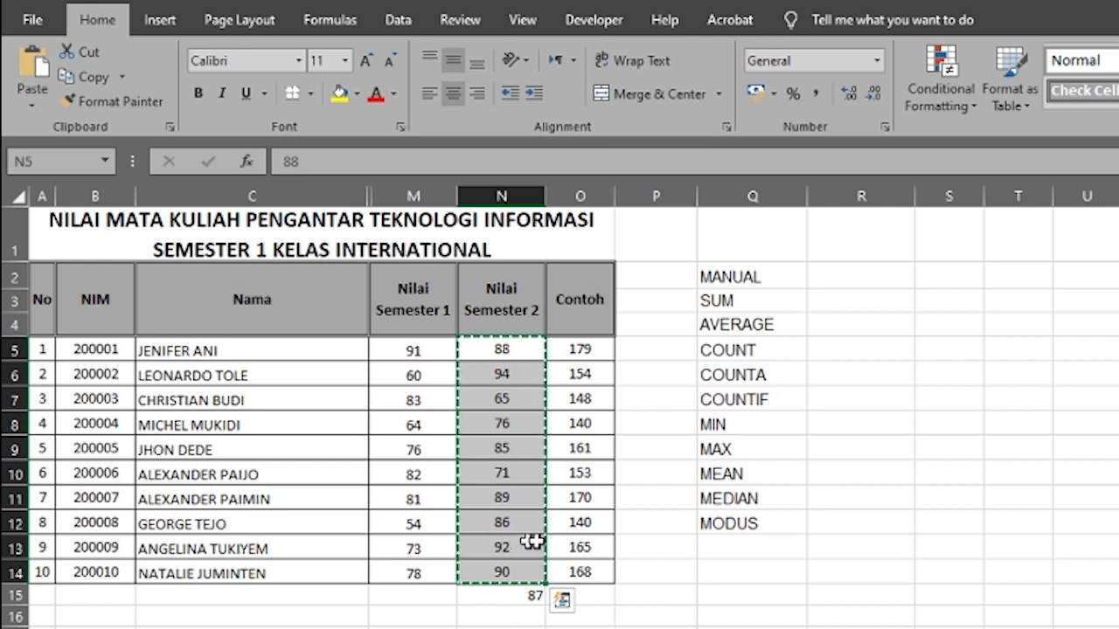
pyautogui.click(851, 349)
pyautogui.hotkey('ctrl', 'v')
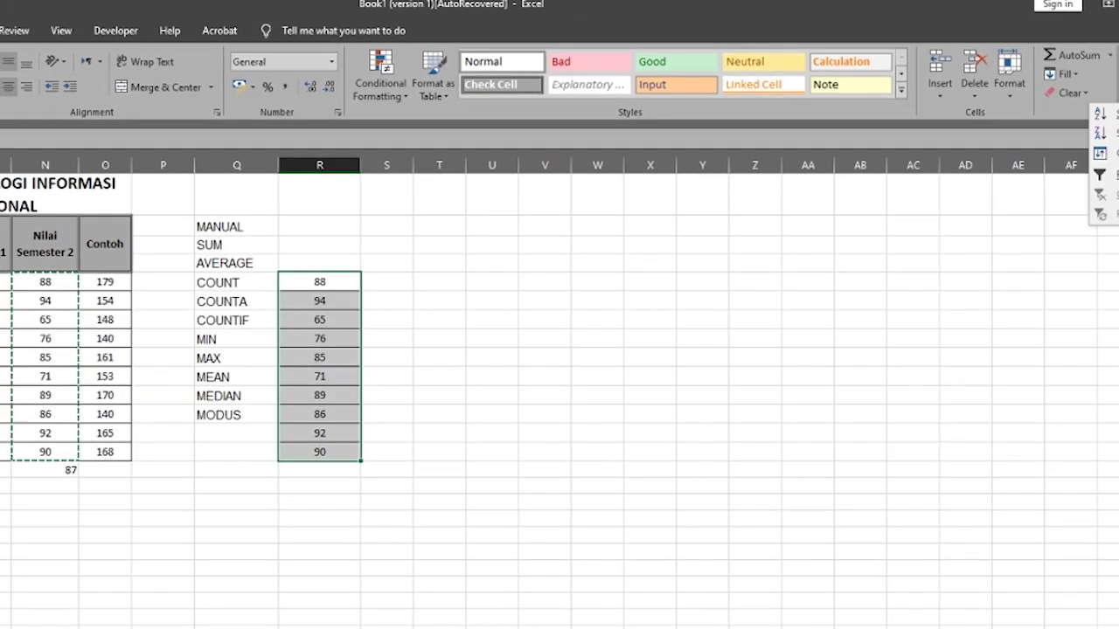
# - Sort the copied scores in R5:R14 in ascending order, continuing with the current selection only
pyautogui.click(1117, 106)
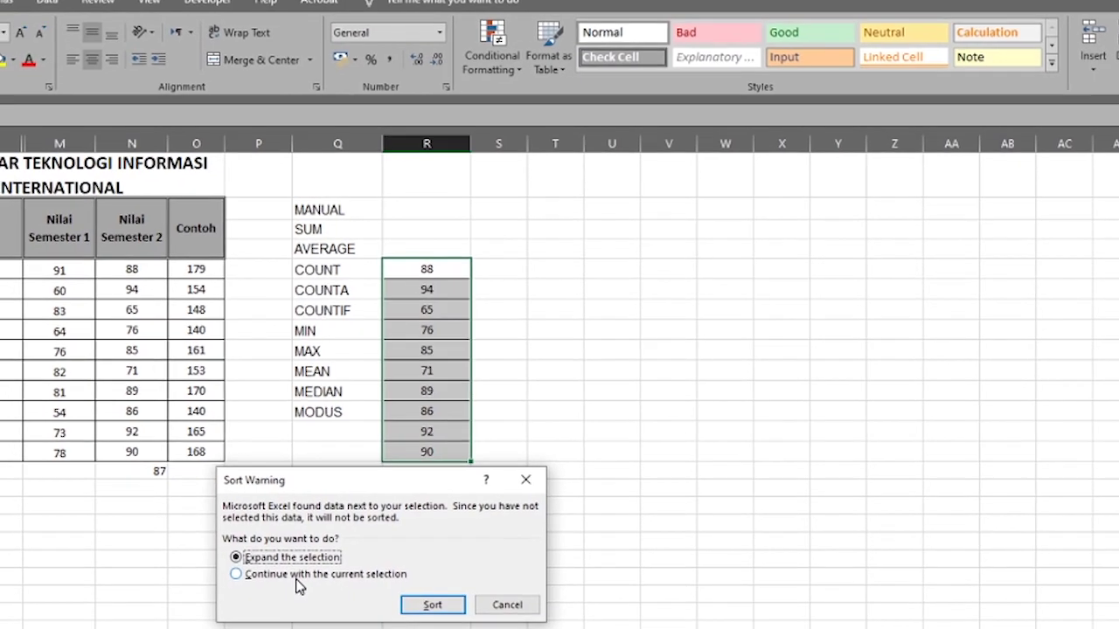
pyautogui.click(289, 574)
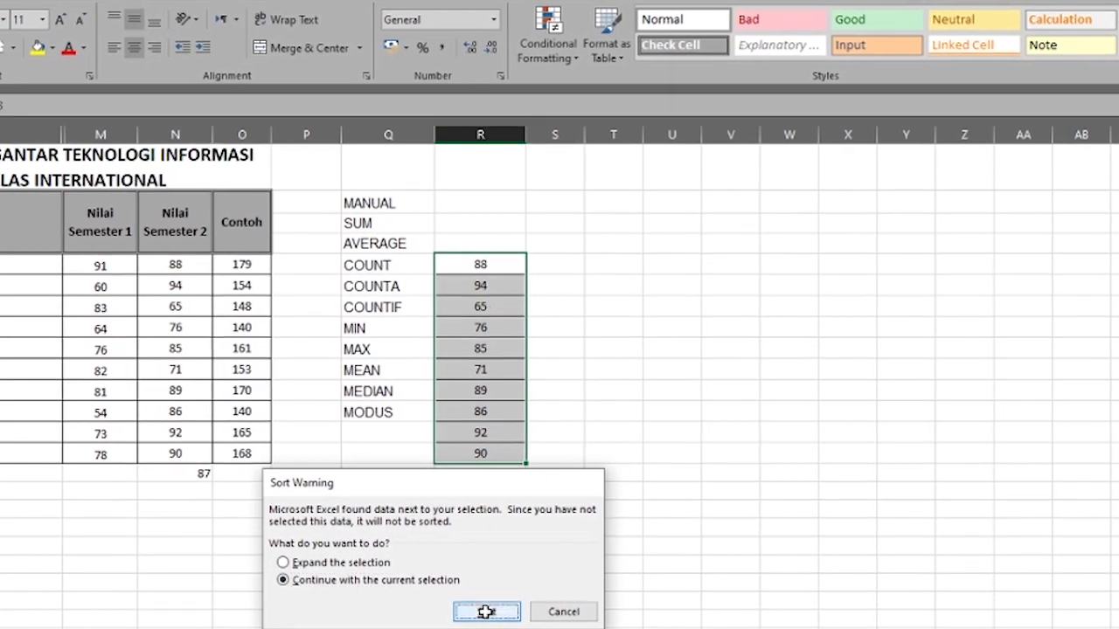
pyautogui.click(472, 612)
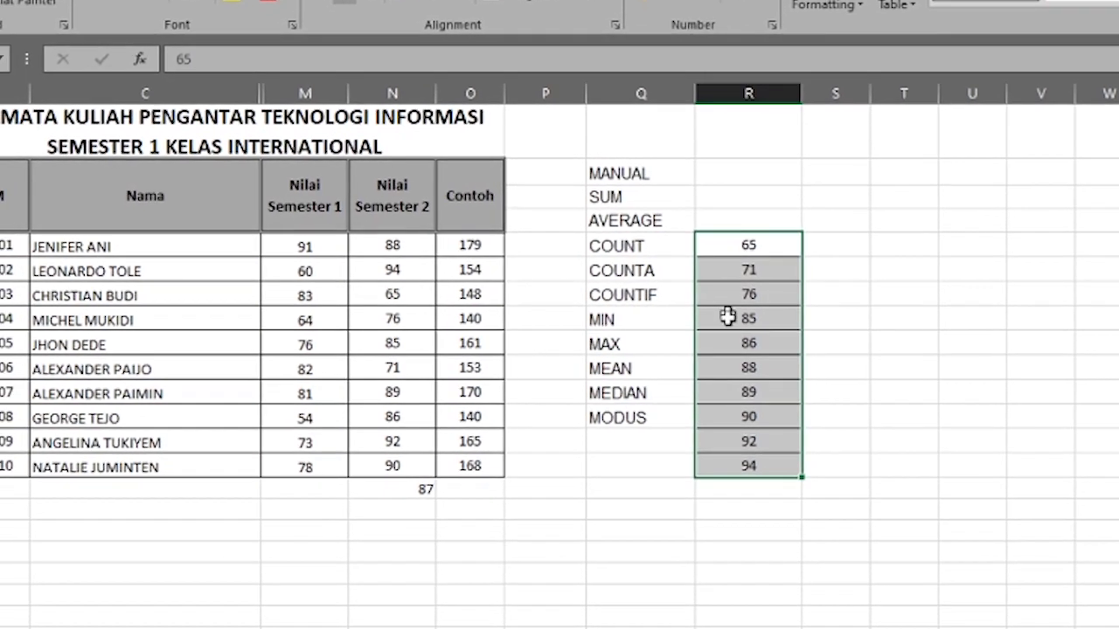
# - Step through the sorted scores in column R to identify the two middle values in R9 and R10 that determine the median
pyautogui.click(735, 465)
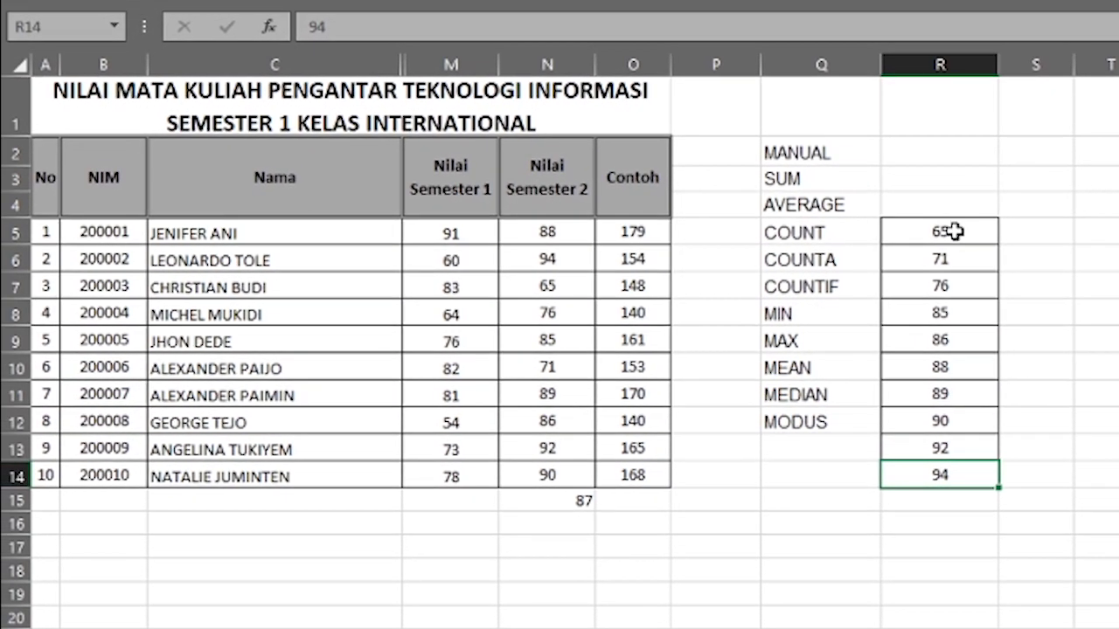
pyautogui.click(961, 232)
pyautogui.click(961, 253)
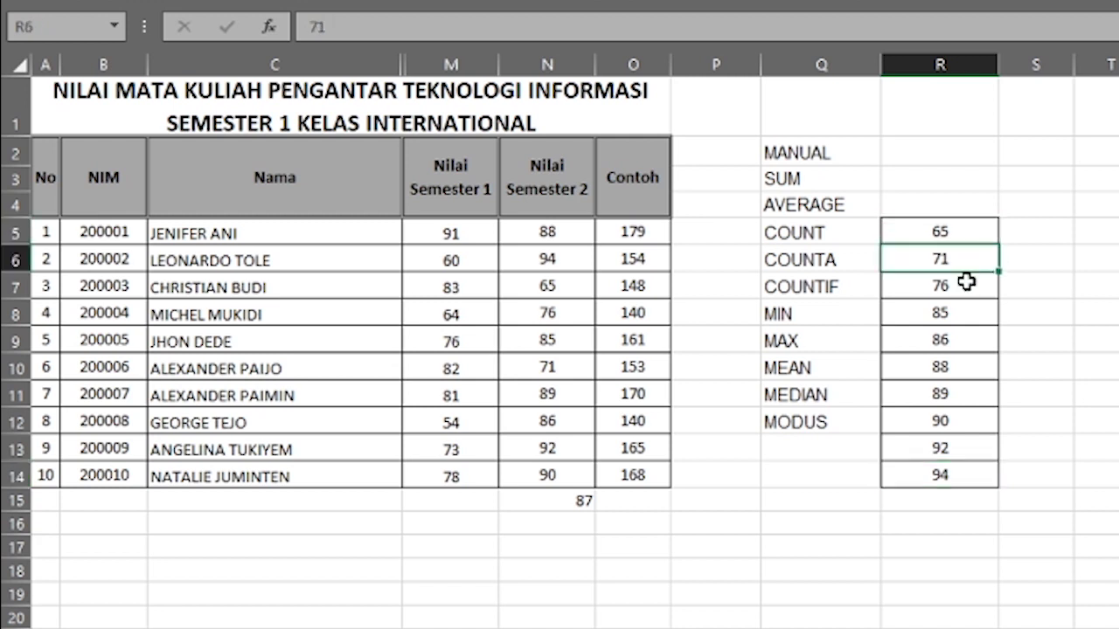
pyautogui.click(966, 283)
pyautogui.click(966, 312)
pyautogui.click(966, 342)
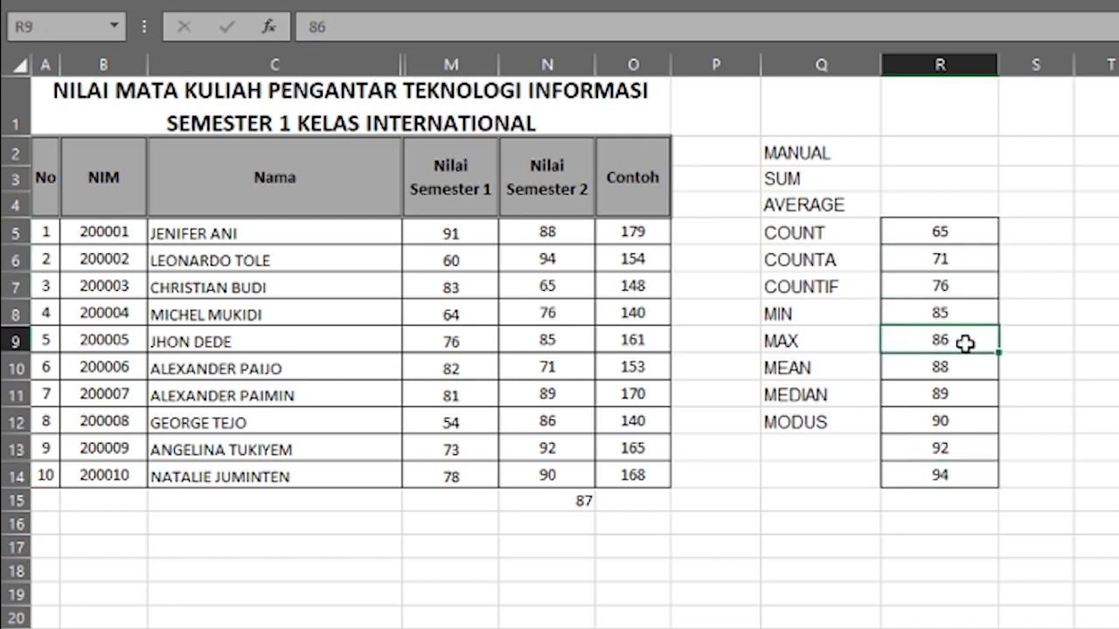
pyautogui.click(969, 367)
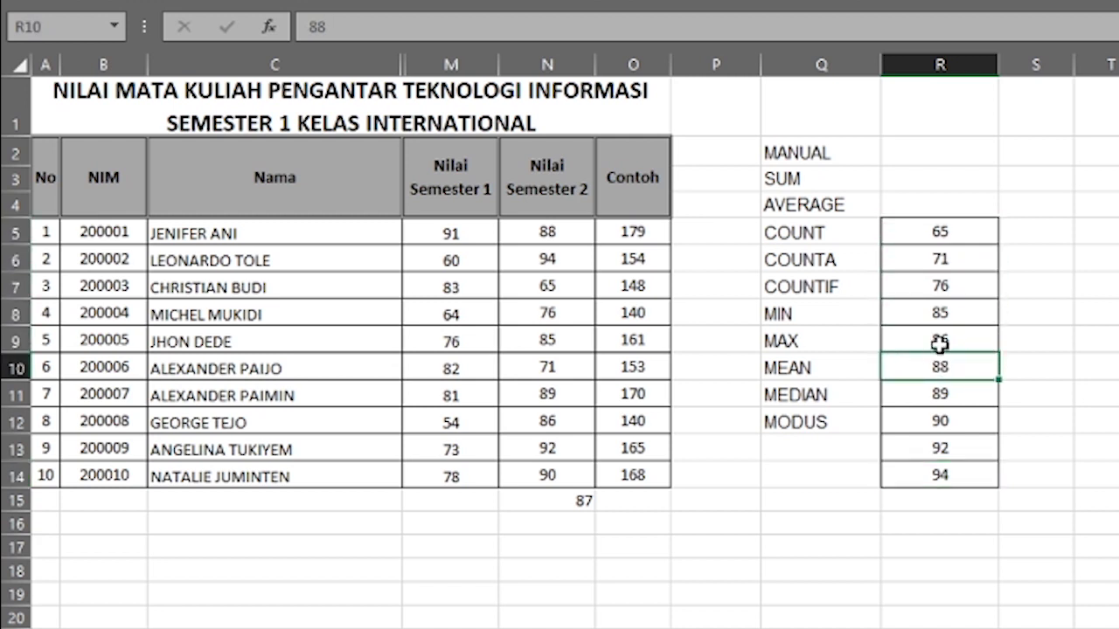
pyautogui.click(963, 345)
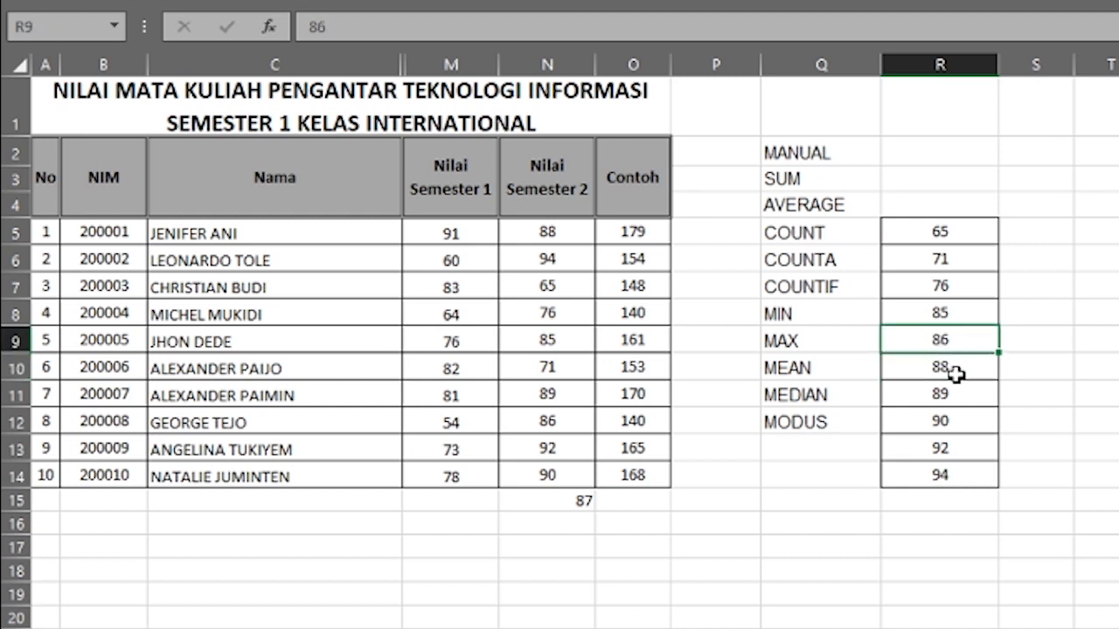
pyautogui.click(956, 371)
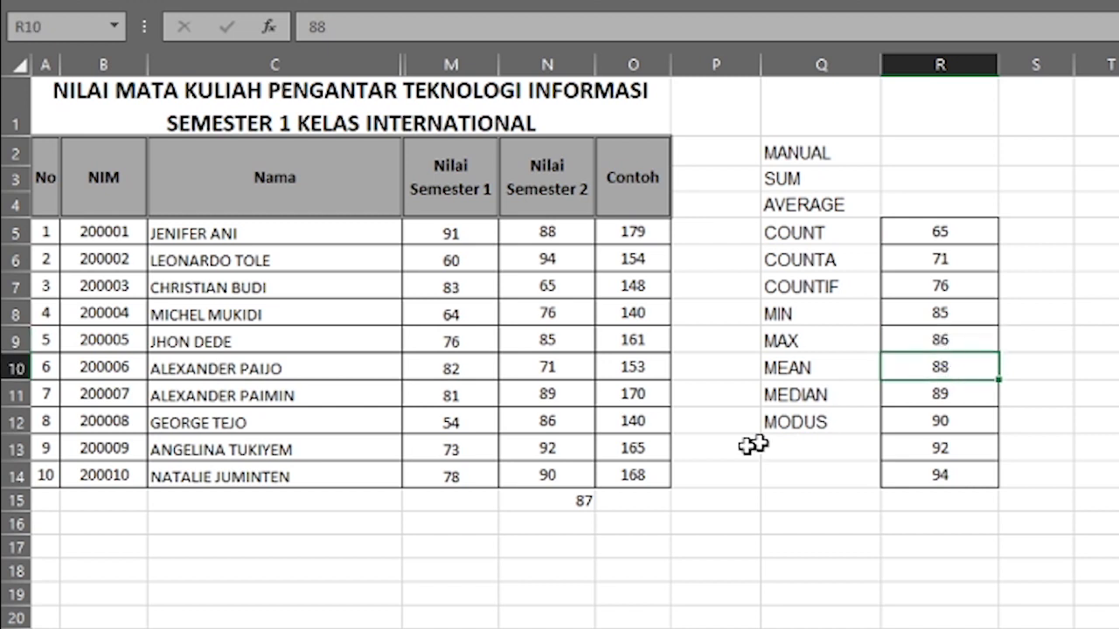
# - Delete the cells R5:R14 holding the sorted copy of the Nilai Semester 2 scores, borders included
pyautogui.click(572, 505)
pyautogui.moveTo(961, 227); pyautogui.dragTo(942, 474)
pyautogui.rightClick(944, 474)
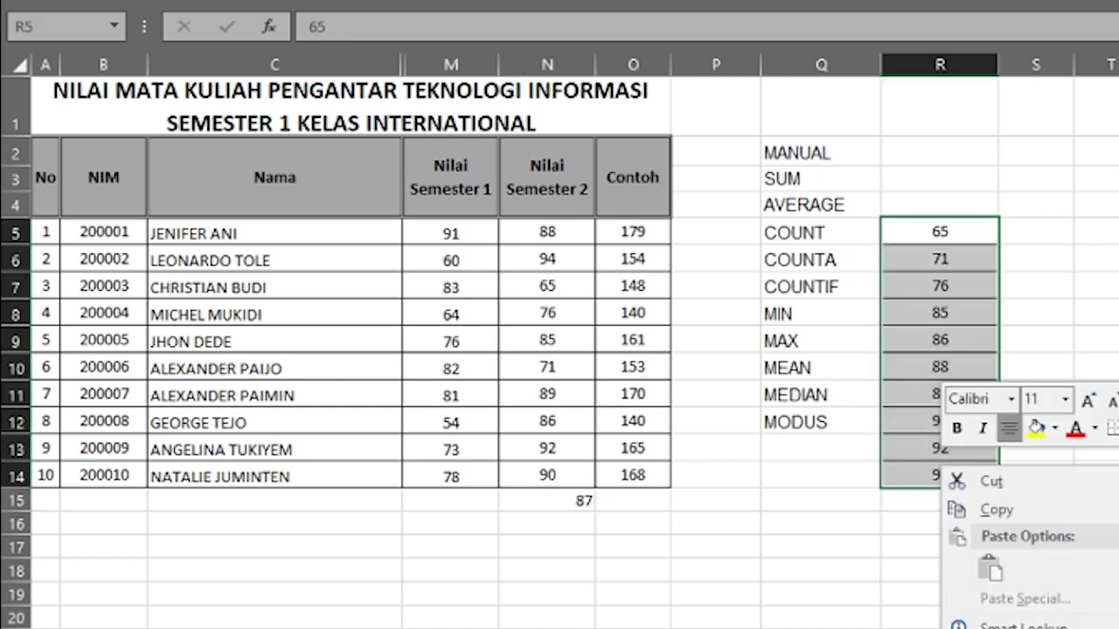
pyautogui.click(996, 628)
pyautogui.press('Return')
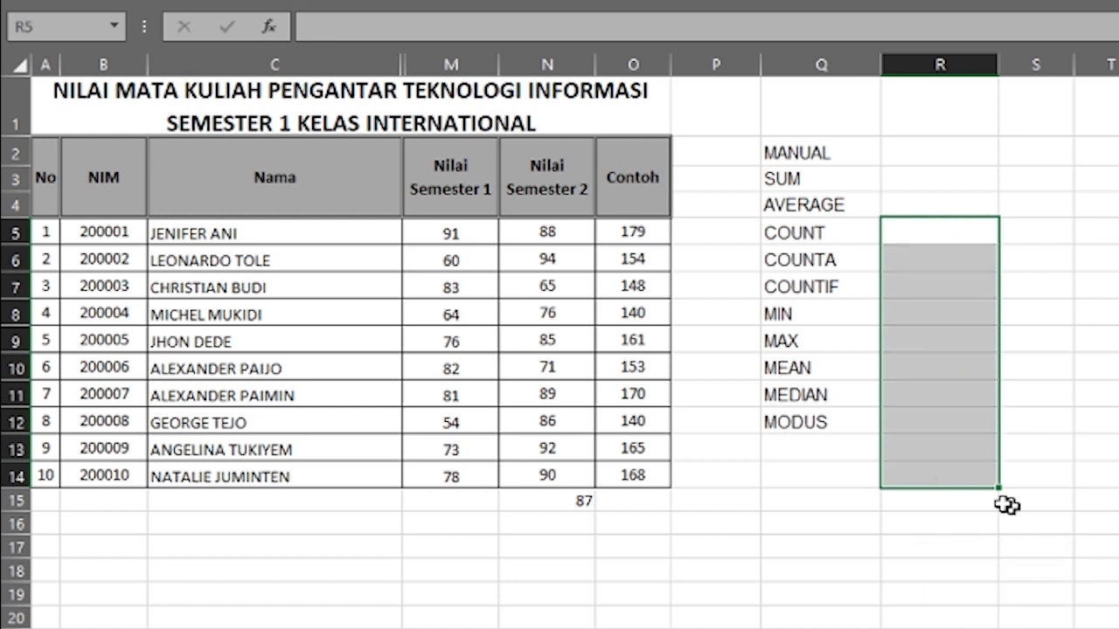
# - Replace the MEDIAN function in N15 with MODE so the formula reads =MODE(N5:N14)
pyautogui.click(573, 505)
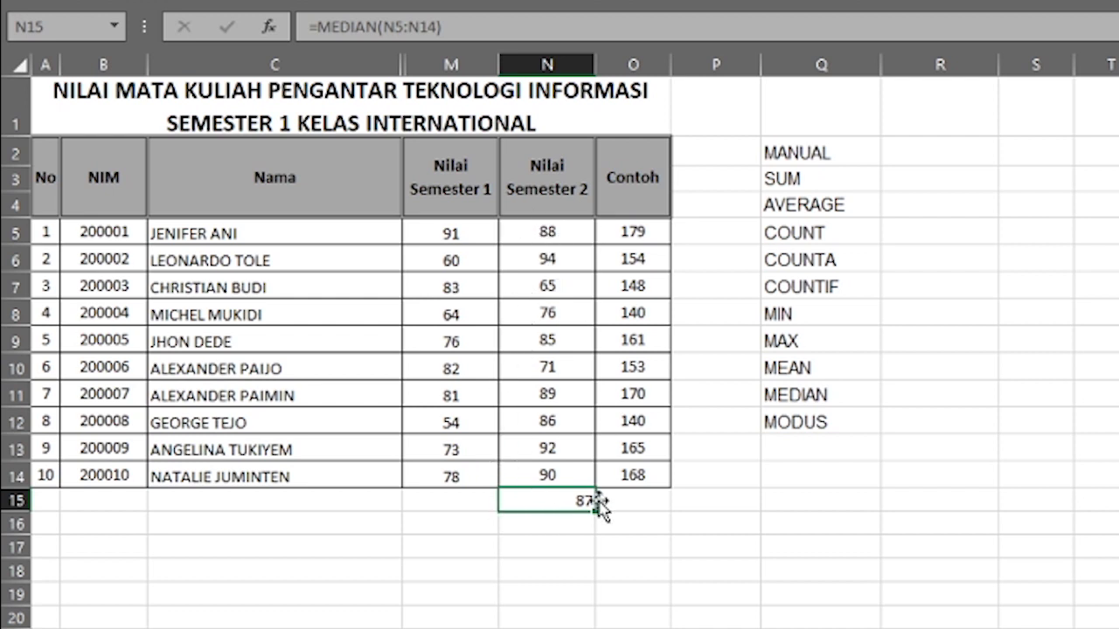
pyautogui.doubleClick(562, 501)
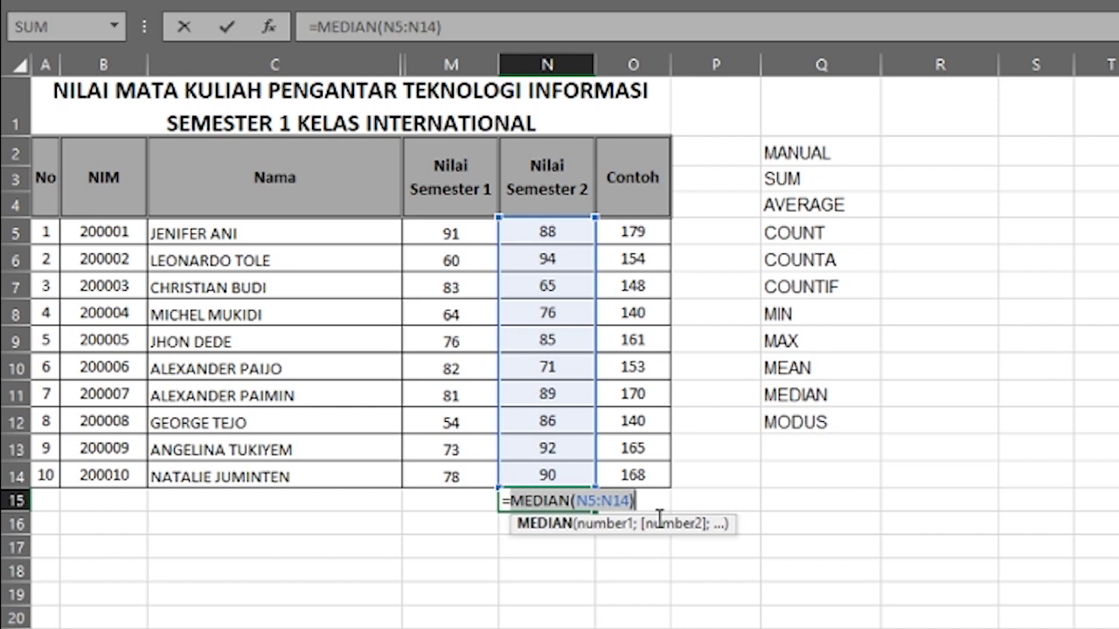
pyautogui.click(569, 500)
pyautogui.write('mod')
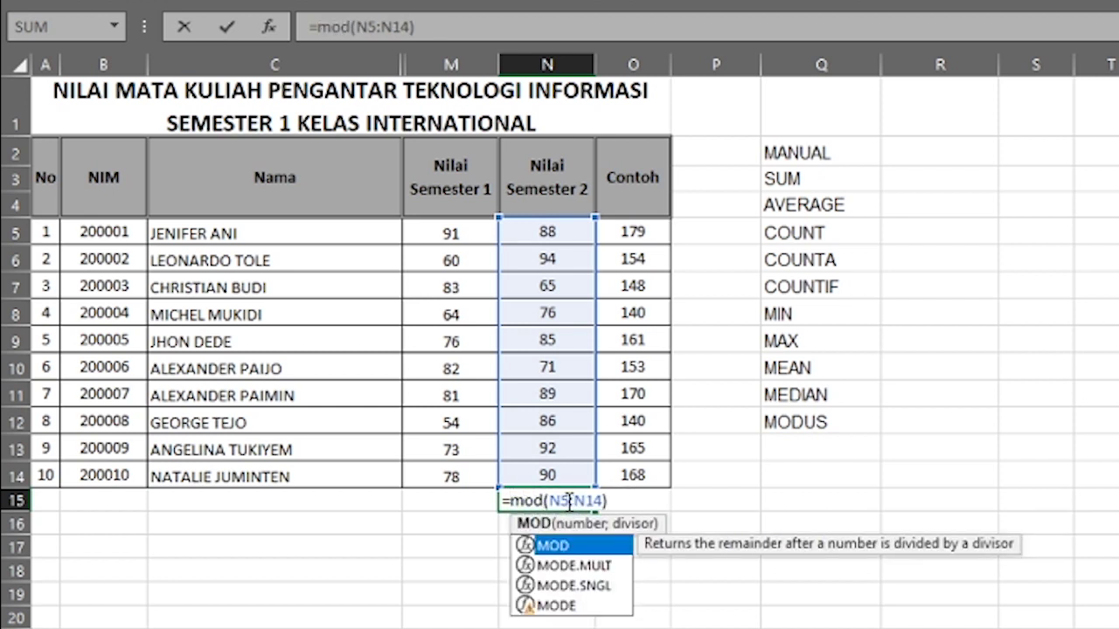
pyautogui.write('e')
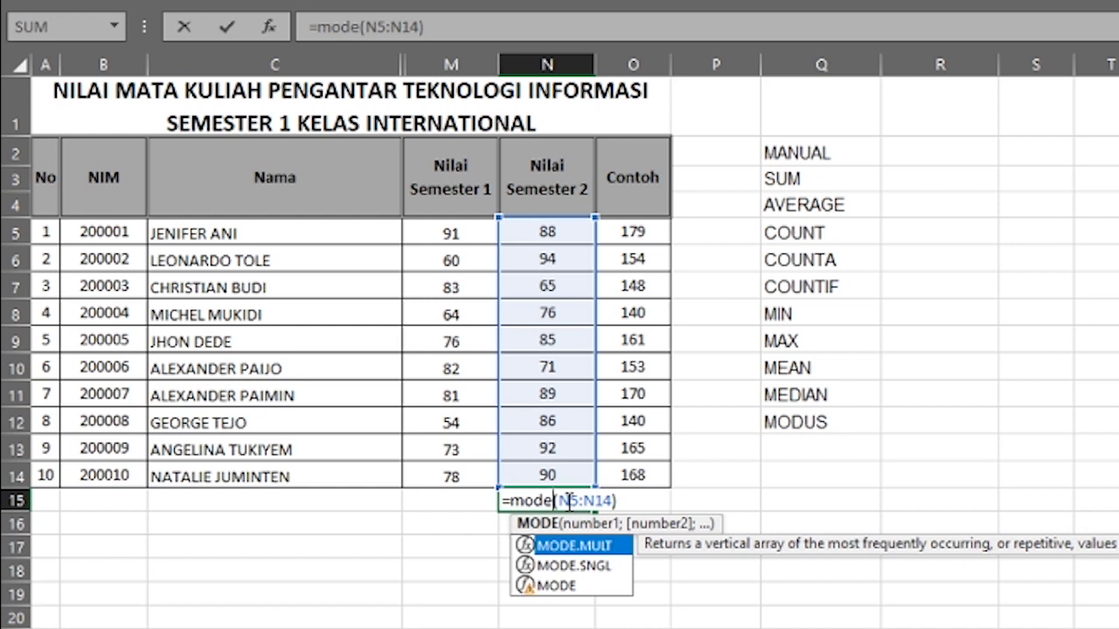
pyautogui.press('Return')
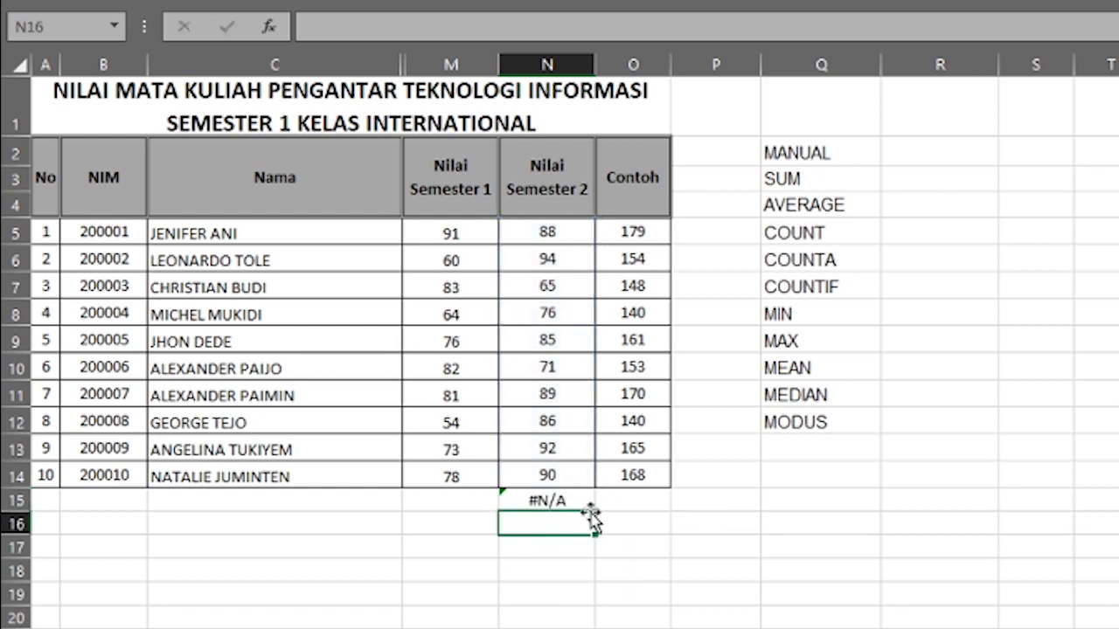
# - Change the last Nilai Semester 2 score in N14 to 92 so that it duplicates the score in N13
pyautogui.click(562, 497)
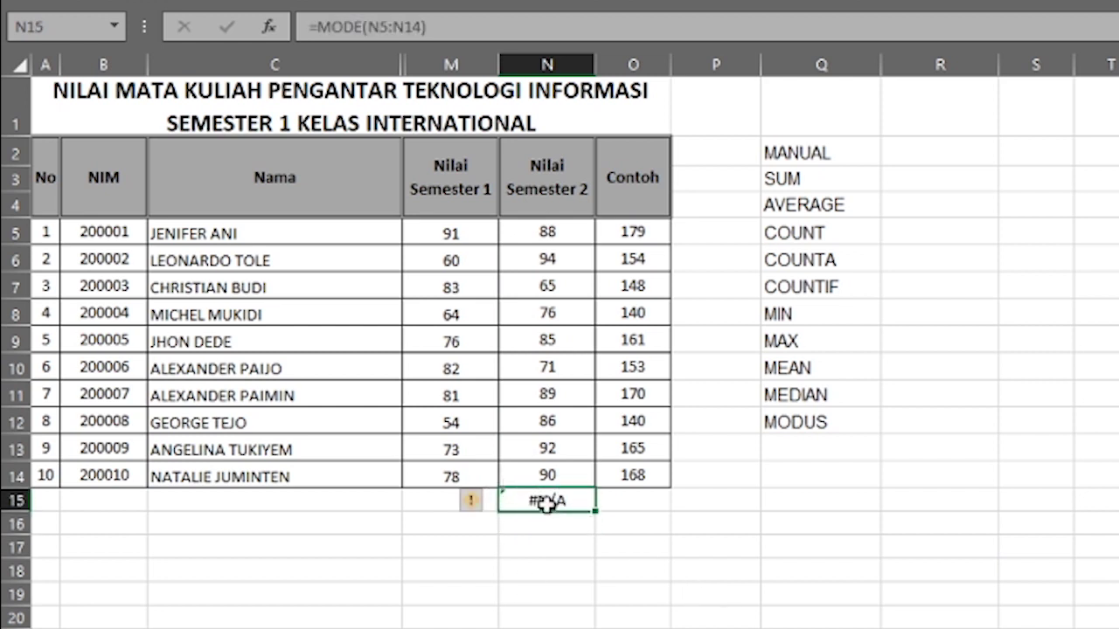
pyautogui.click(568, 233)
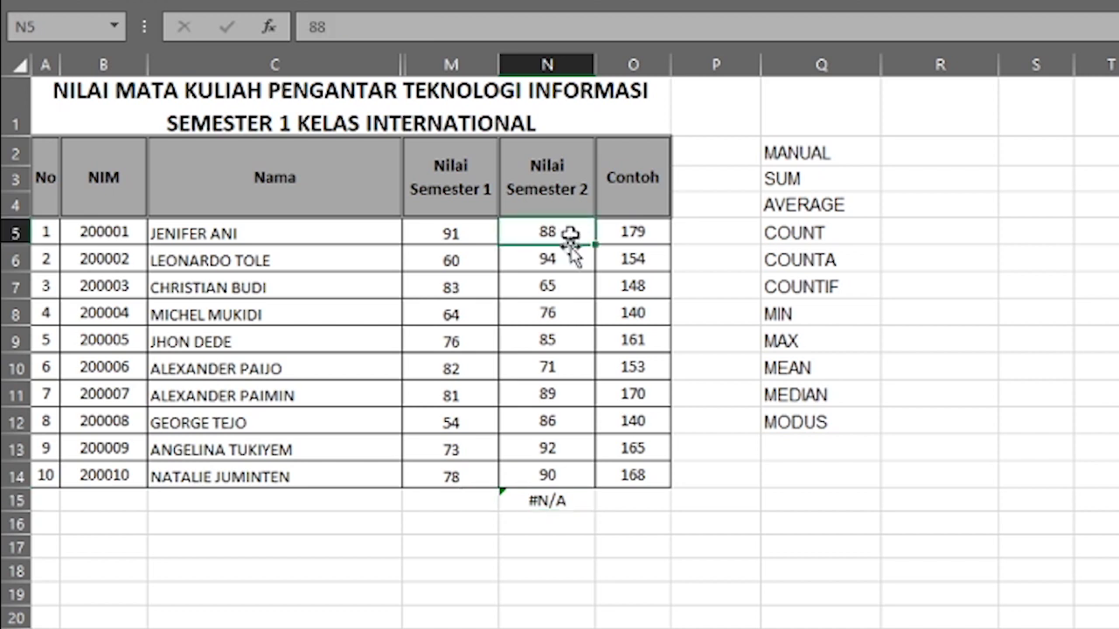
pyautogui.click(570, 479)
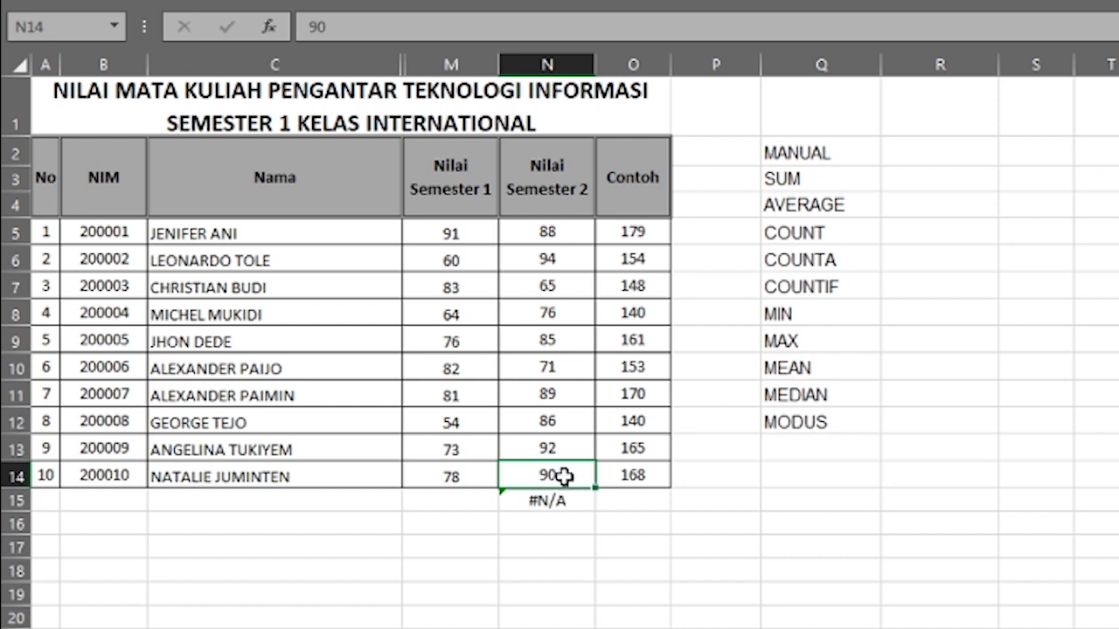
pyautogui.write('92')
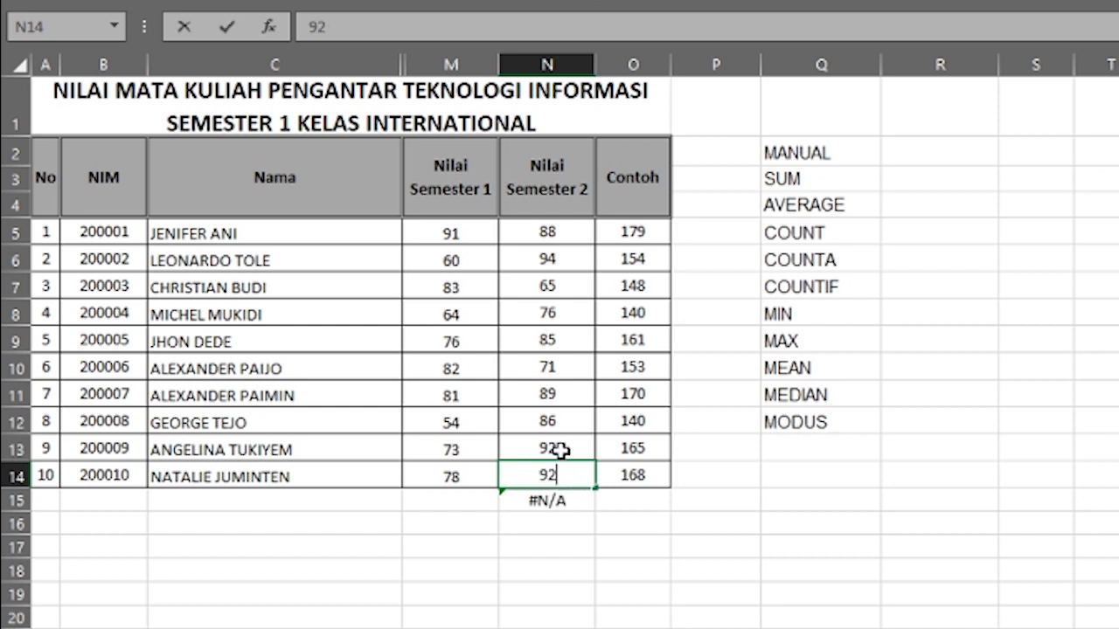
pyautogui.press('Return')
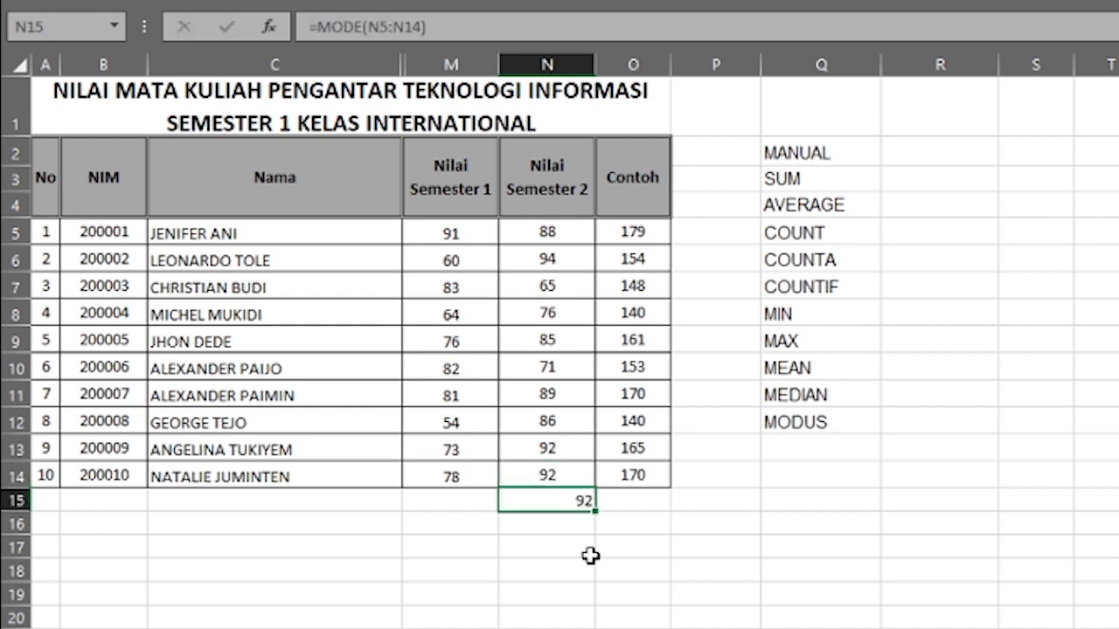